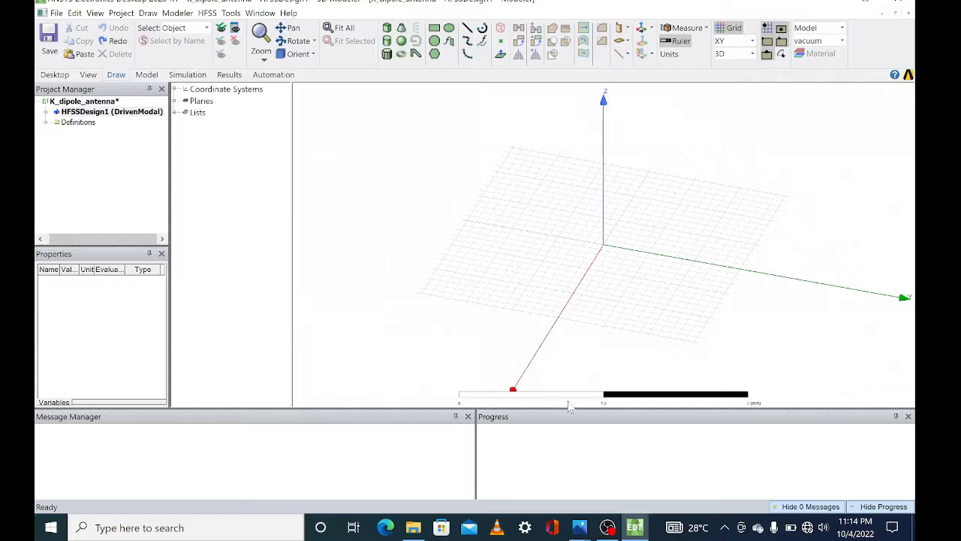
Examine the half-wave dipole reference image IMG_5551.PNG, including its feed gap and overall length
mouse_move(586, 529)
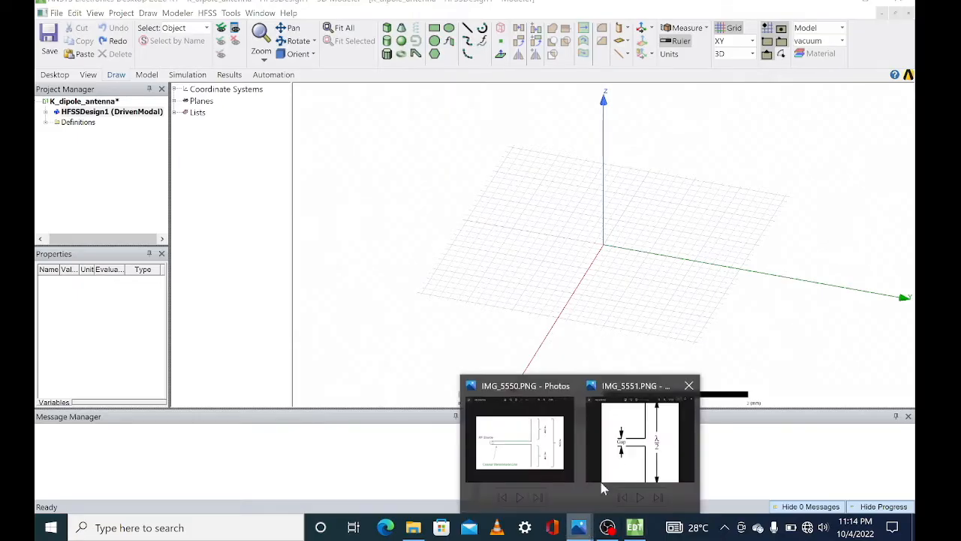
click(597, 492)
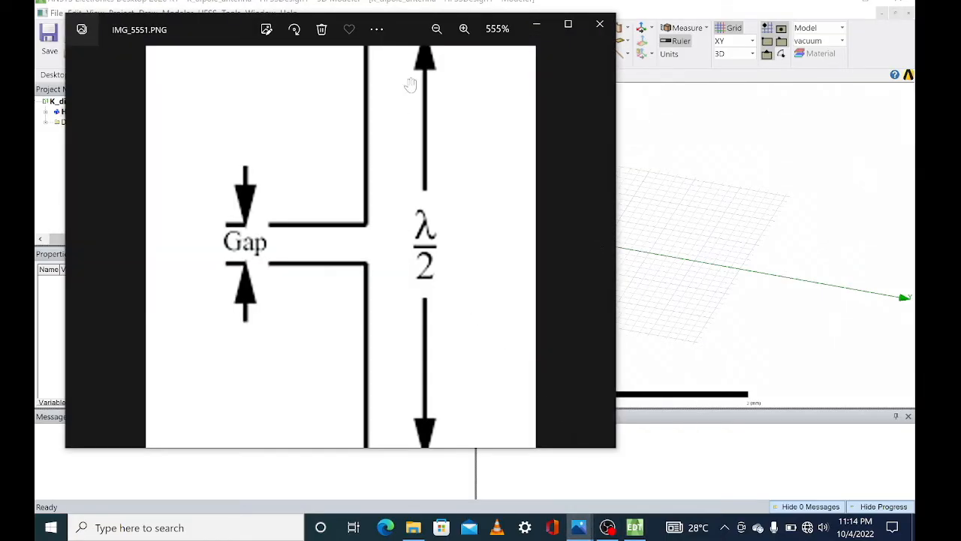
click(436, 30)
click(438, 30)
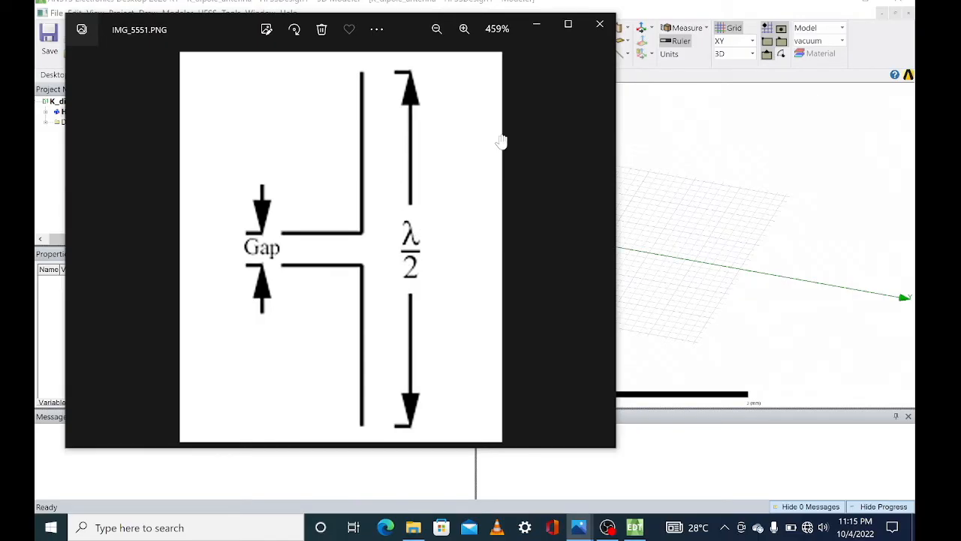
click(538, 28)
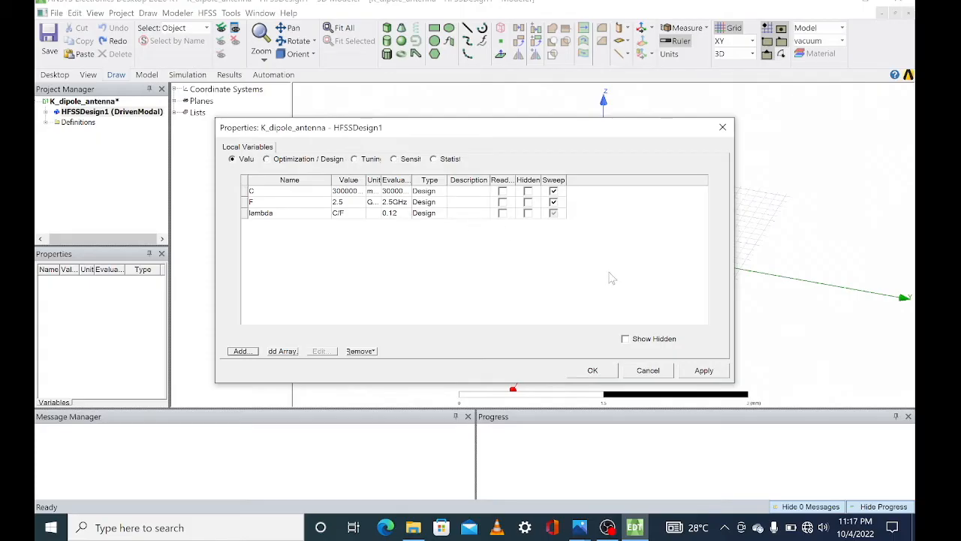
Apply the local design variables C, F and lambda, with F at 2.5 GHz and lambda defined as C/F
click(705, 371)
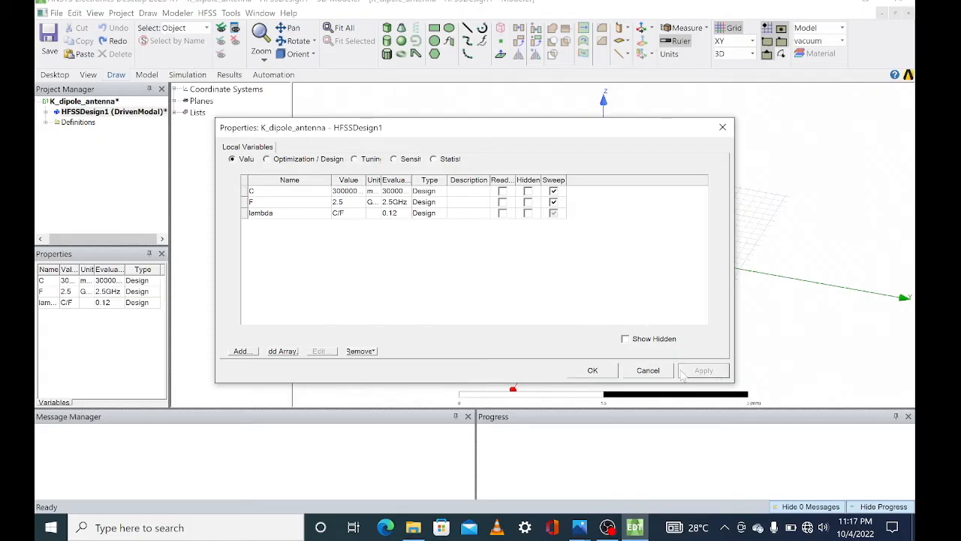
click(590, 372)
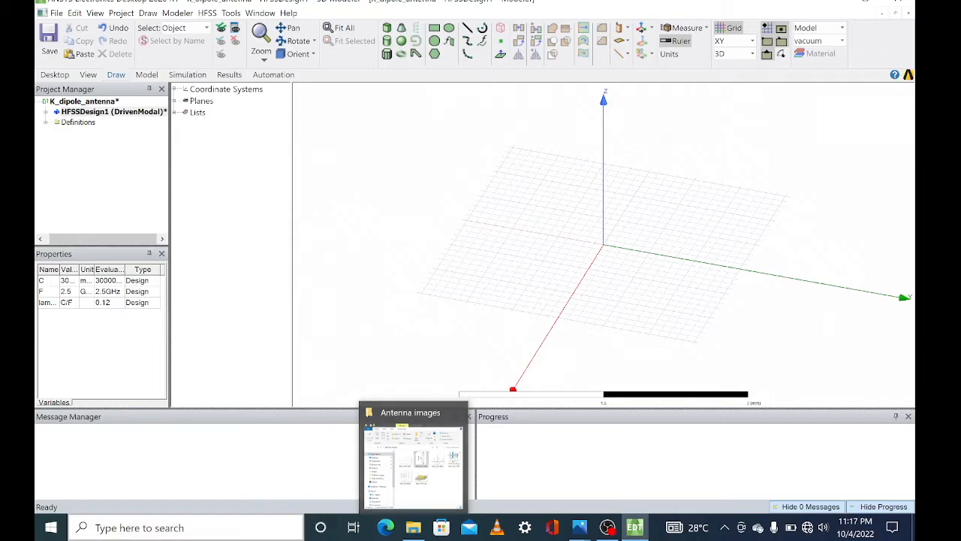
Switch to Calculator and work out the dipole length as 0.5 × 120
click(266, 525)
text(cal)
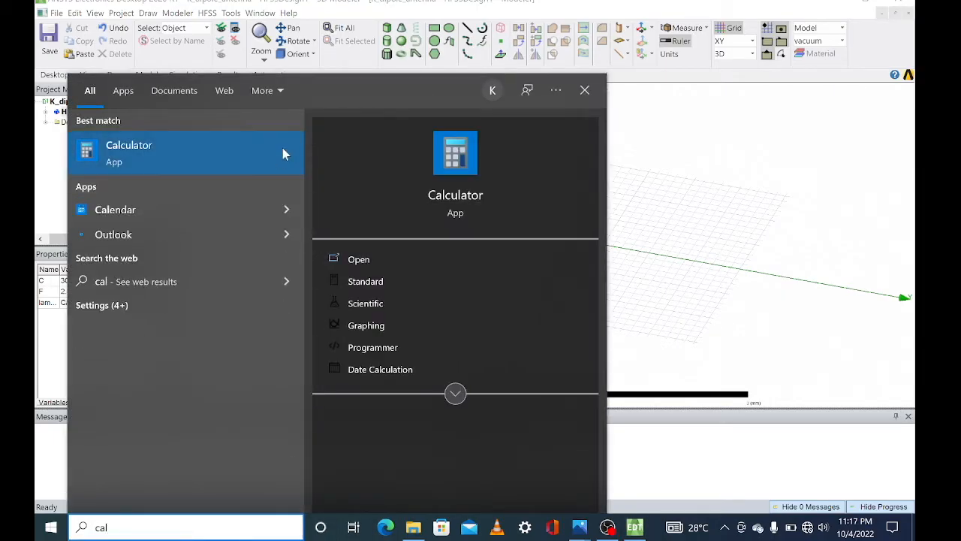
click(358, 260)
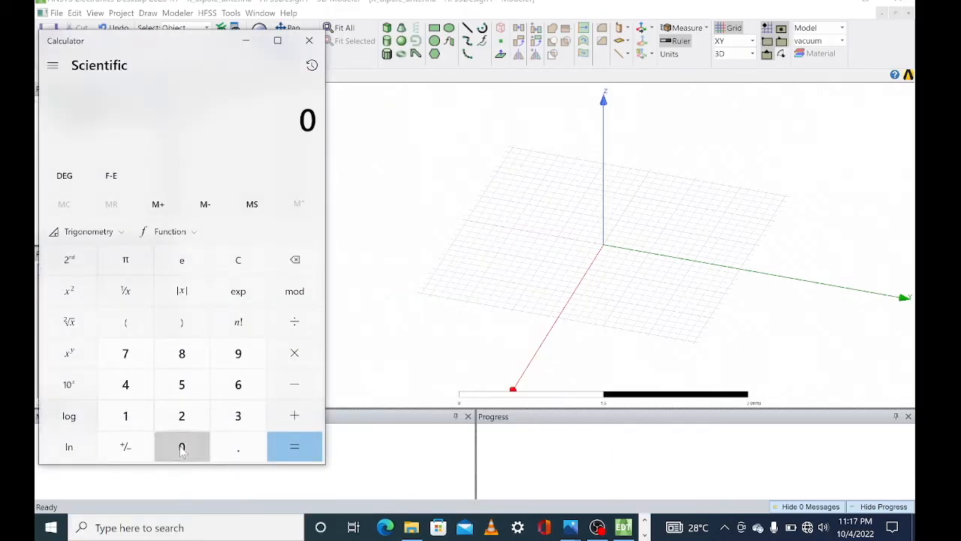
click(238, 447)
click(181, 383)
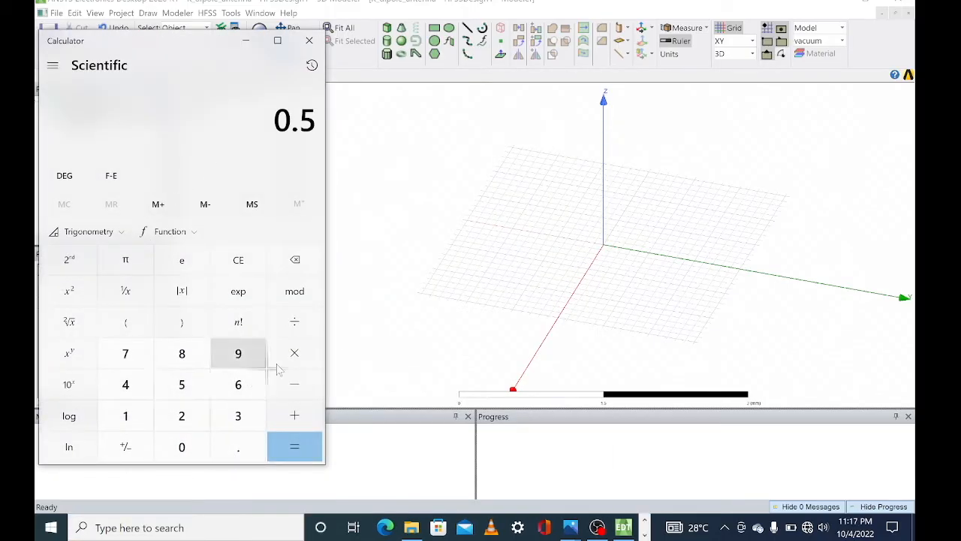
click(308, 353)
click(120, 415)
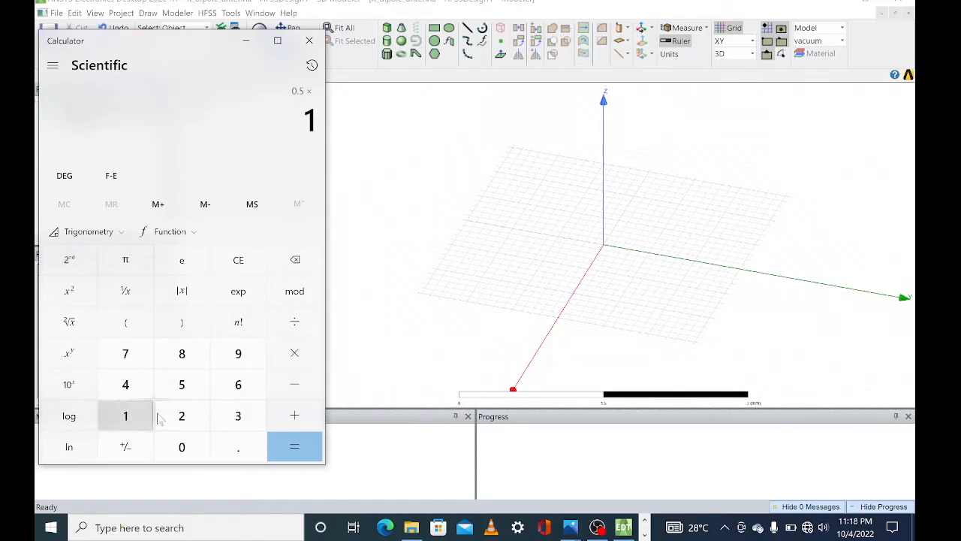
click(175, 416)
click(180, 446)
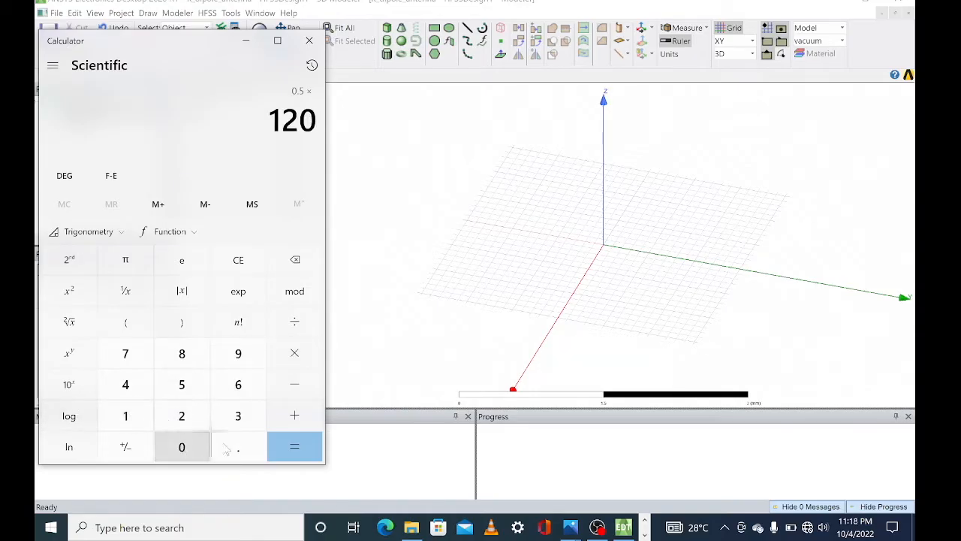
click(291, 447)
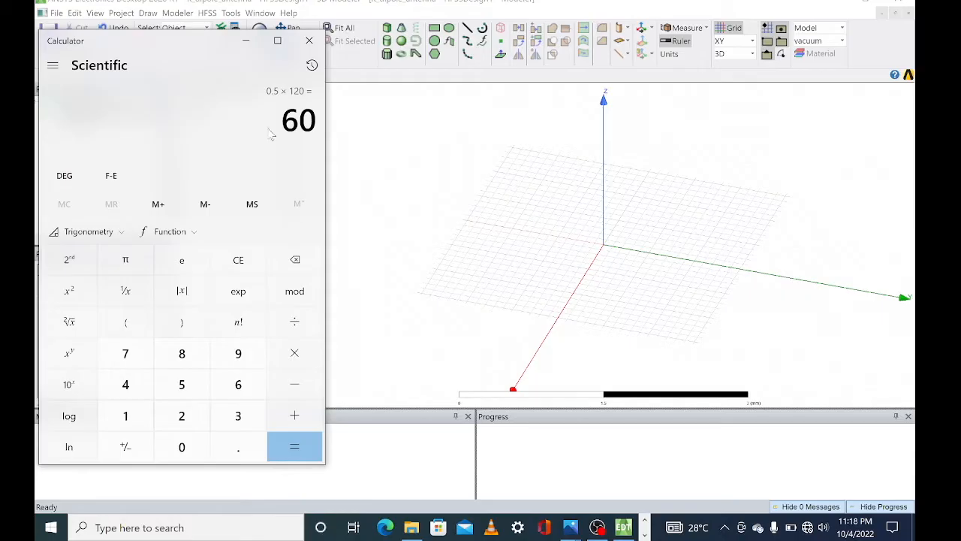
click(246, 41)
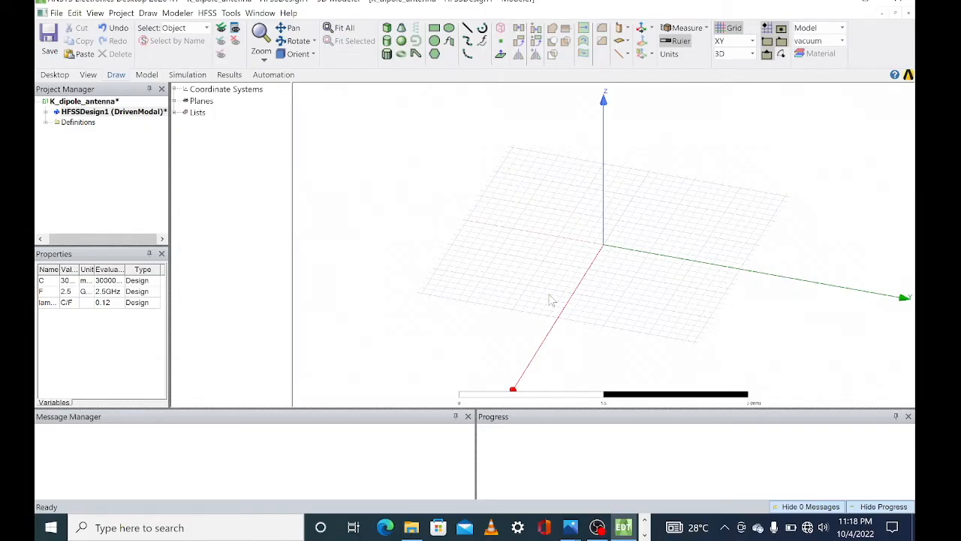
Draw a vertical cylinder centred at about (-2.1, -0.7, 0) mm, with a radius of about 0.1 mm and a height of about -2.7 mm
click(387, 54)
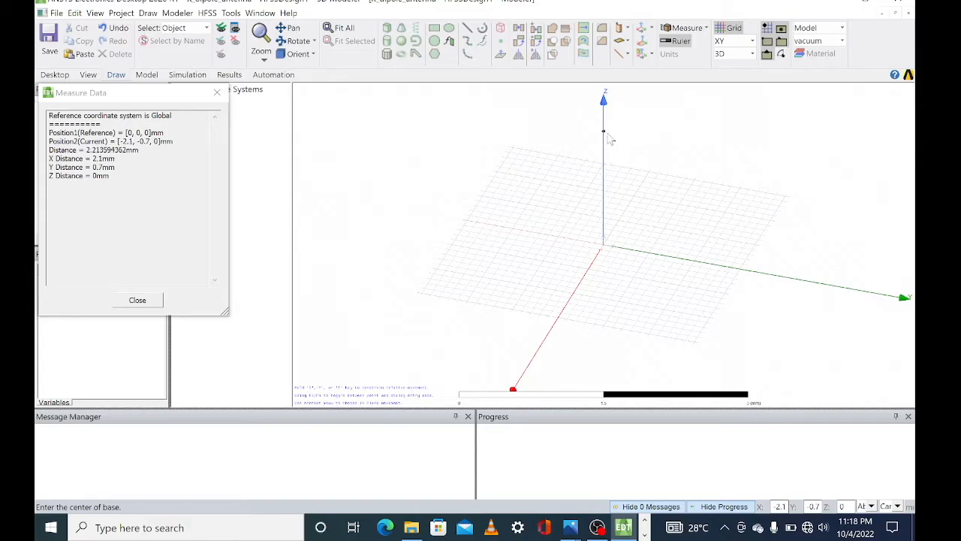
click(608, 136)
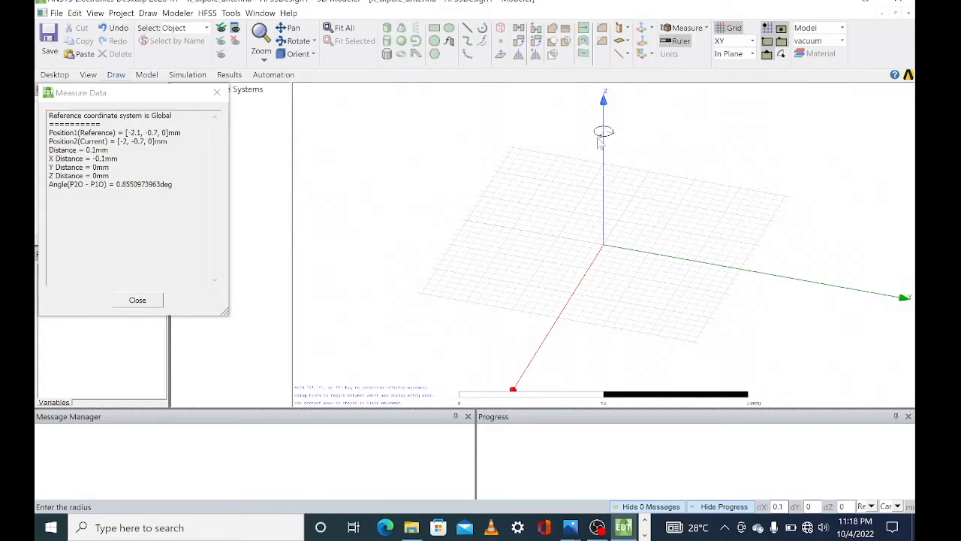
click(599, 143)
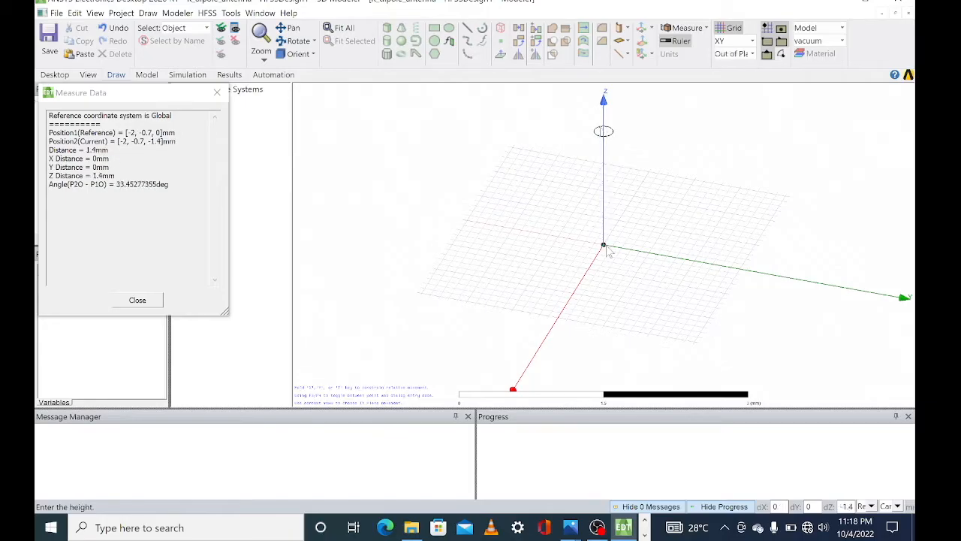
click(614, 336)
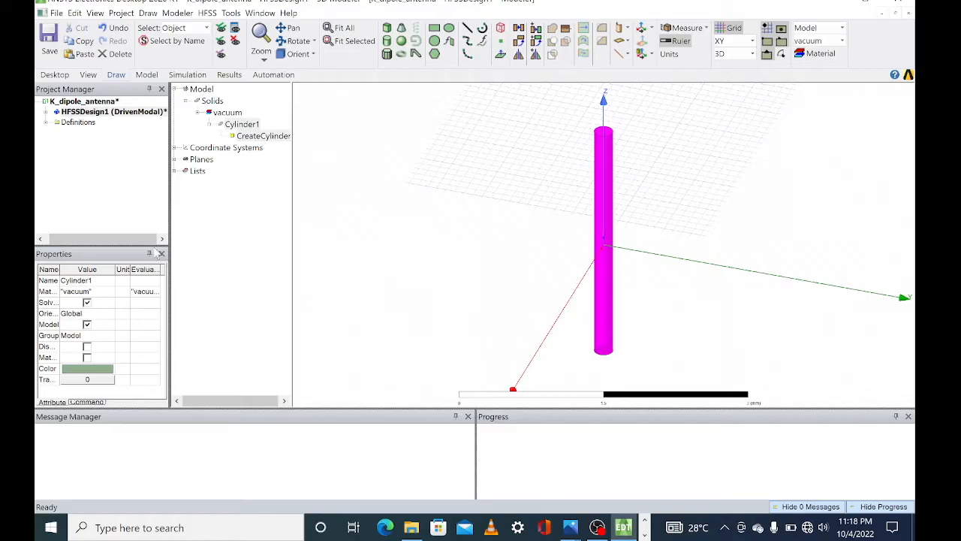
Set the cylinder's centre position to 0, 0, 0 mm
double_click(264, 135)
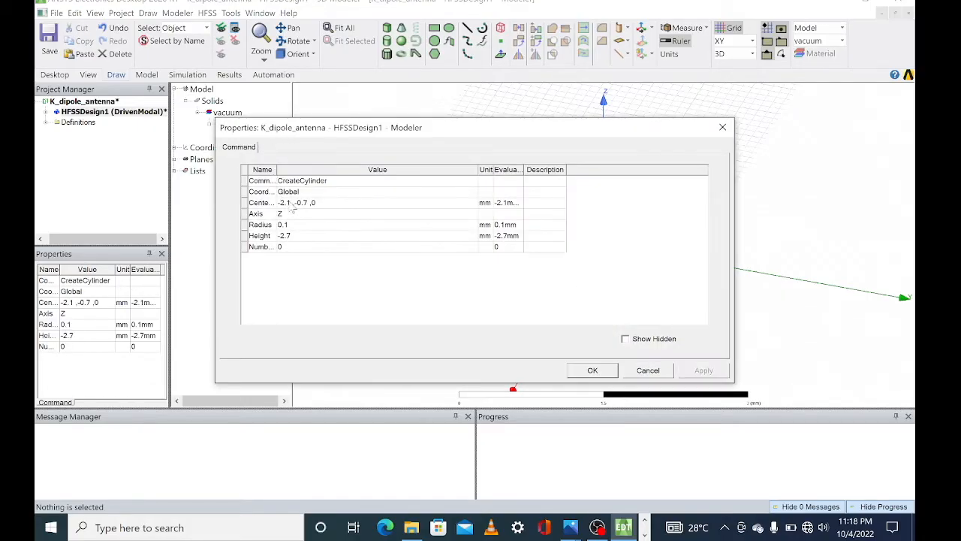
click(290, 202)
key(BackSpace)
key(BackSpace)
key(BackSpace)
key(BackSpace)
text(0)
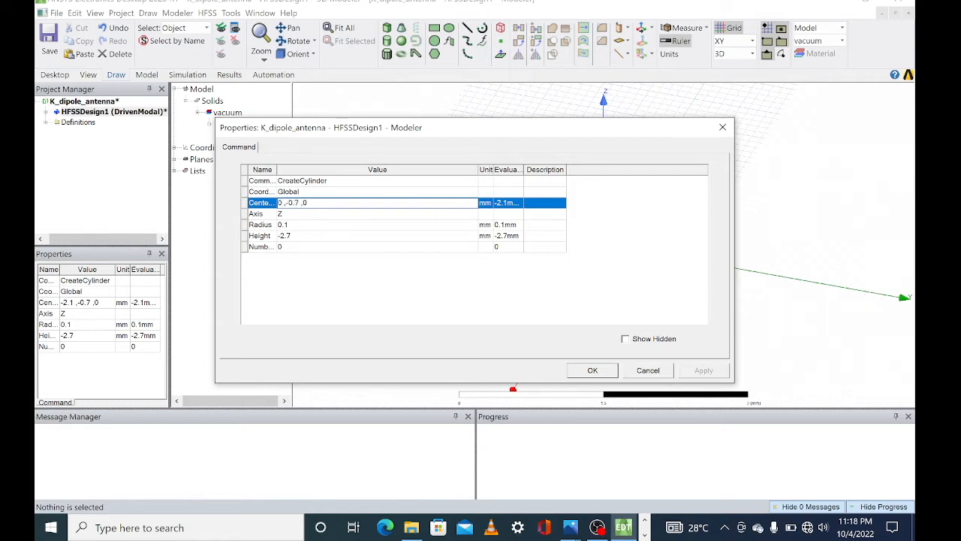
key(BackSpace)
key(BackSpace)
key(BackSpace)
key(BackSpace)
click(327, 212)
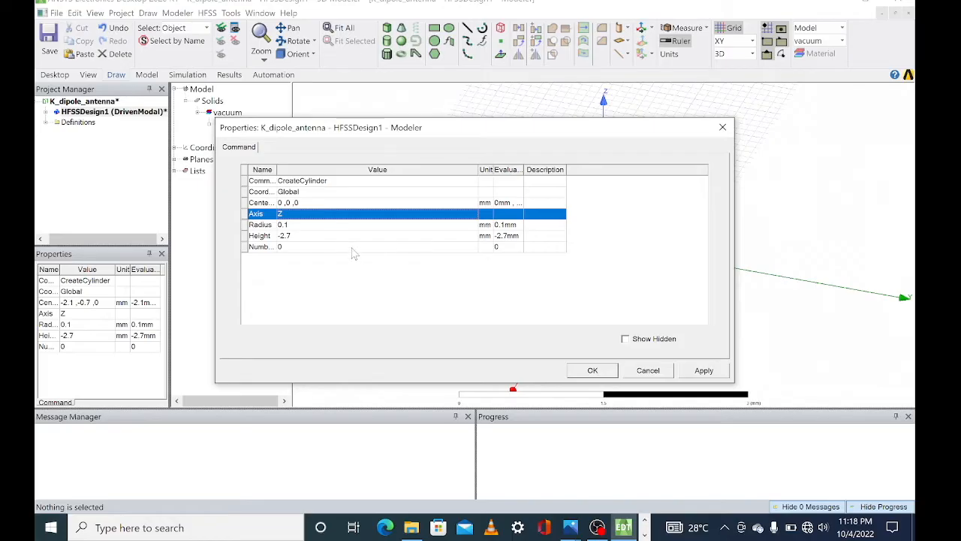
Switch to Calculator and work out the cylinder's radius as 0.5 × 0.125
click(353, 224)
click(352, 224)
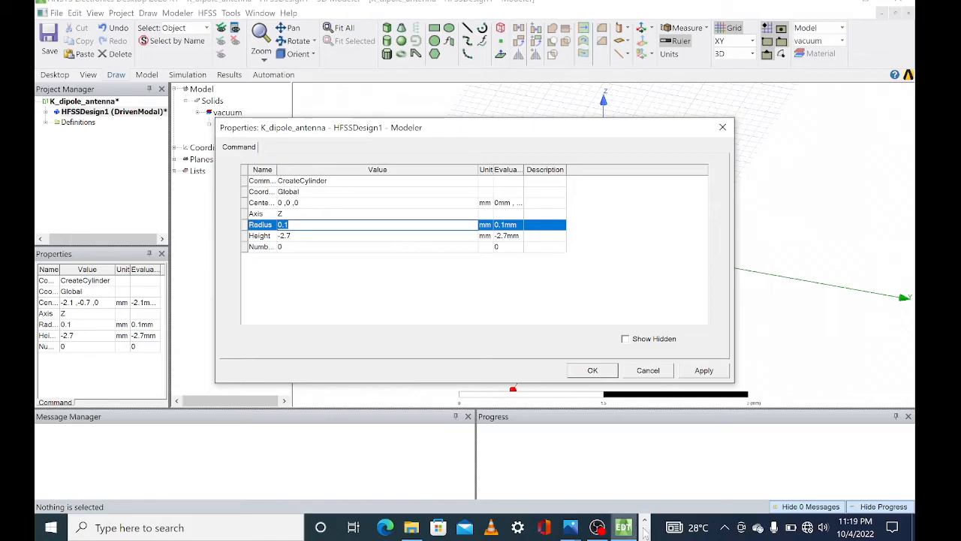
click(645, 534)
click(388, 527)
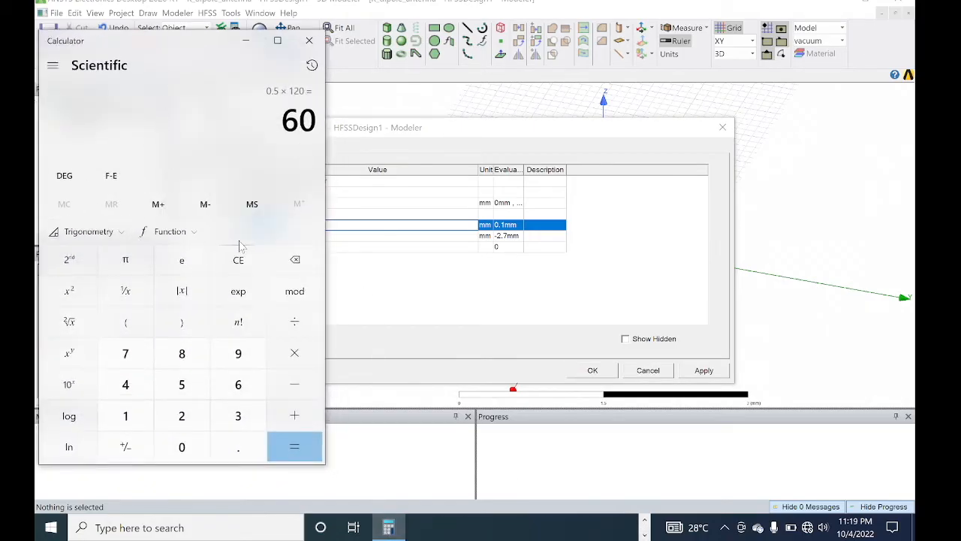
click(303, 263)
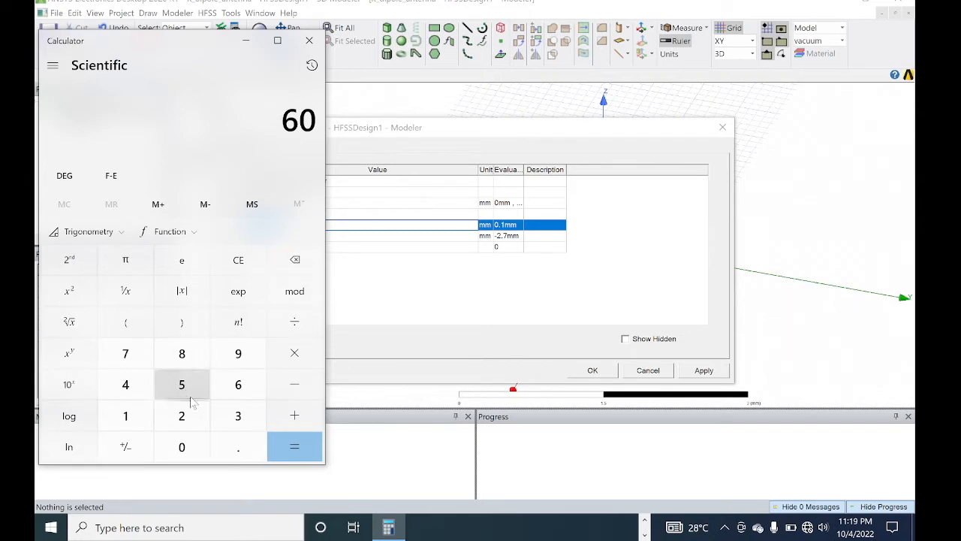
click(181, 448)
click(238, 448)
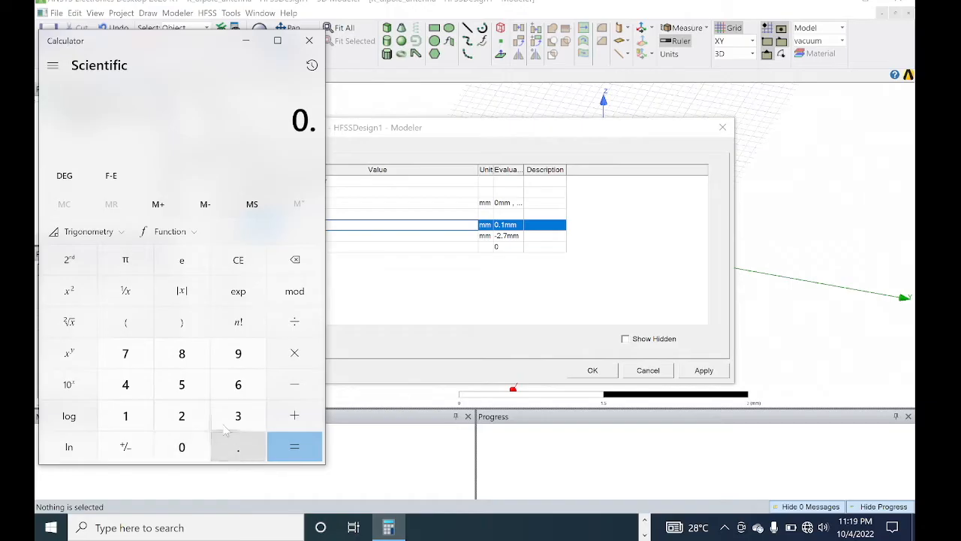
click(198, 395)
click(302, 358)
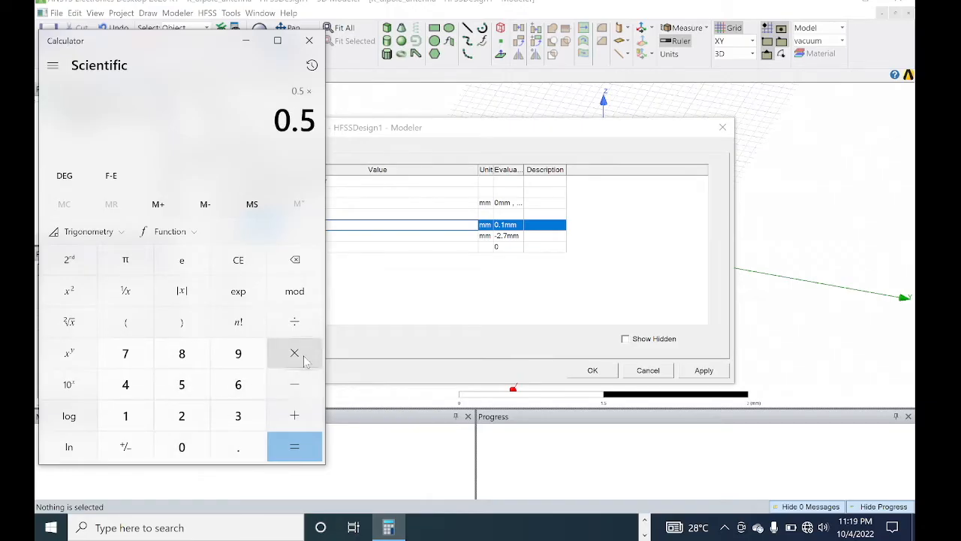
click(194, 452)
click(238, 454)
click(125, 415)
click(181, 415)
click(197, 396)
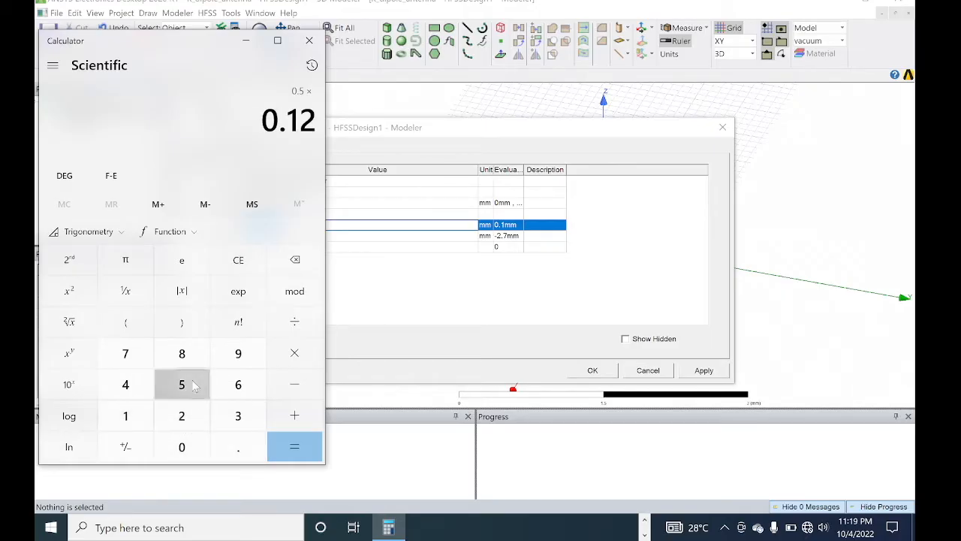
click(292, 457)
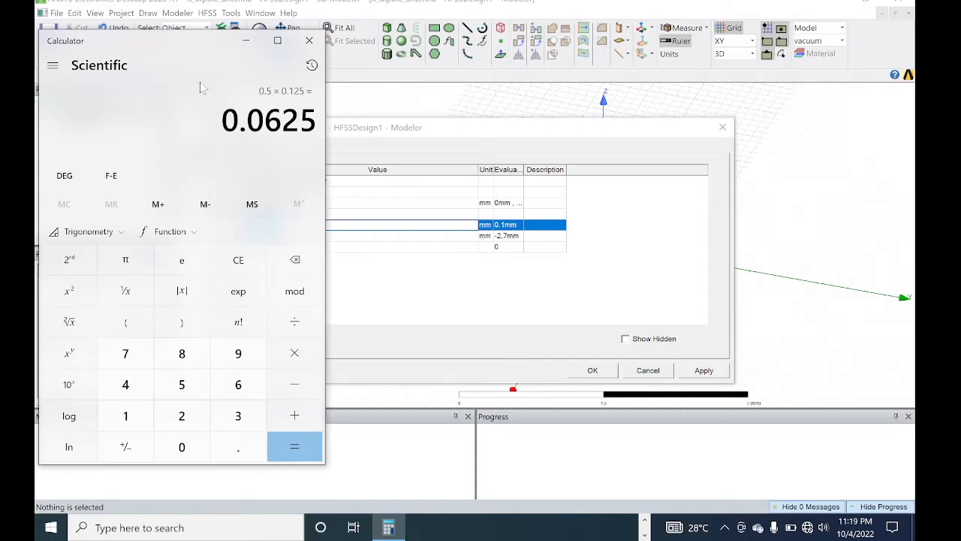
Set the cylinder's radius to 0.0625 mm and its height to 60 mm, and apply both values
drag(185, 44, 732, 66)
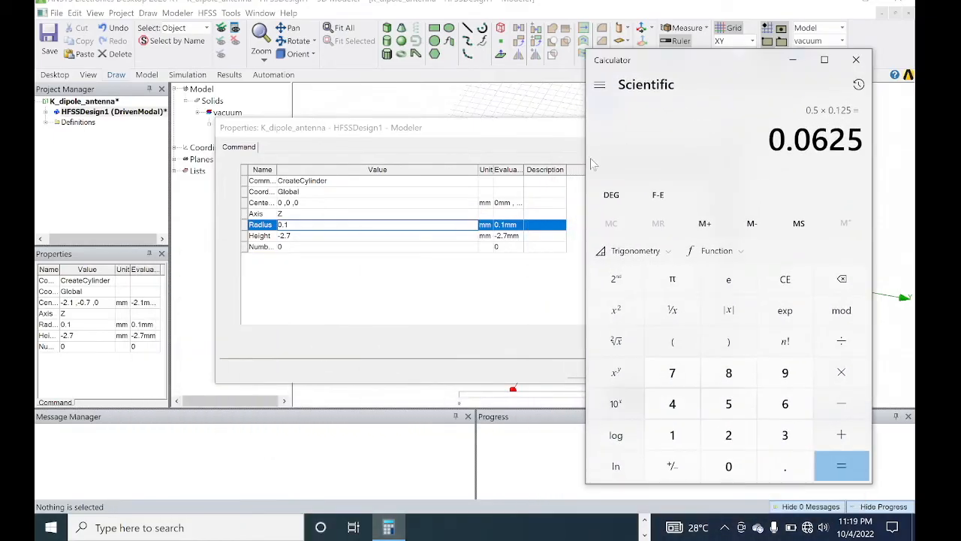
click(289, 225)
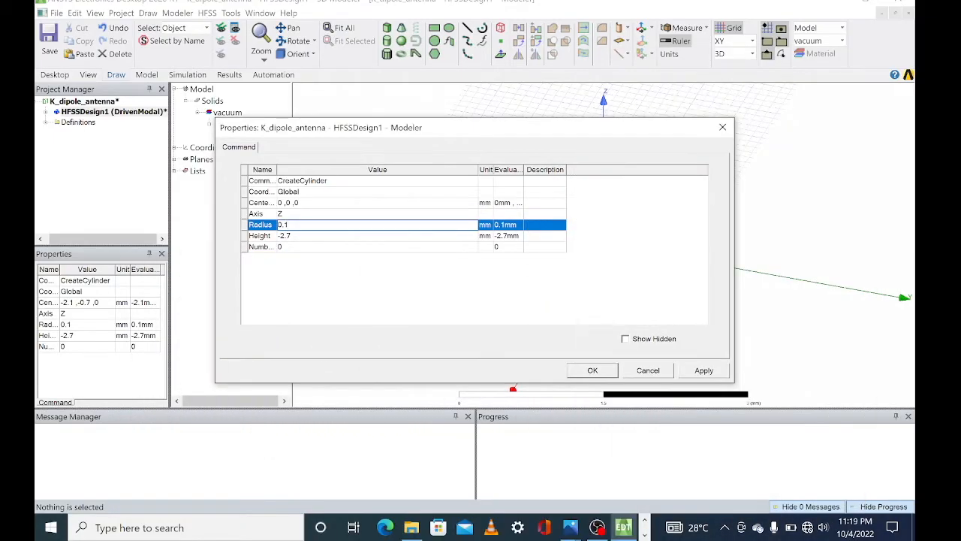
text(0.0625)
click(327, 235)
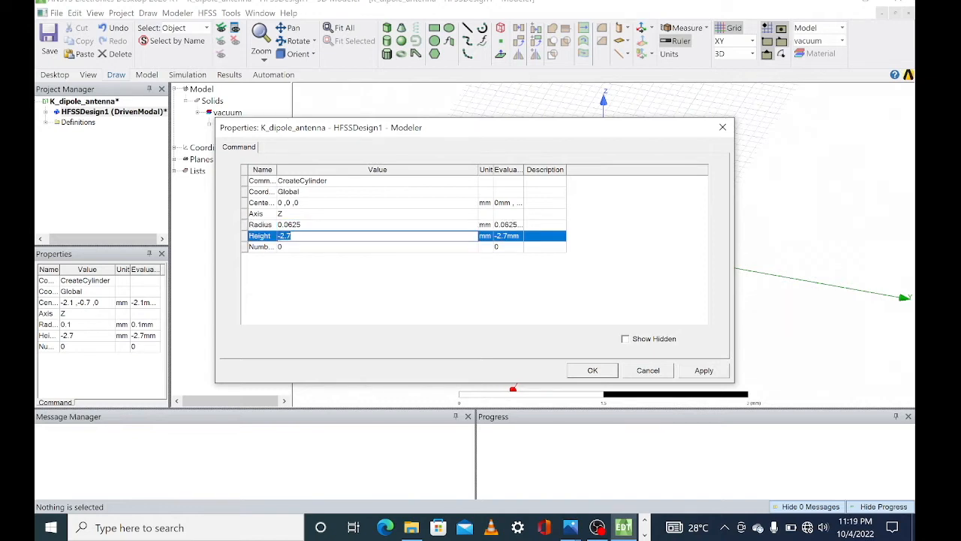
key(BackSpace)
text(60)
click(703, 373)
click(593, 370)
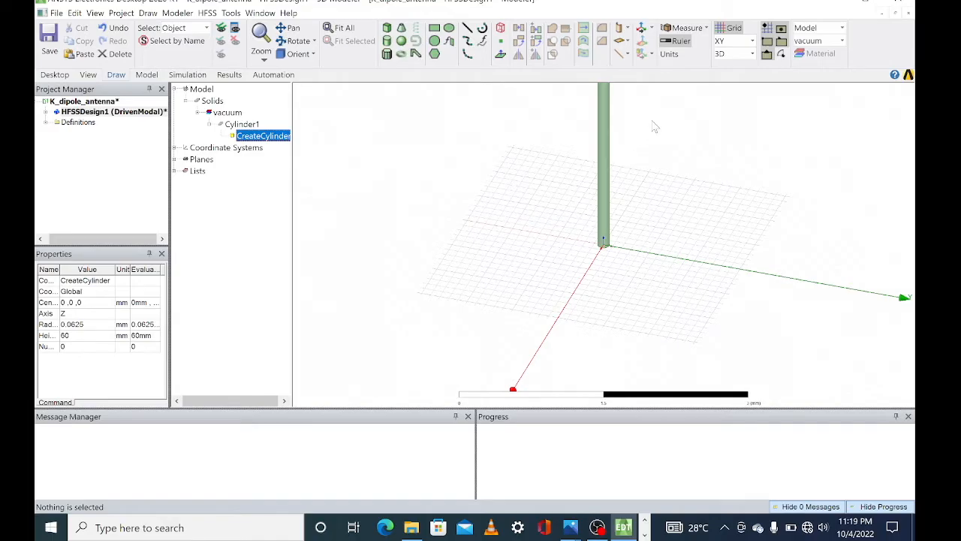
Examine the resized cylinder along its length above the origin
scroll(646, 160, down, 1)
scroll(646, 160, down, 4)
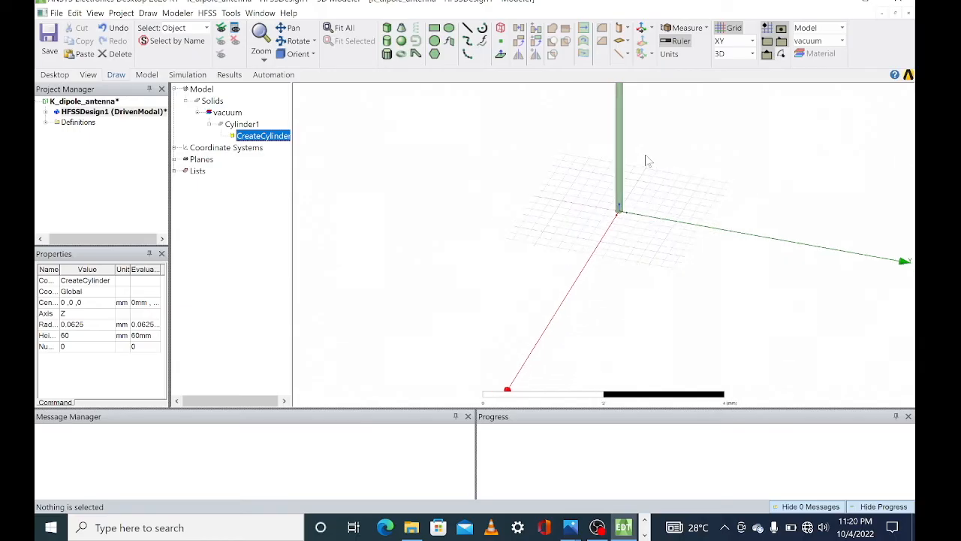
scroll(646, 160, up, 5)
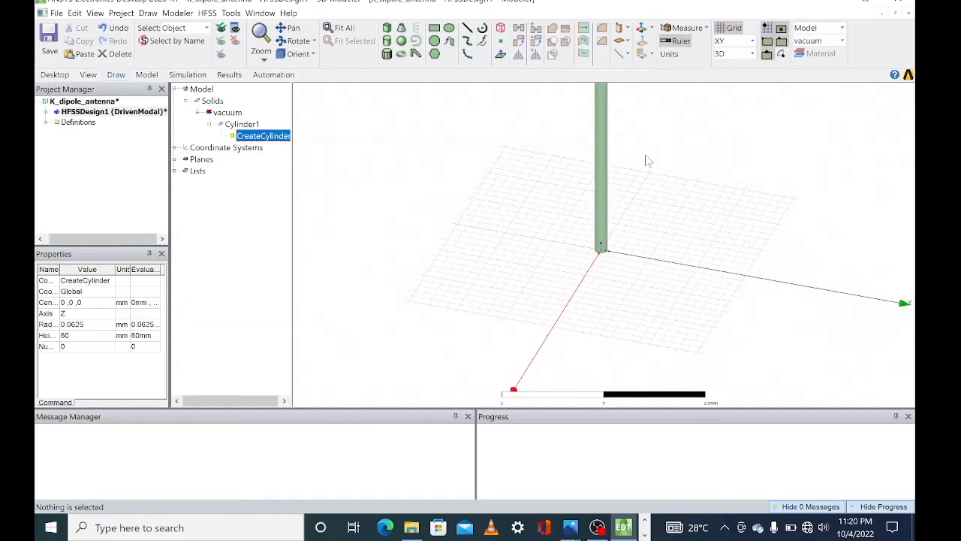
click(289, 28)
alt+drag(621, 162, 599, 535)
drag(606, 221, 609, 293)
scroll(609, 293, down, 5)
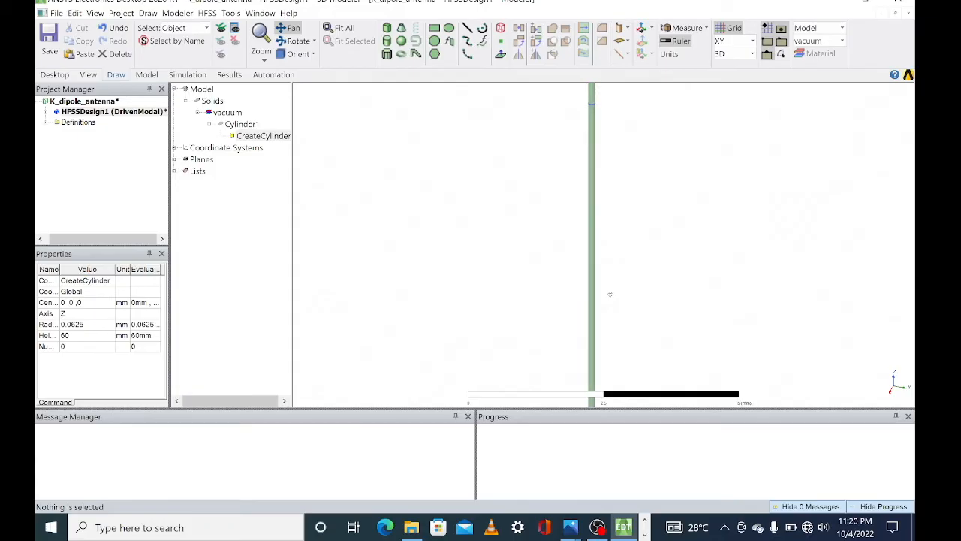
scroll(610, 293, down, 6)
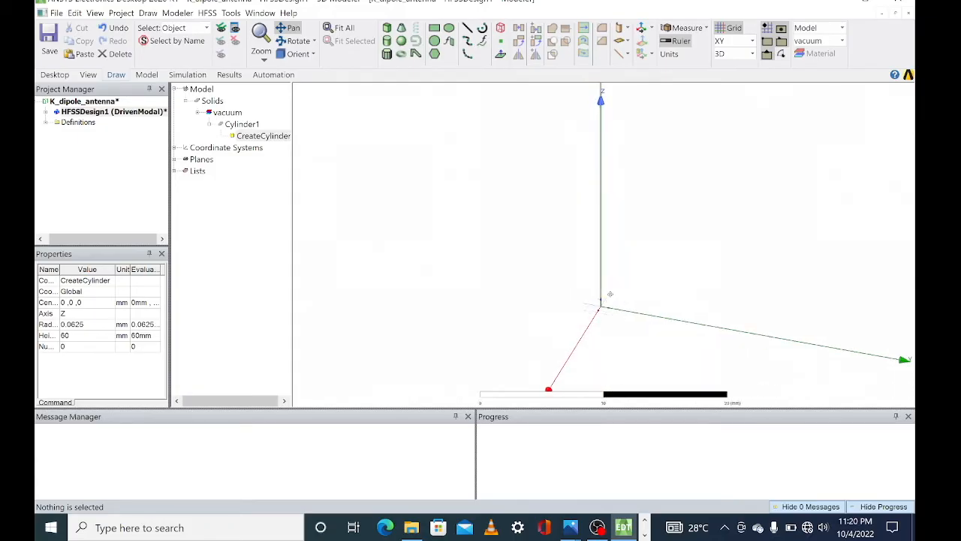
Examine the cylinder's full extent around the origin and its thickness up close
scroll(609, 293, down, 3)
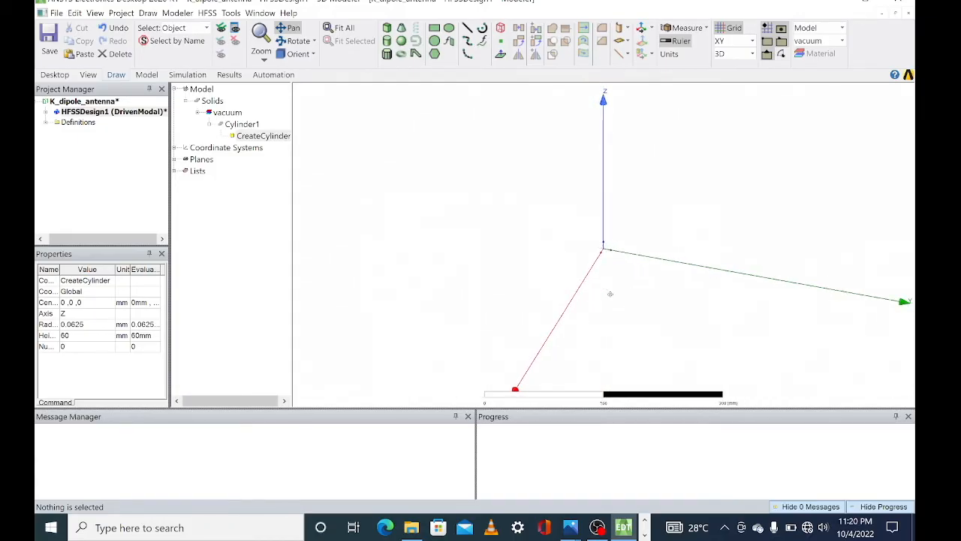
scroll(610, 294, up, 3)
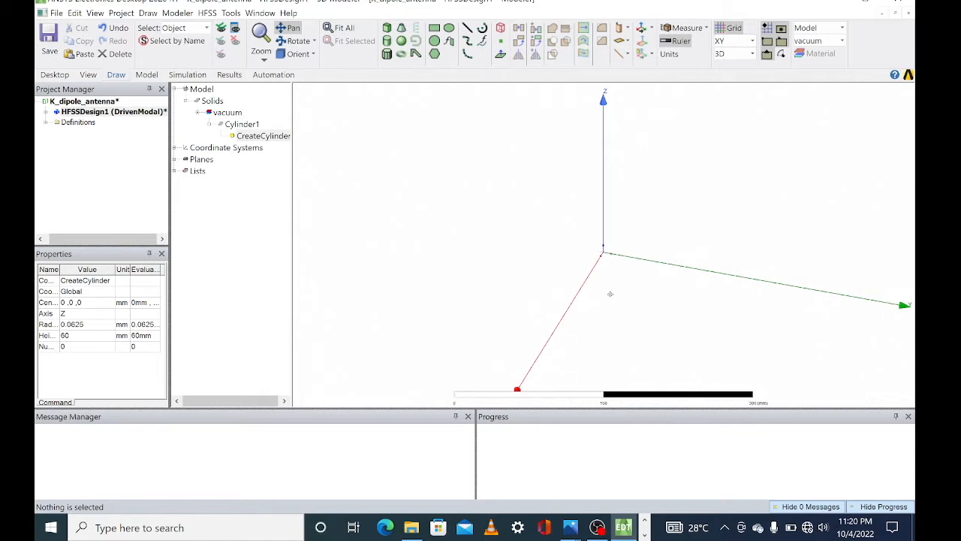
scroll(610, 293, up, 4)
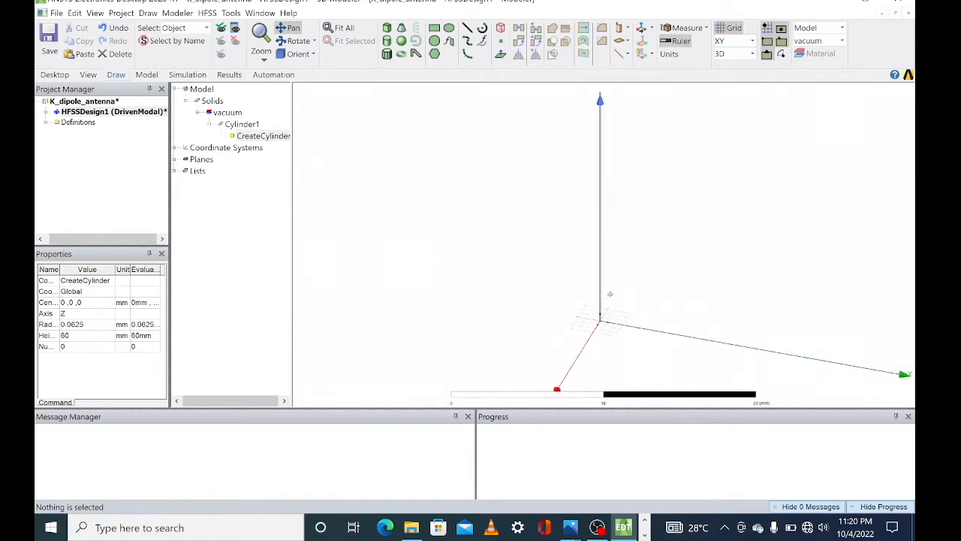
scroll(609, 293, up, 4)
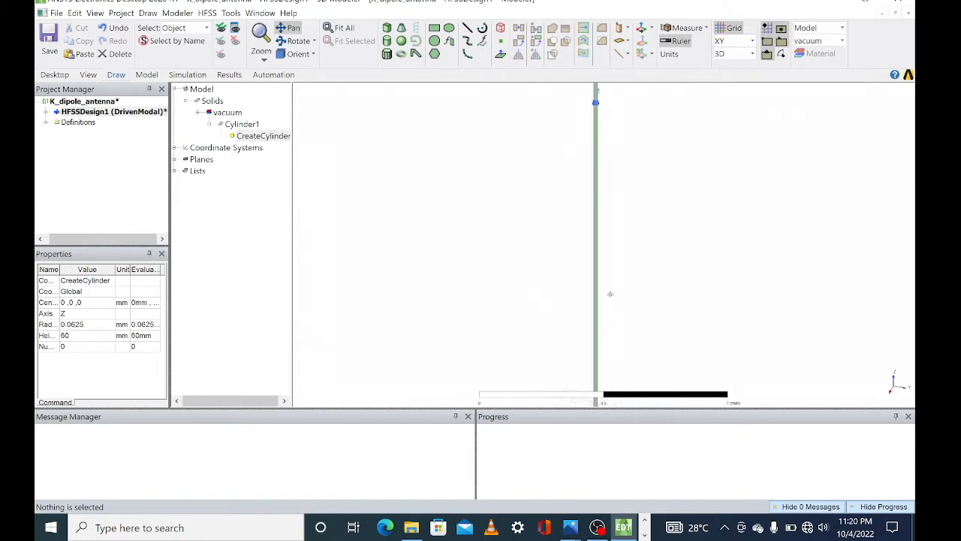
scroll(610, 294, up, 1)
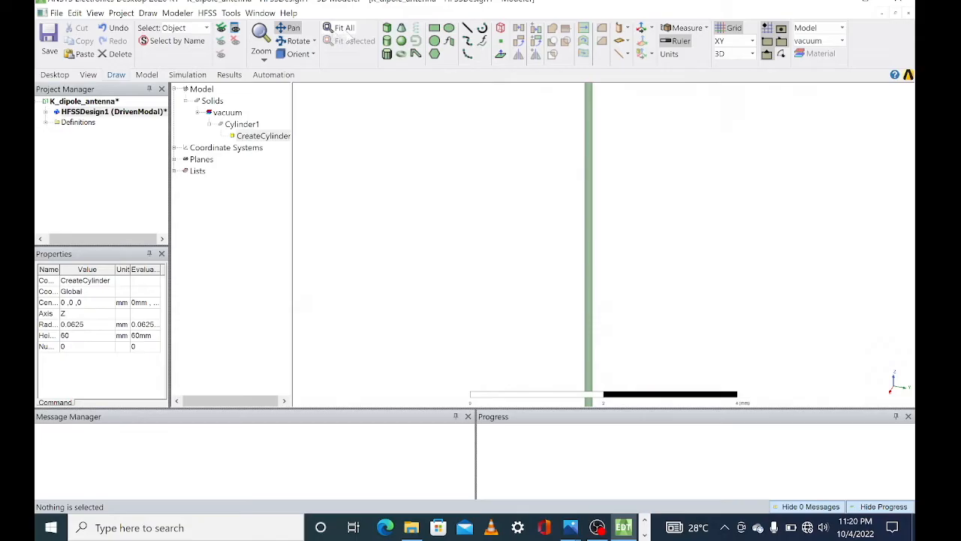
click(348, 32)
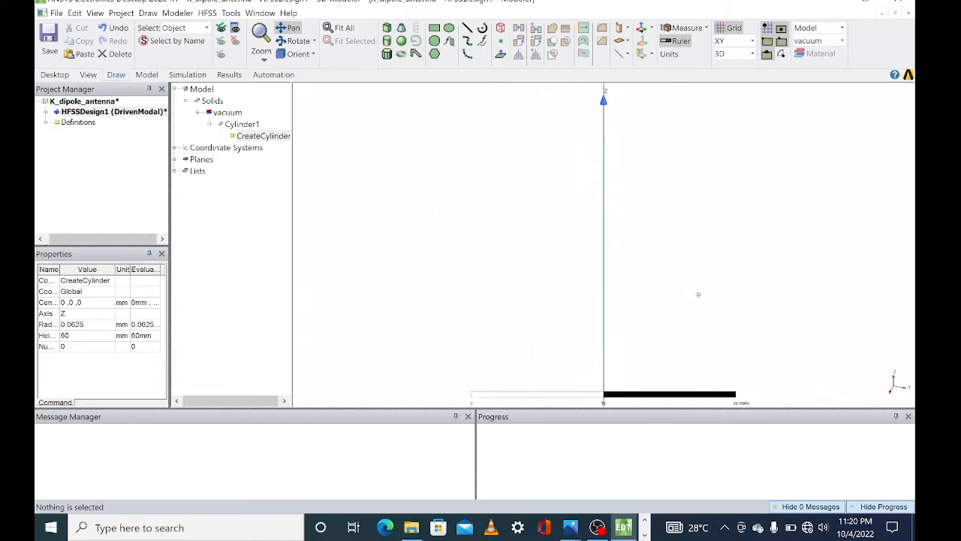
scroll(698, 295, up, 5)
scroll(698, 294, up, 5)
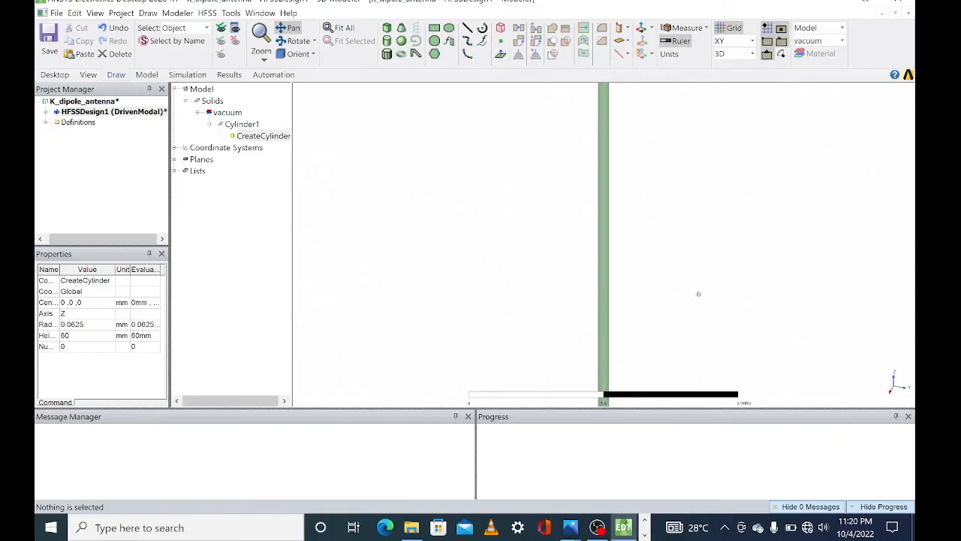
scroll(698, 293, up, 2)
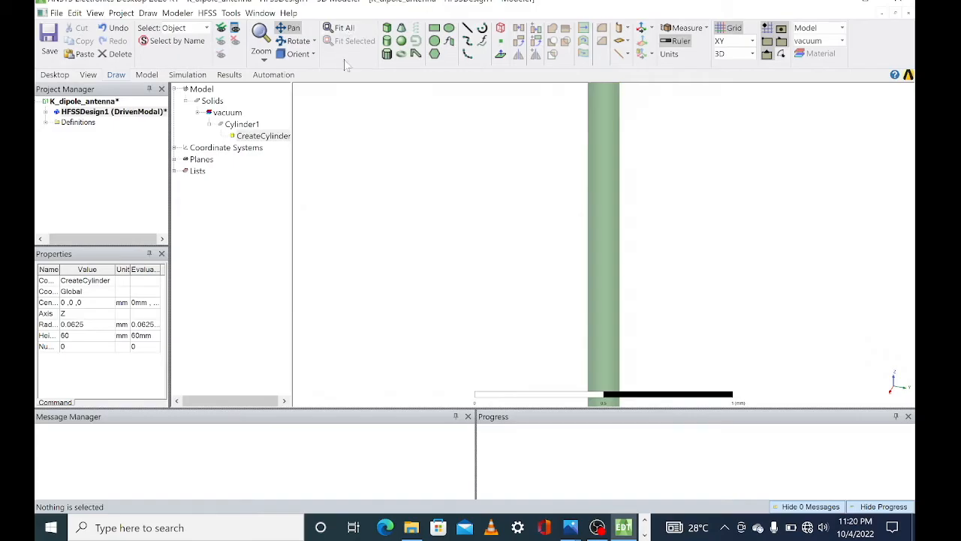
Set the cylinder's centre position to 0, 0, -60/2 mm so that it is centred on the origin along Z
double_click(265, 137)
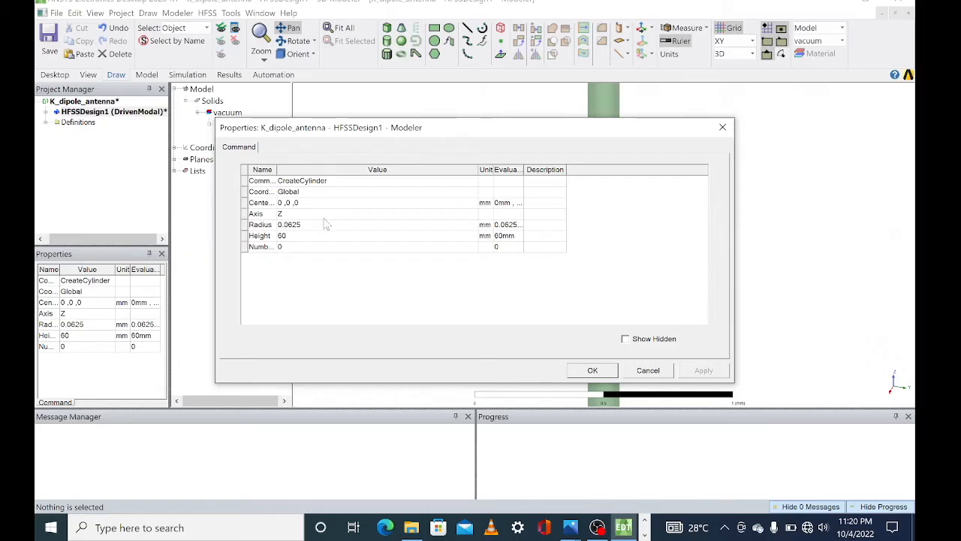
click(304, 204)
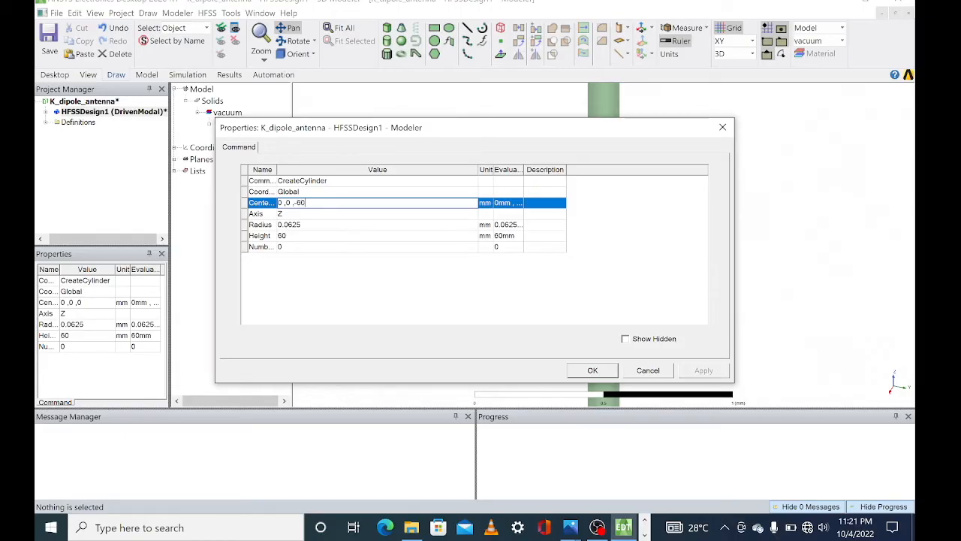
text(0)
click(608, 369)
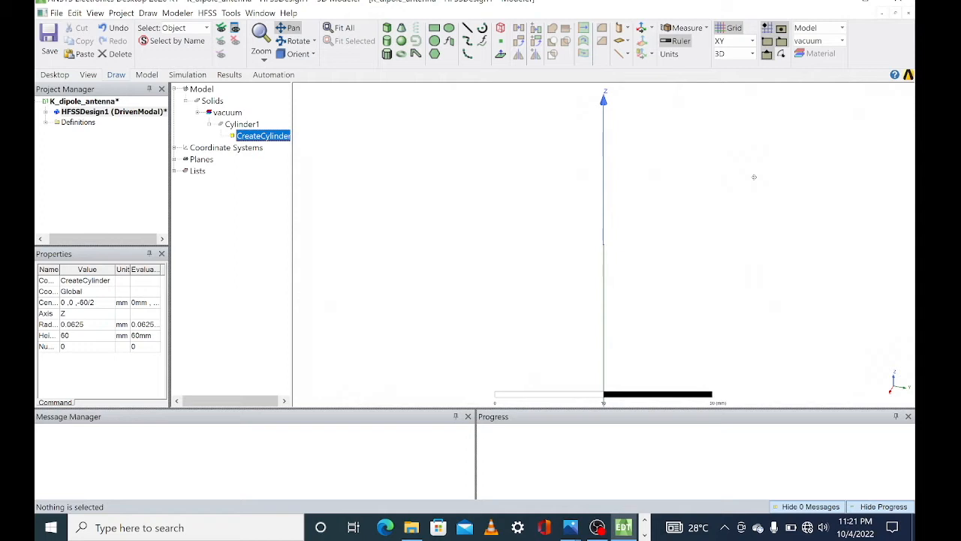
drag(622, 298, 661, 75)
scroll(662, 81, down, 5)
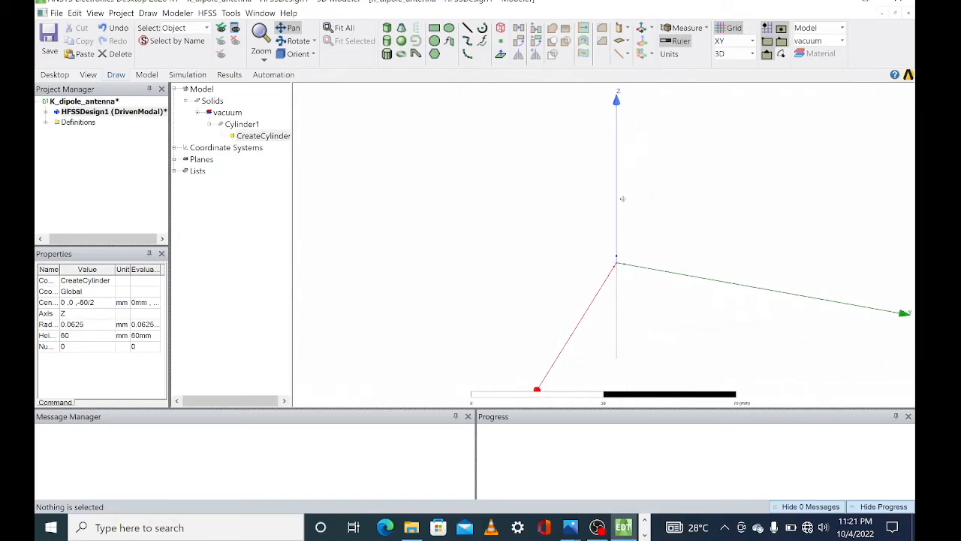
click(342, 27)
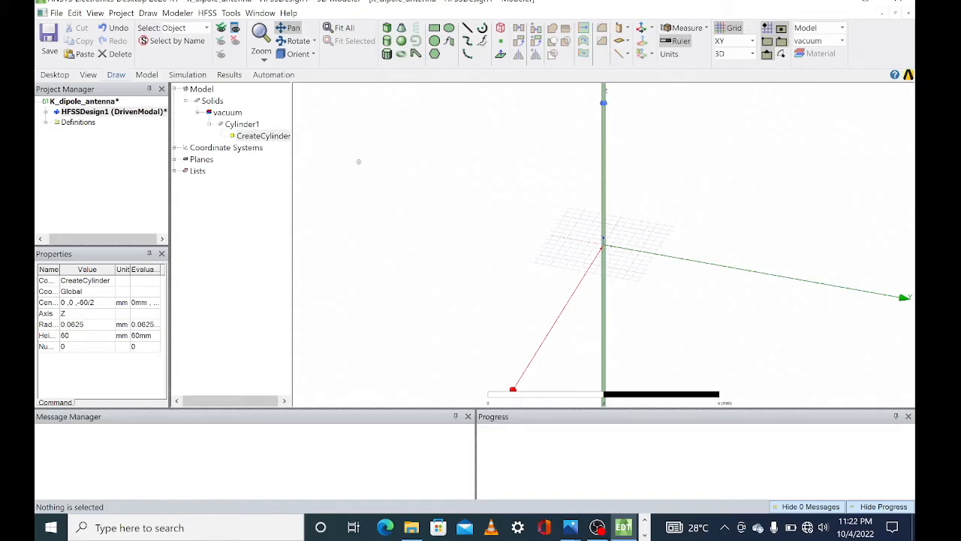
Rename the cylinder object as dipole
click(253, 137)
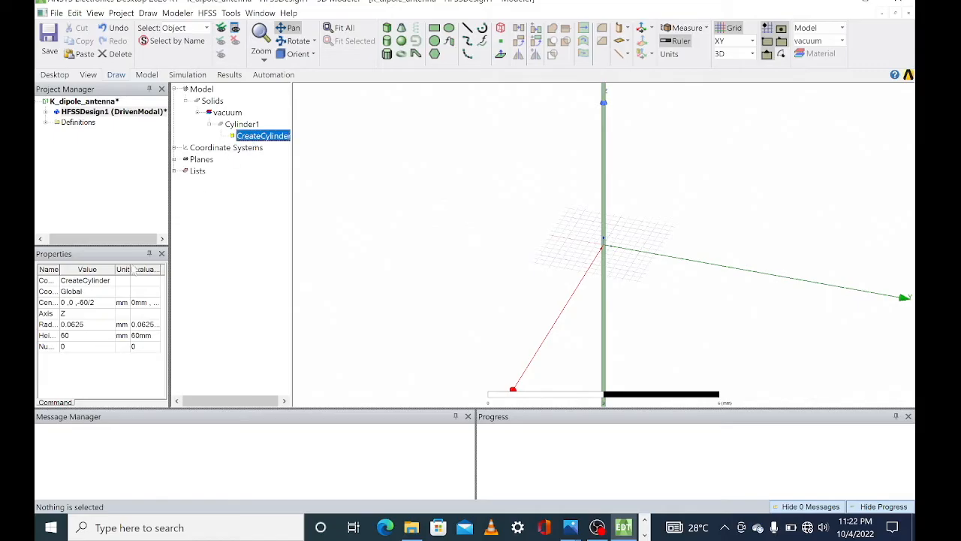
click(249, 125)
click(113, 280)
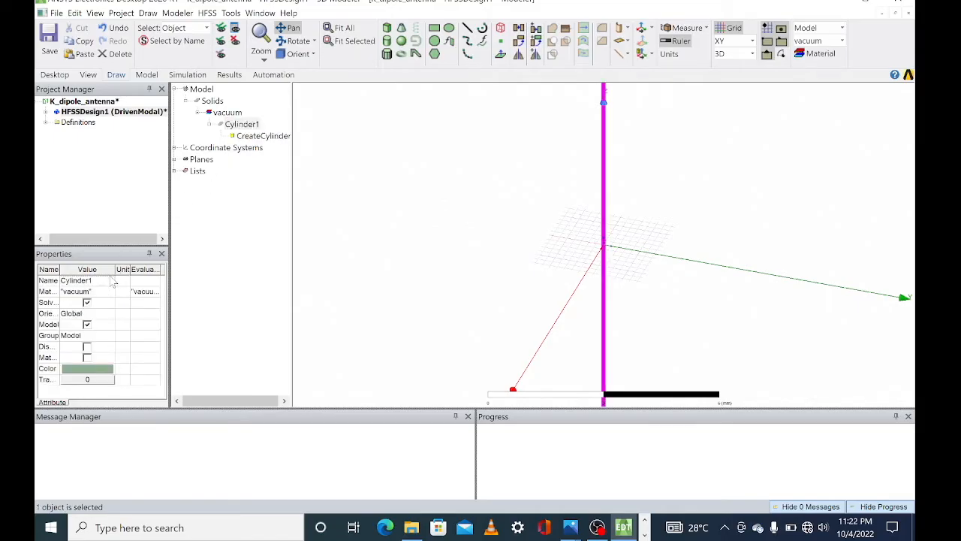
double_click(104, 281)
text(dipole)
key(Return)
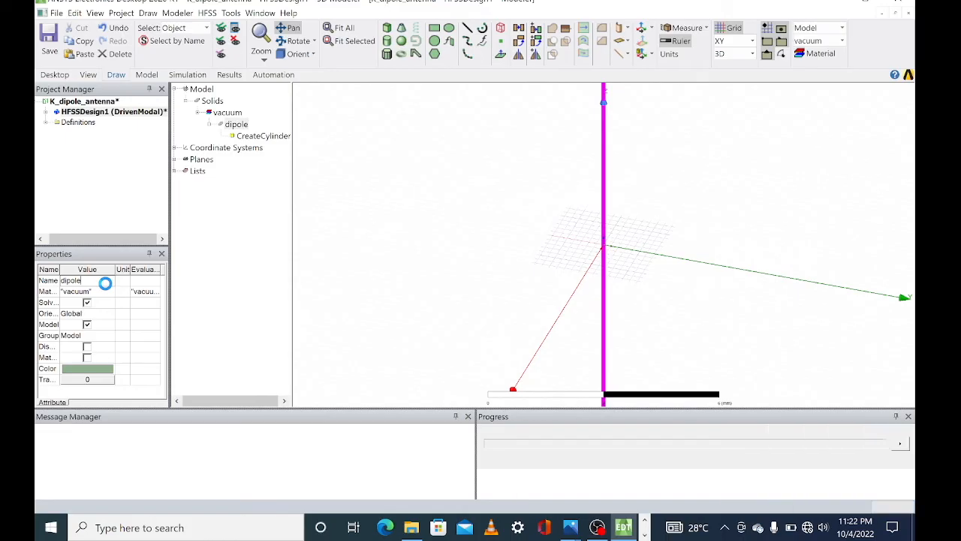
Change the dipole's material to pec and deselect the object
click(109, 291)
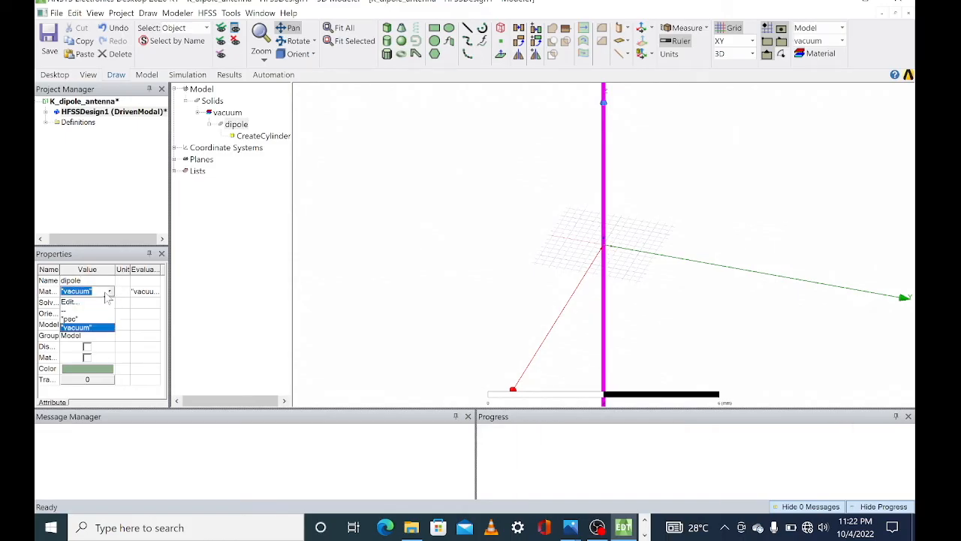
click(88, 319)
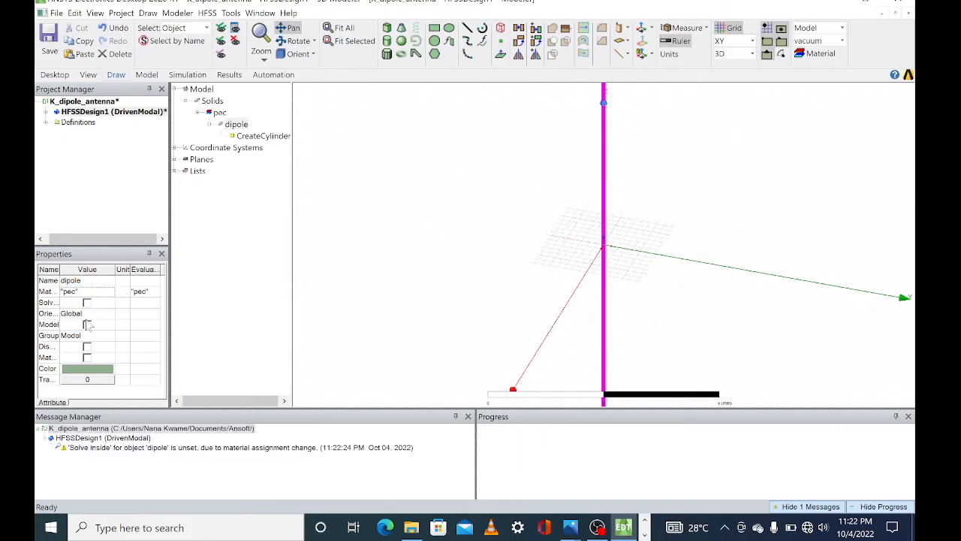
click(87, 323)
click(201, 213)
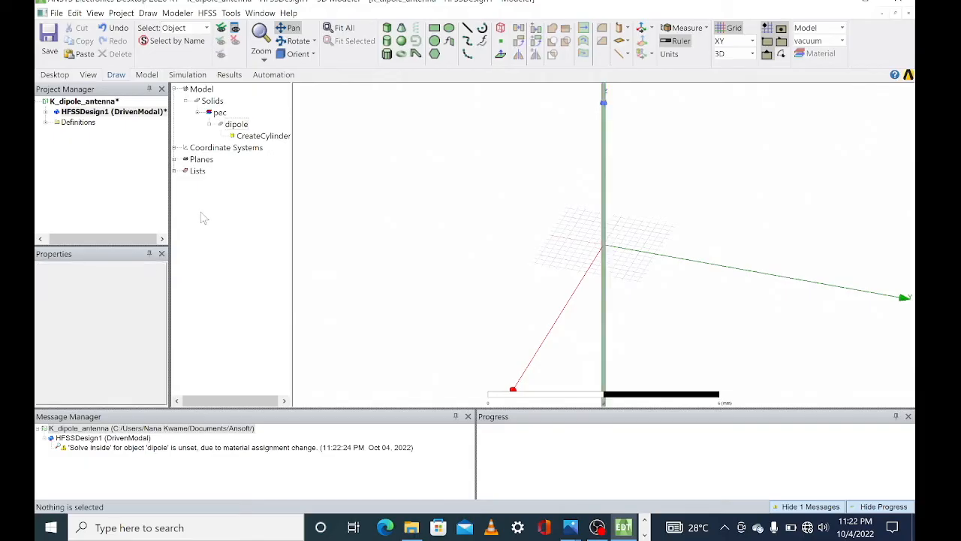
Copy the dipole cylinder and paste a duplicate of it in the same place
right_click(235, 125)
mouse_move(315, 171)
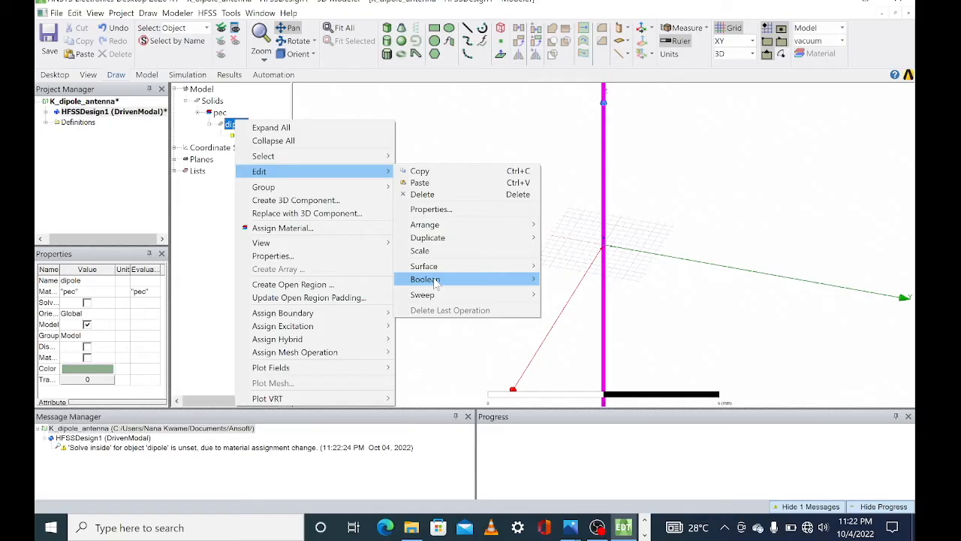
mouse_move(448, 238)
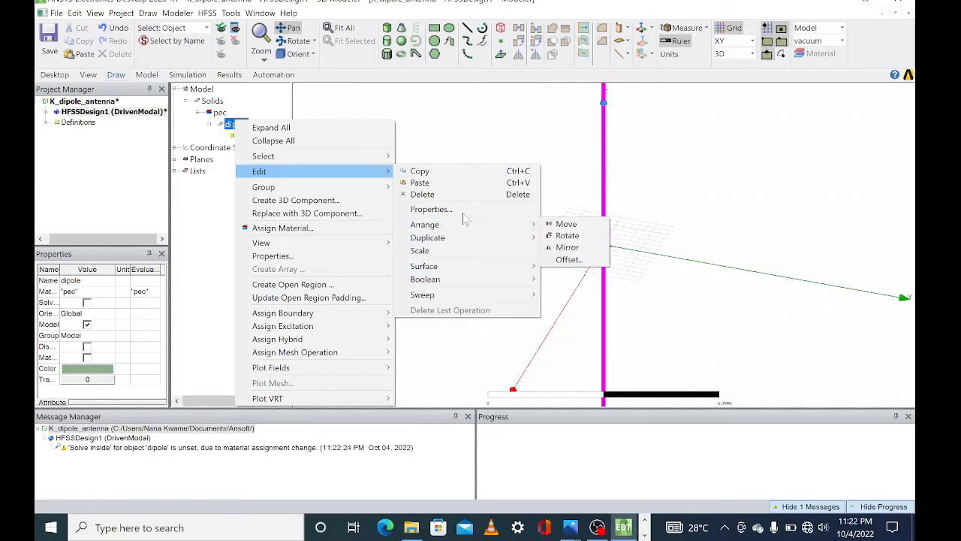
click(451, 173)
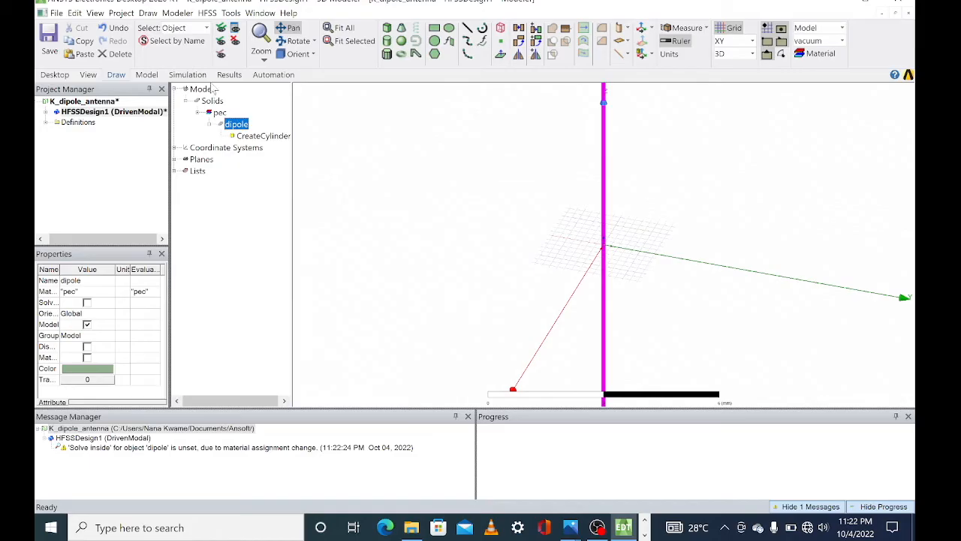
right_click(239, 122)
mouse_move(386, 172)
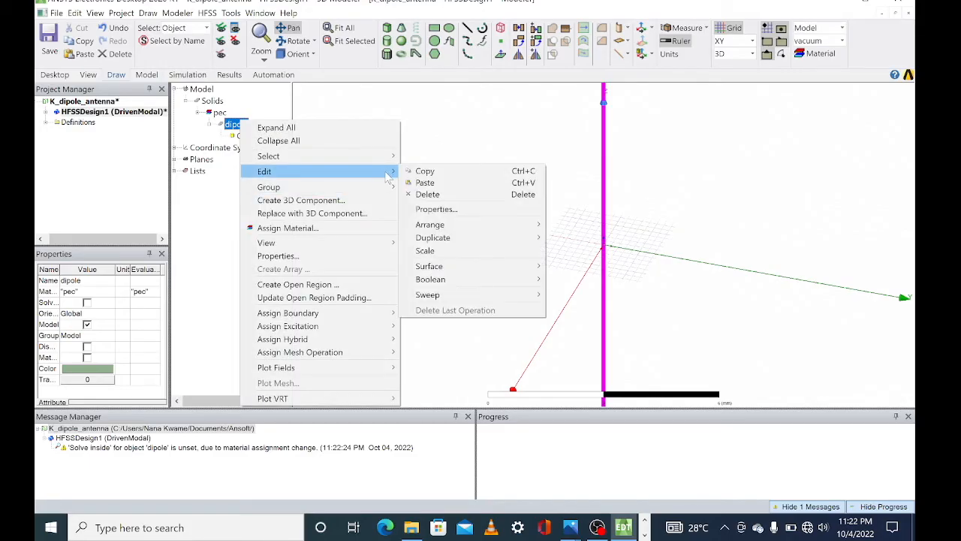
click(439, 184)
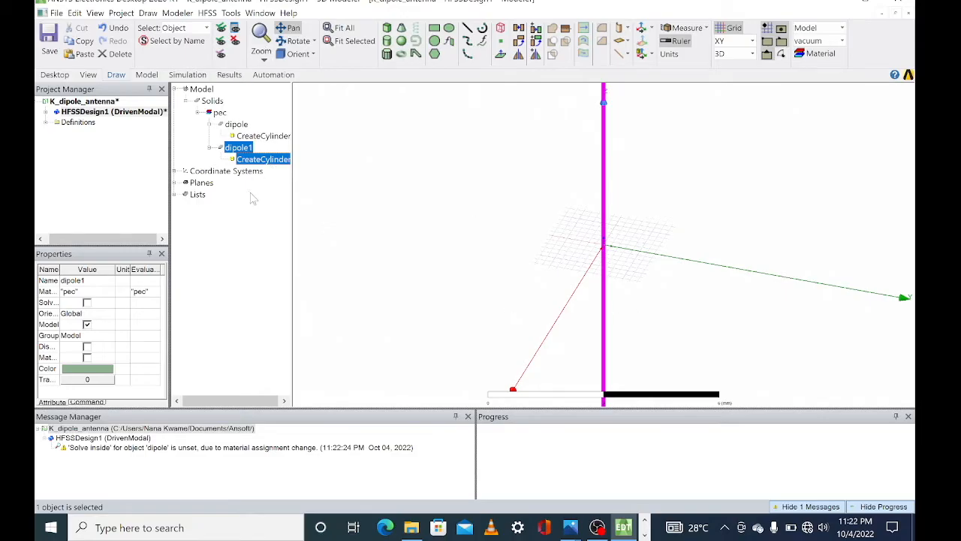
click(237, 124)
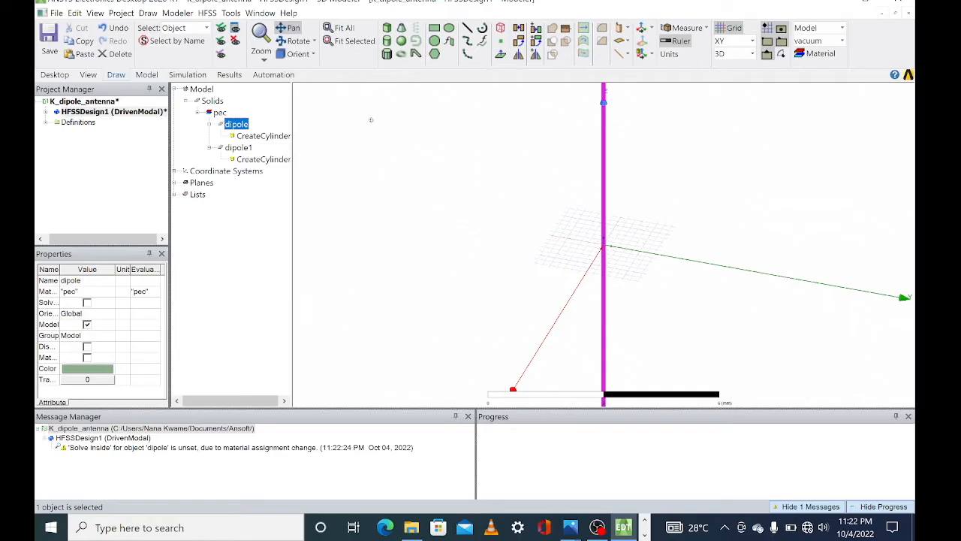
click(247, 148)
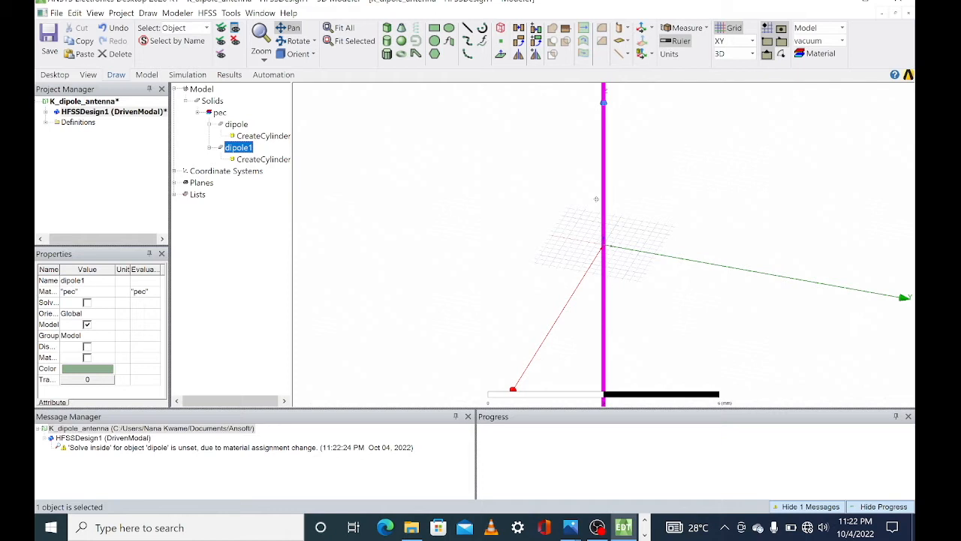
Set the height of the duplicate cylinder dipole1 to 0.125 mm
double_click(259, 159)
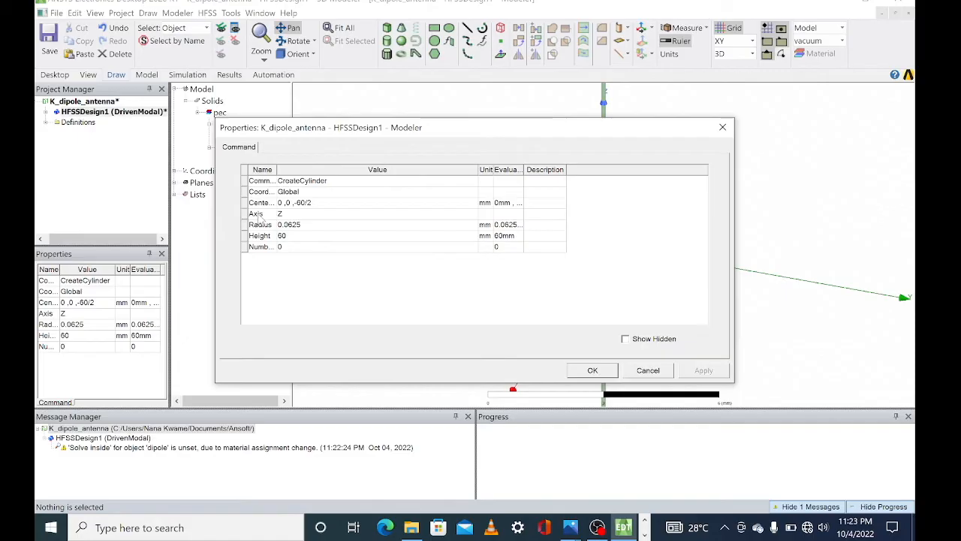
click(290, 236)
key(BackSpace)
click(286, 236)
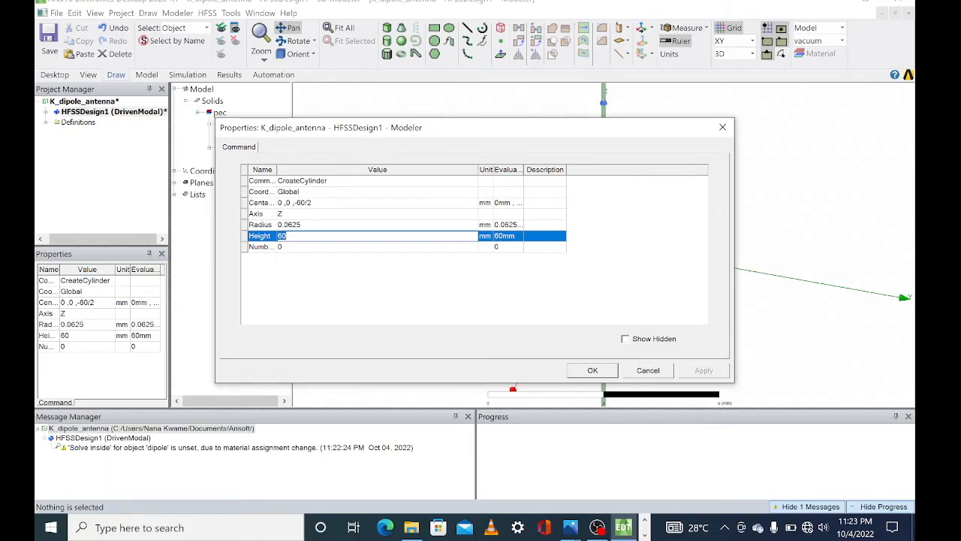
text(0)
Set dipole1's centre position to 0, 0, -0.125/2 mm and apply the changes
click(319, 205)
click(318, 204)
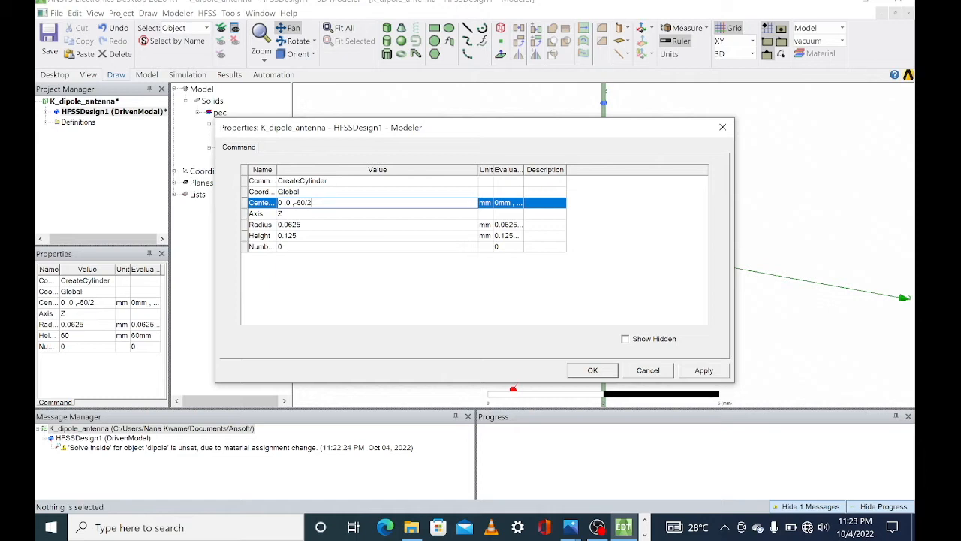
key(BackSpace)
text(.125)
click(703, 371)
click(608, 372)
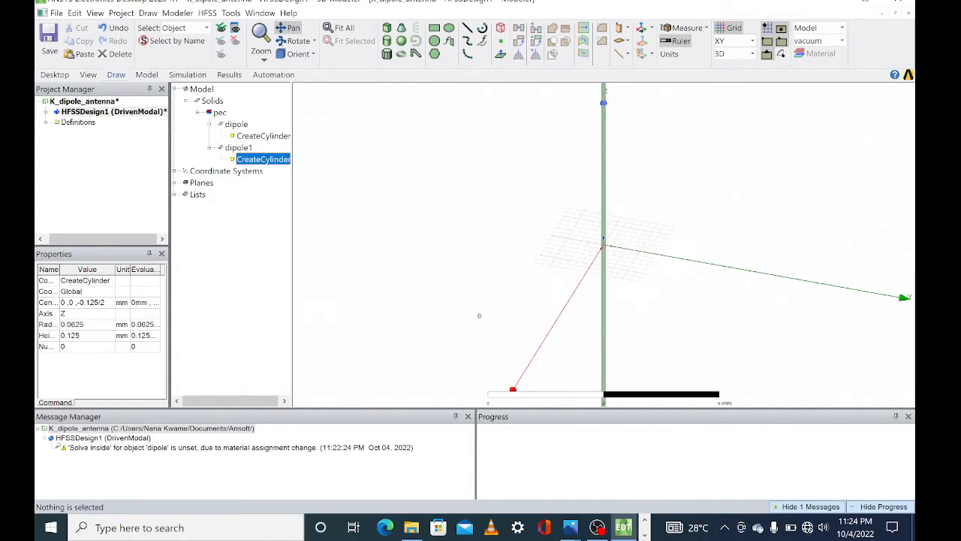
Examine the shortened dipole1 cylinder up close where it sits inside the dipole at the origin
click(240, 149)
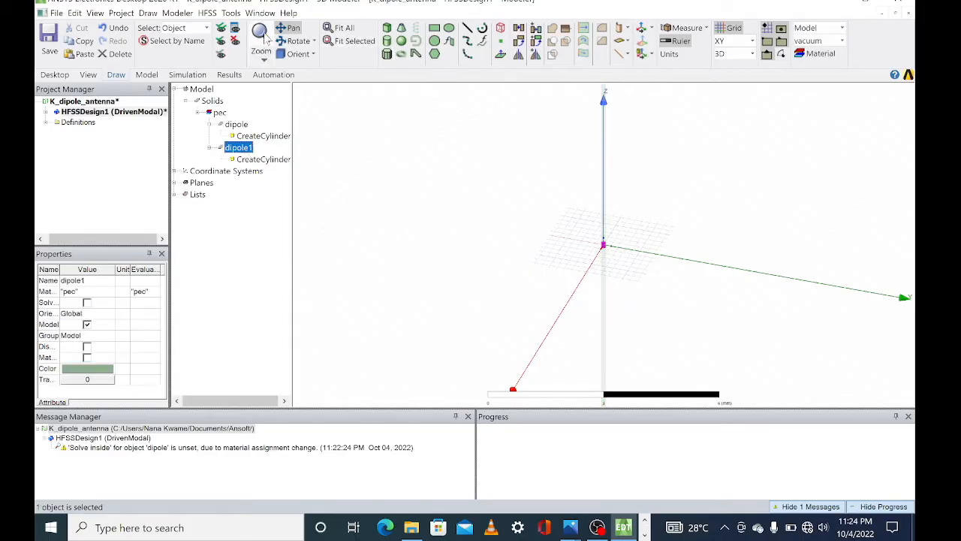
click(264, 60)
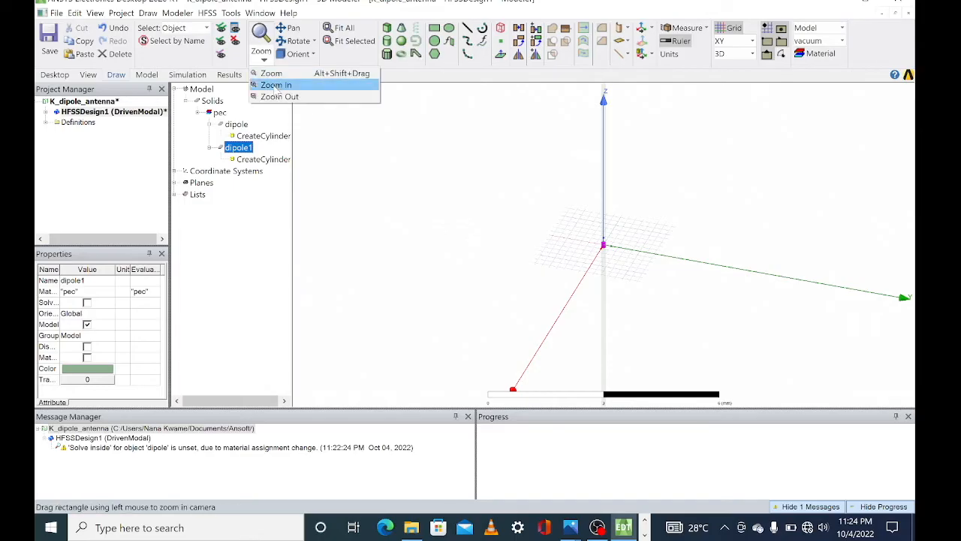
click(275, 85)
drag(486, 179, 635, 236)
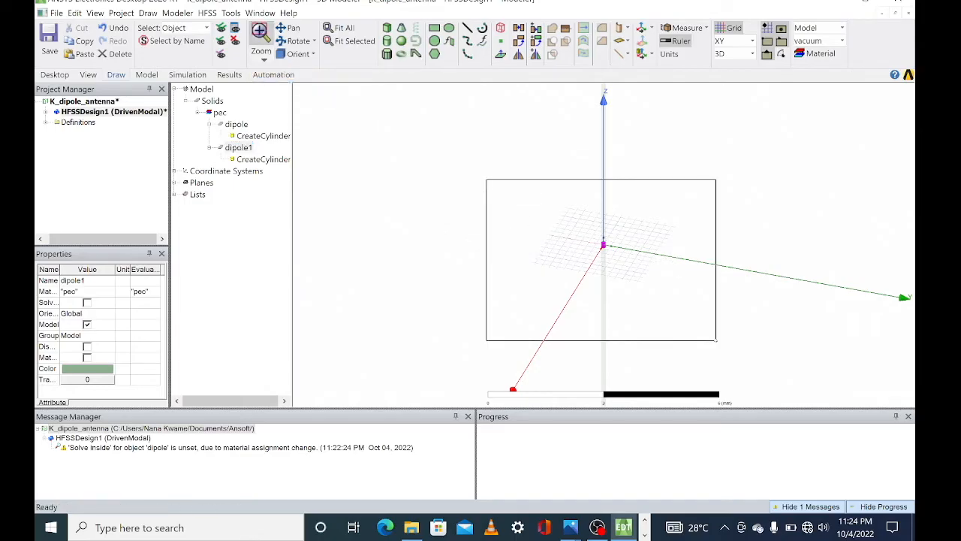
drag(490, 161, 691, 260)
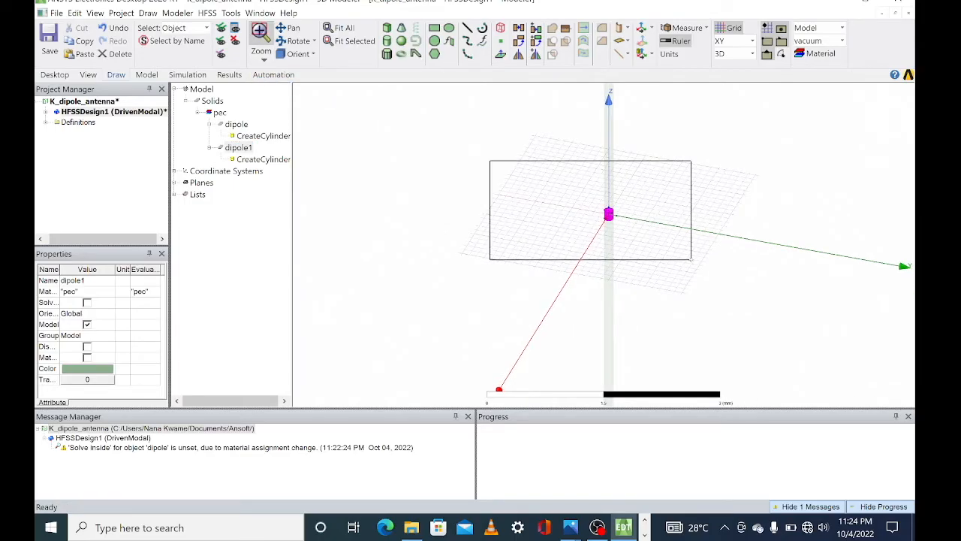
drag(585, 196, 699, 281)
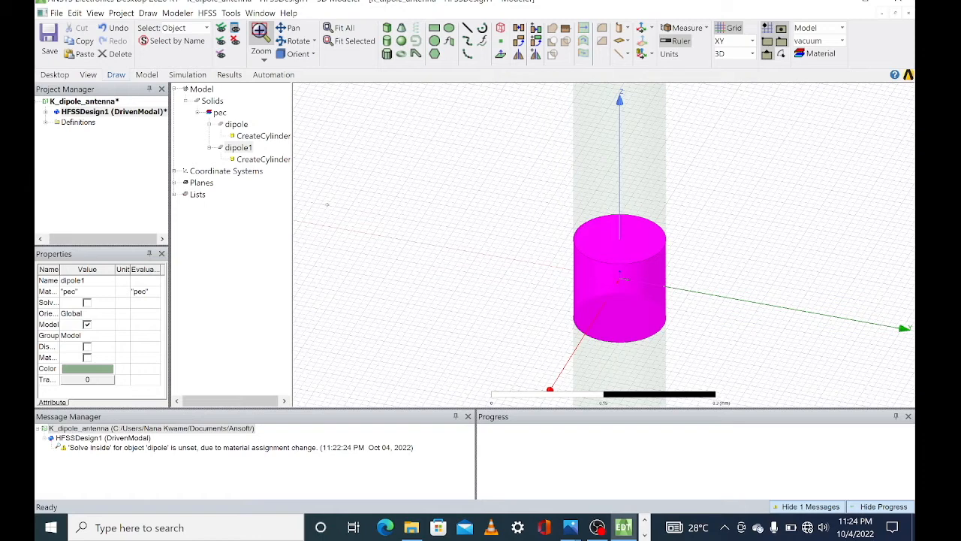
Rename the short centre cylinder dipole1 as gap
click(349, 191)
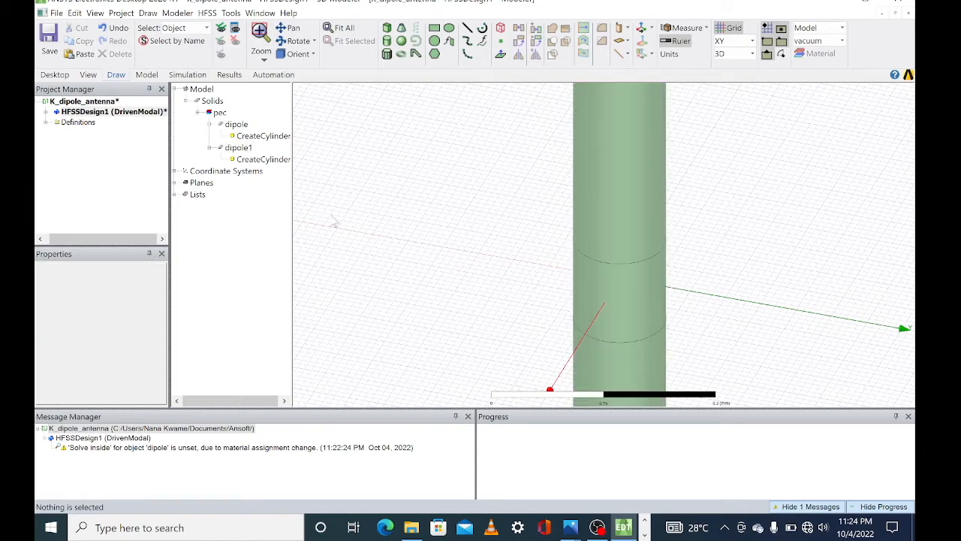
click(245, 150)
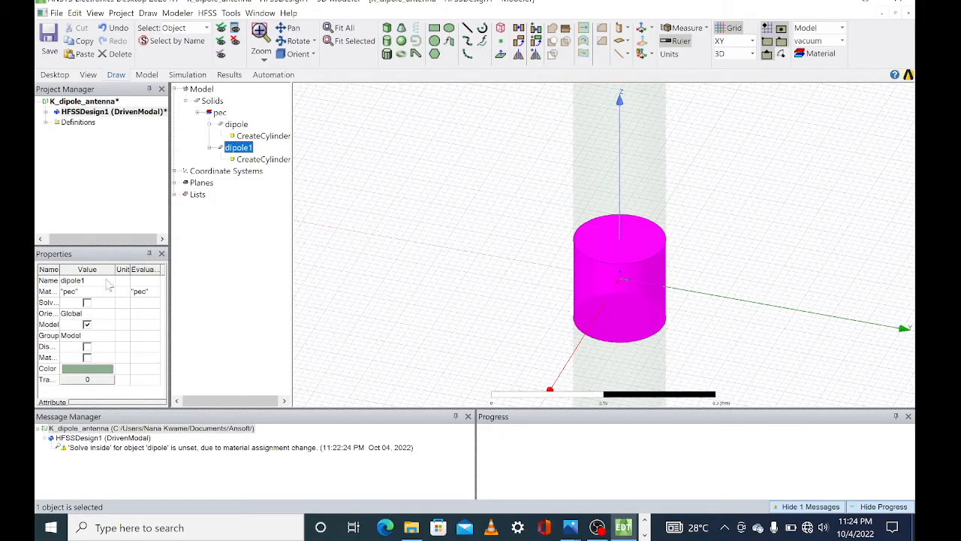
click(76, 280)
text(gap)
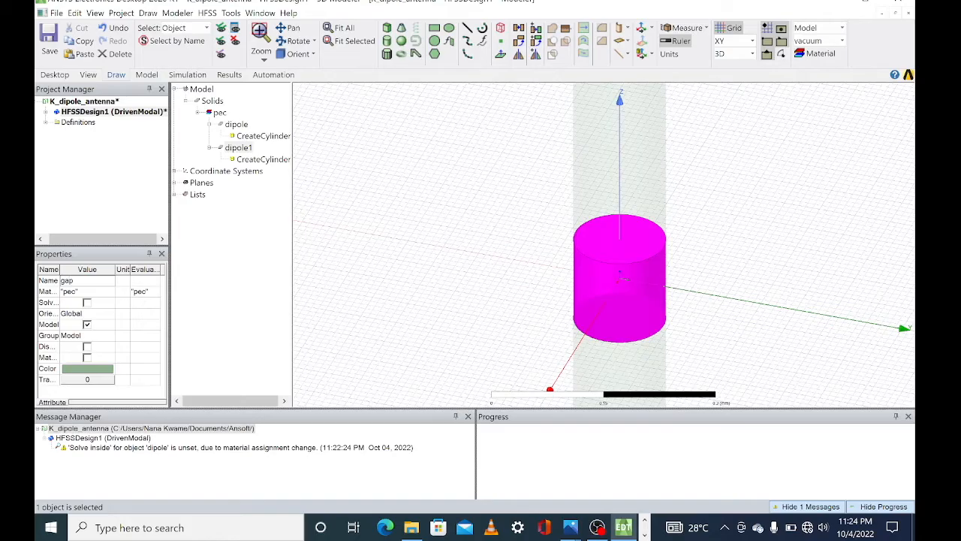
key(Return)
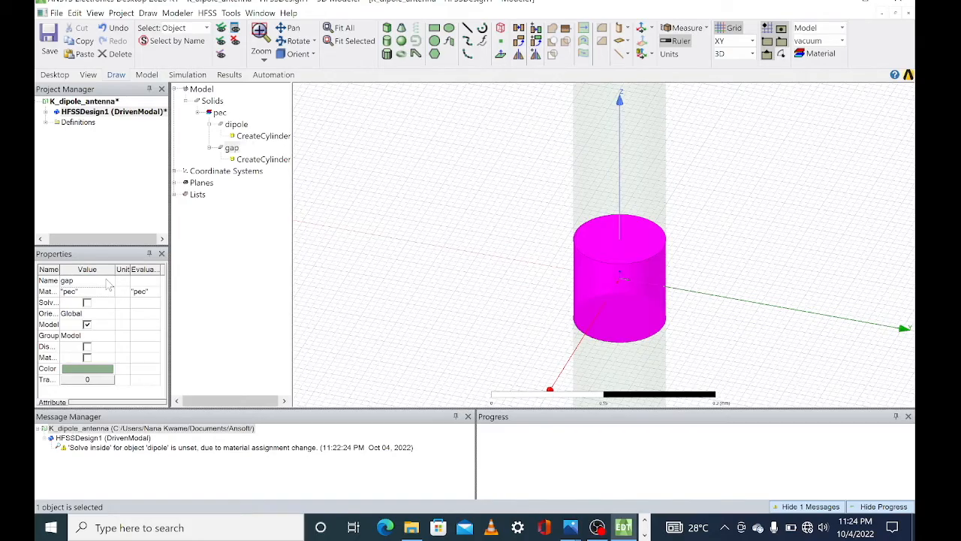
Change the material of the gap cylinder to vacuum
click(94, 293)
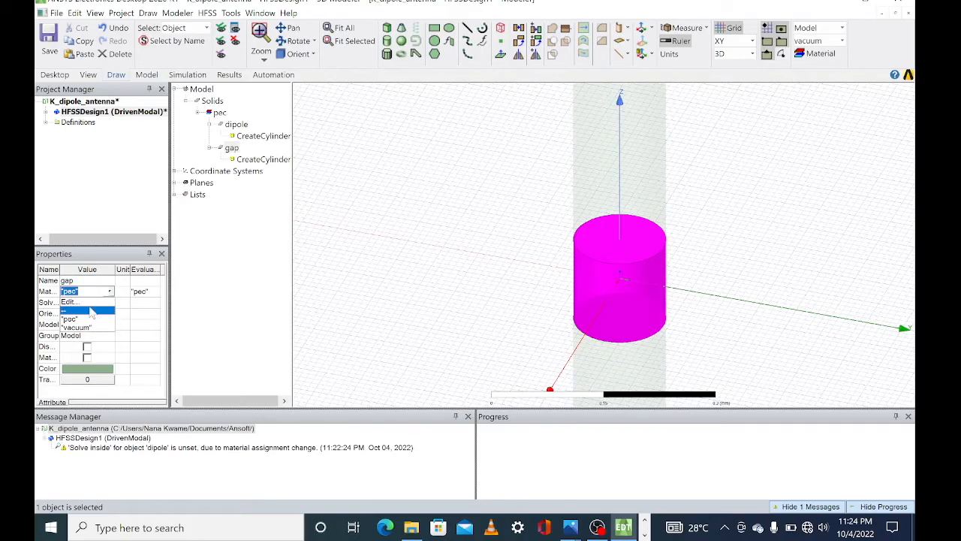
click(91, 328)
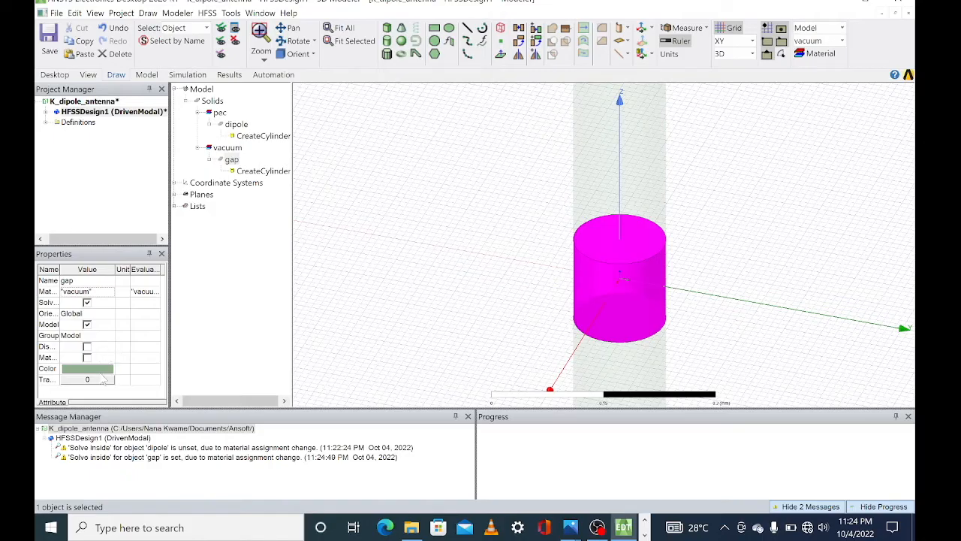
click(350, 266)
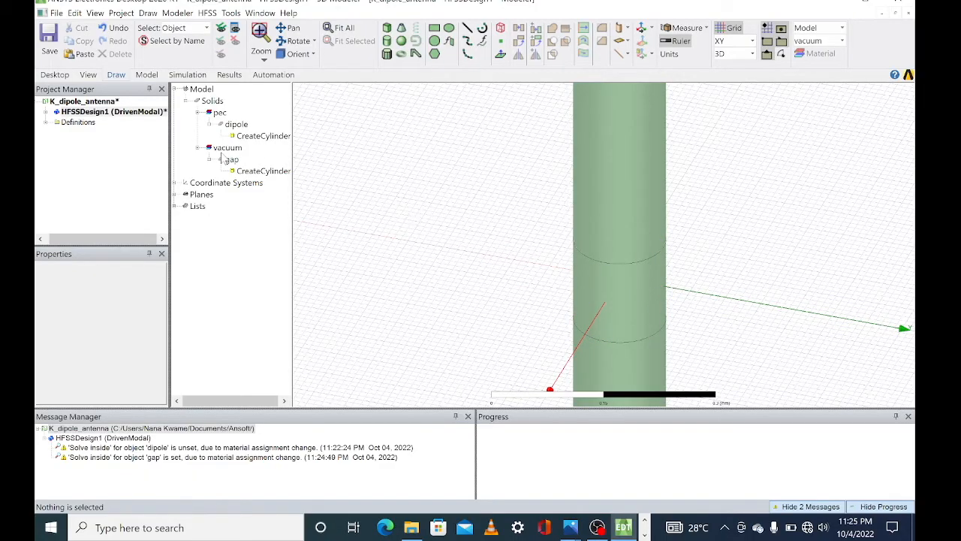
Subtract the gap cylinder from the dipole, cloning the tool object before the operation so the gap is kept
click(235, 124)
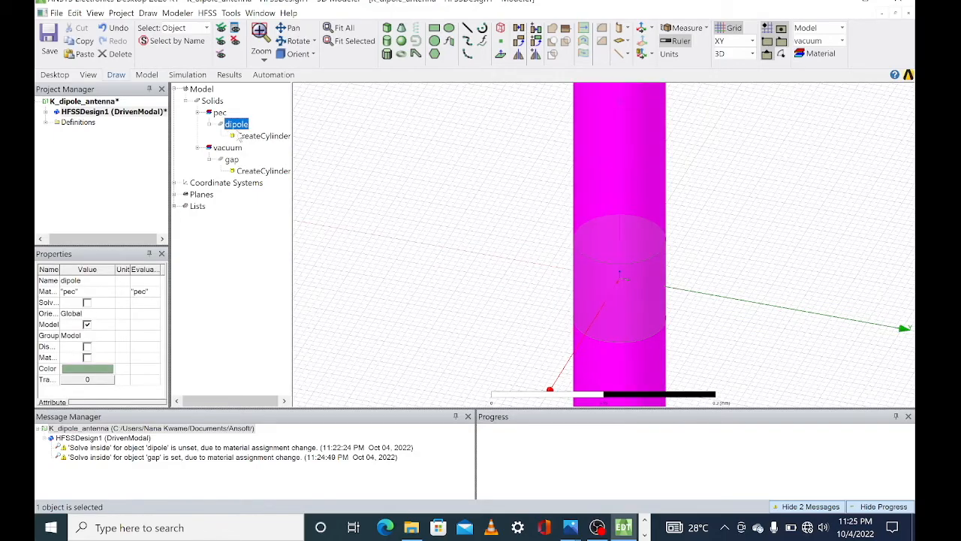
ctrl+click(231, 160)
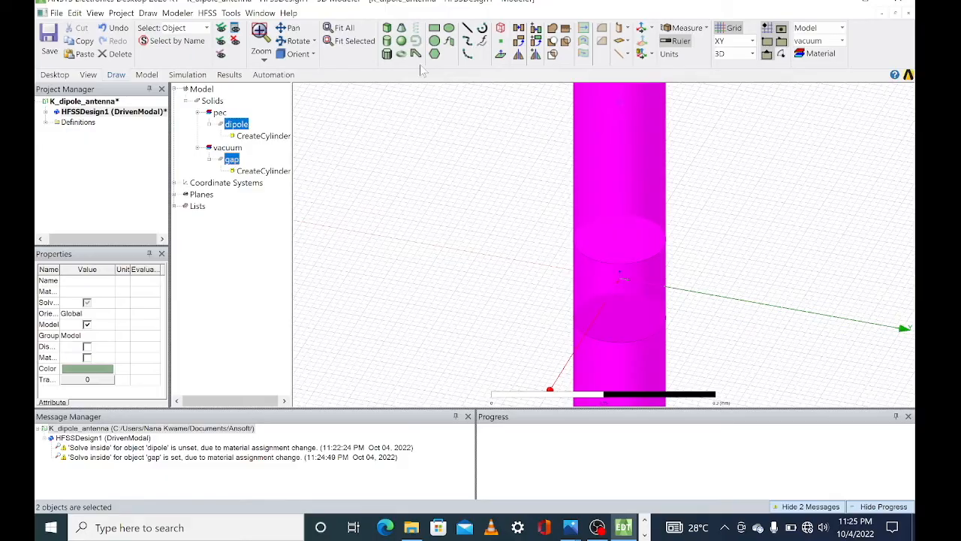
click(554, 53)
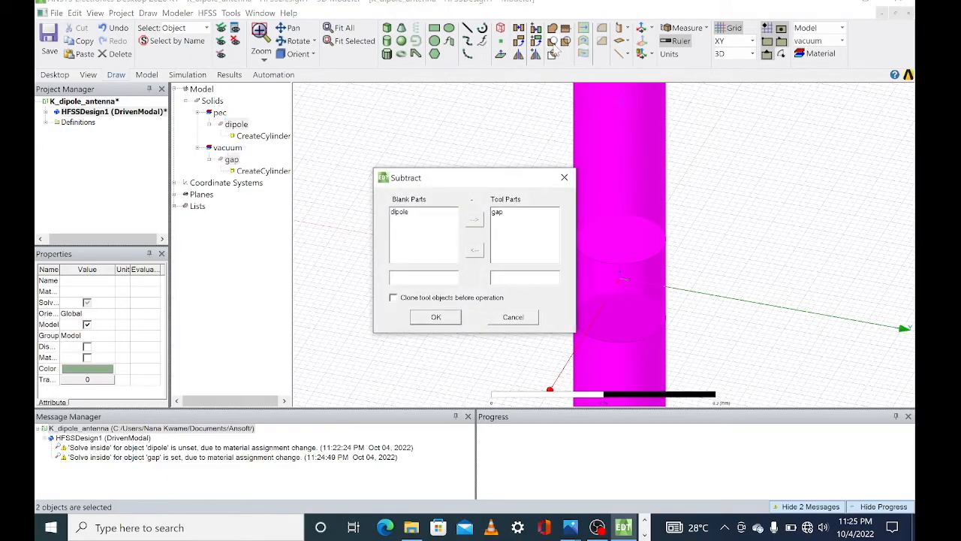
click(393, 298)
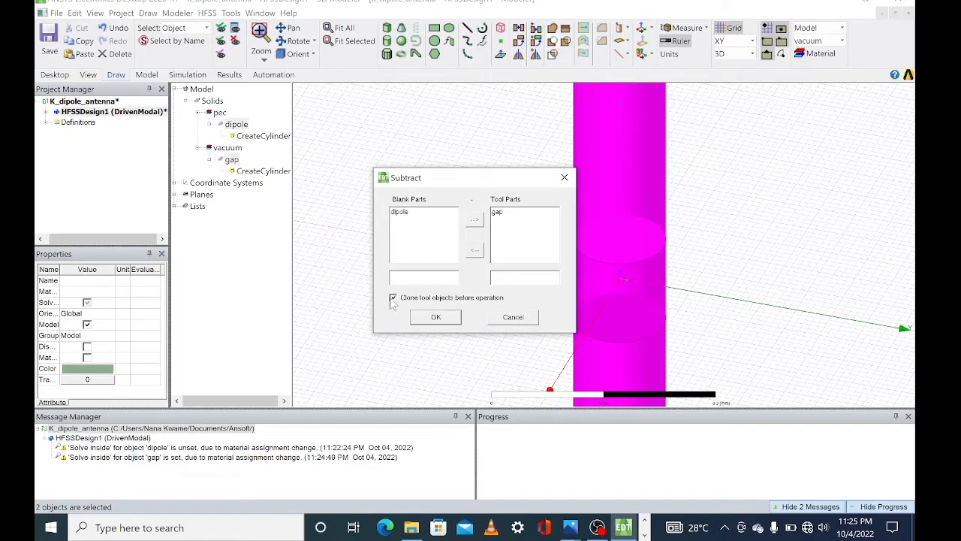
click(436, 317)
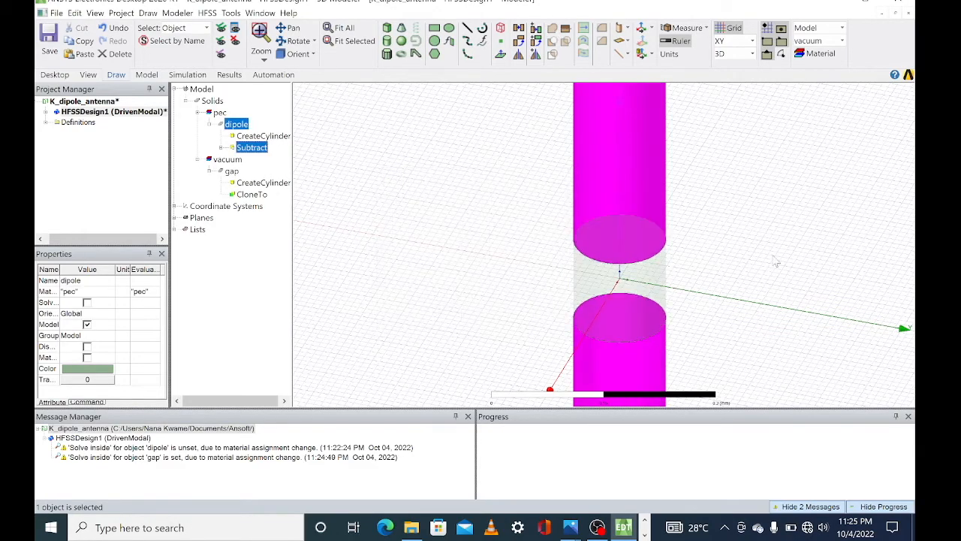
click(804, 194)
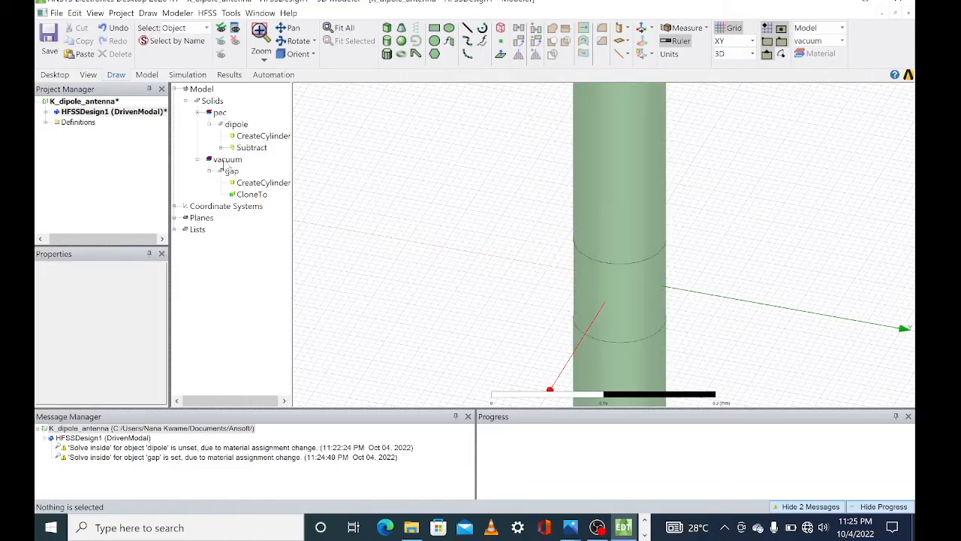
Set the gap cylinder's transparency to 0.83 and apply the change
double_click(233, 171)
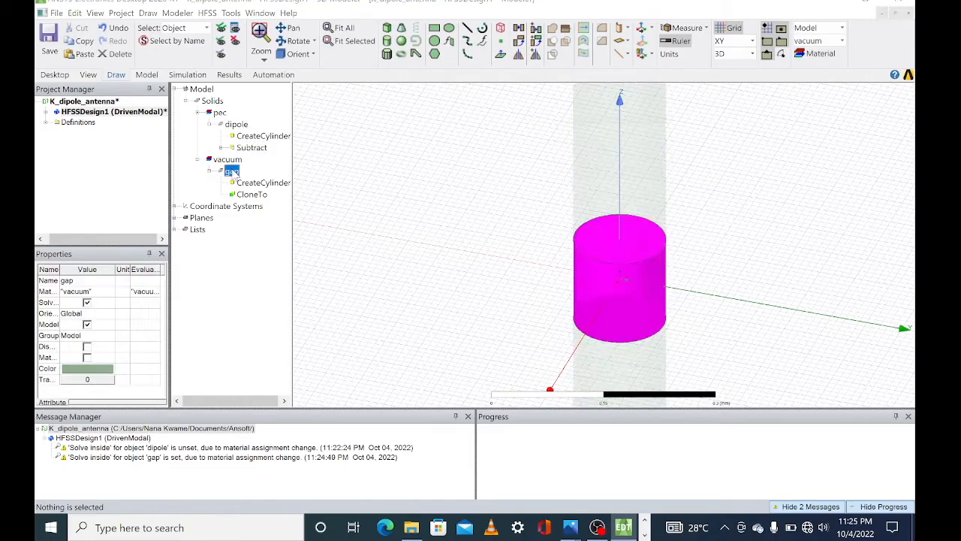
click(354, 283)
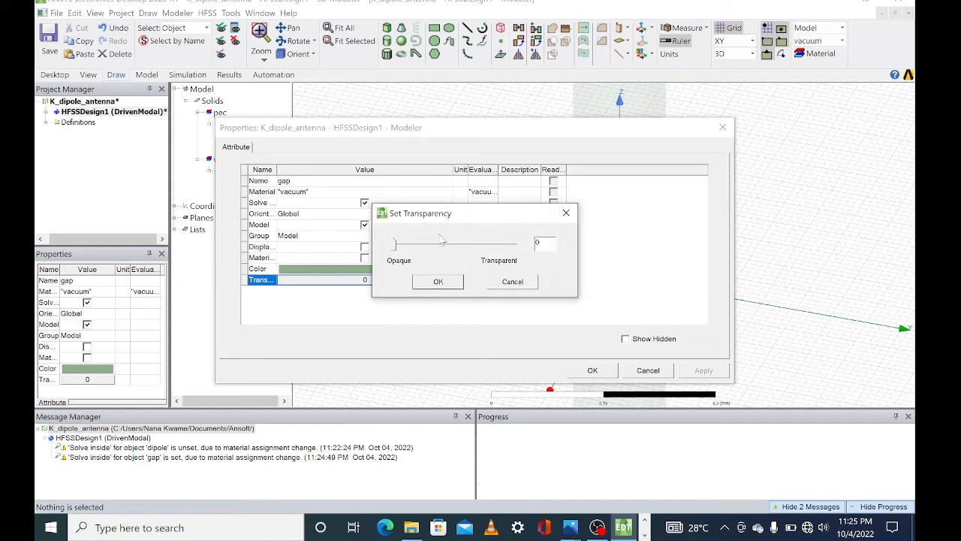
mouse_move(494, 264)
mouse_down()
mouse_move(518, 264)
mouse_move(500, 263)
mouse_up()
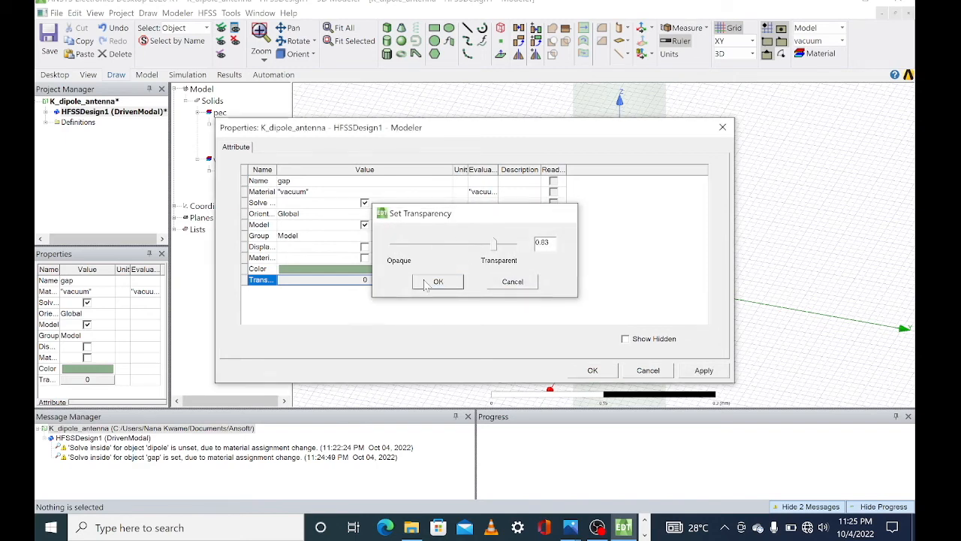
click(439, 282)
click(704, 371)
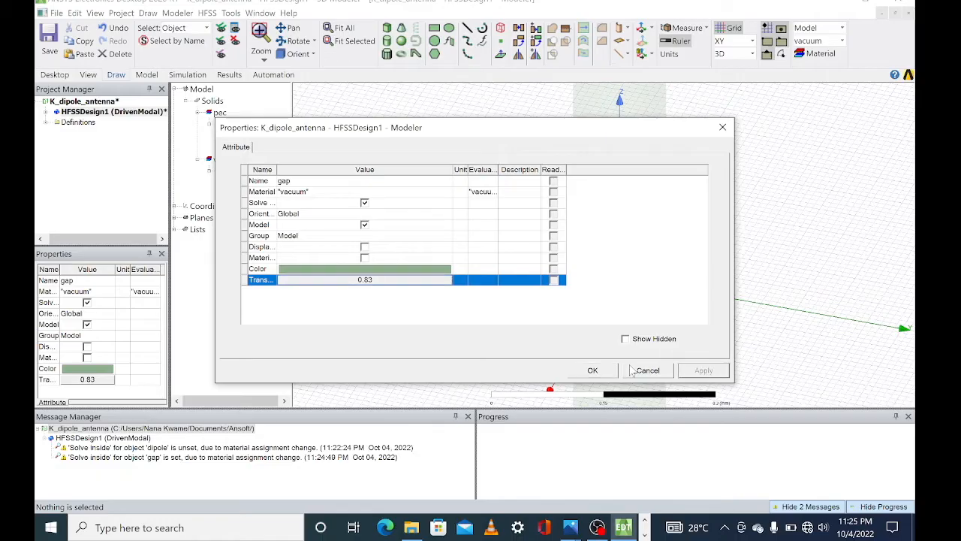
click(593, 370)
click(800, 219)
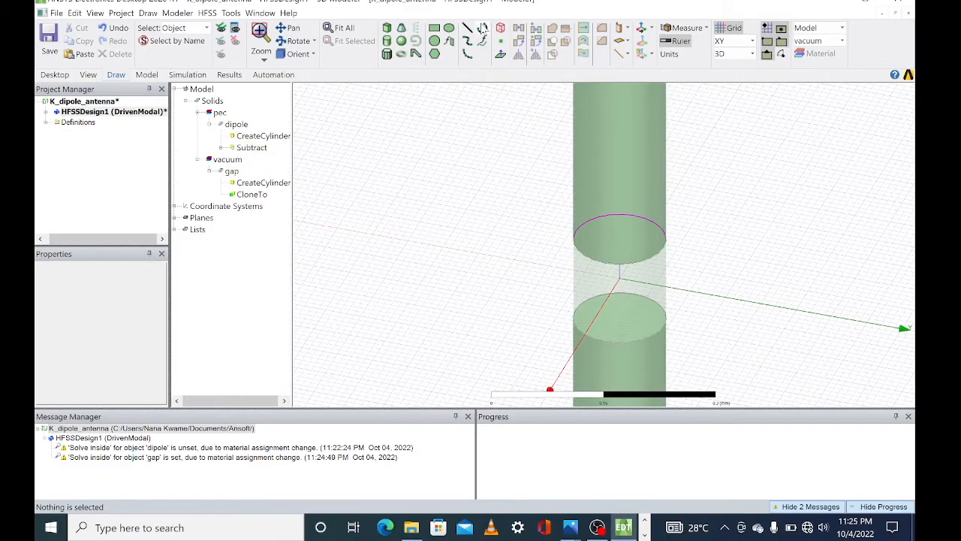
View the gap straight on along the X axis, facing the YZ plane, and enlarge the area around it
alt+drag(714, 222, 754, 211)
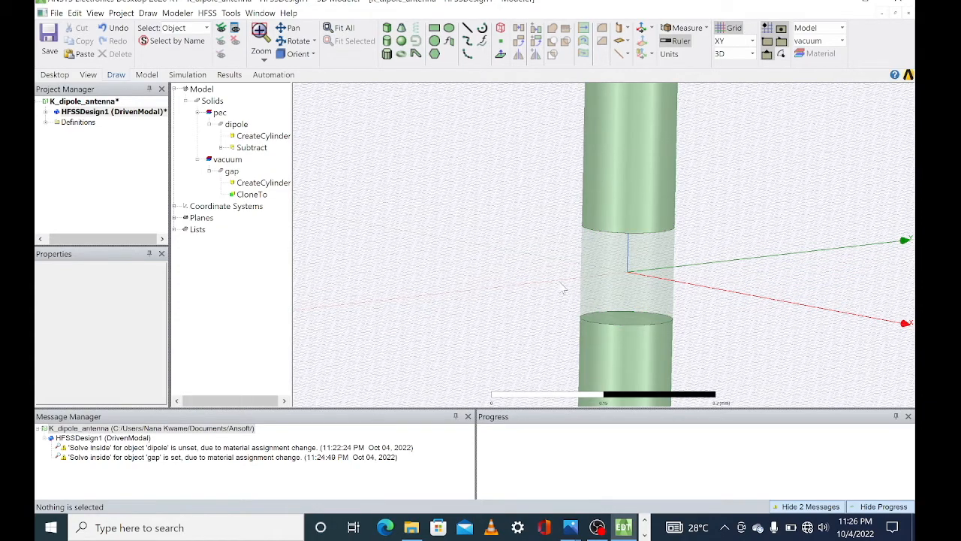
click(435, 28)
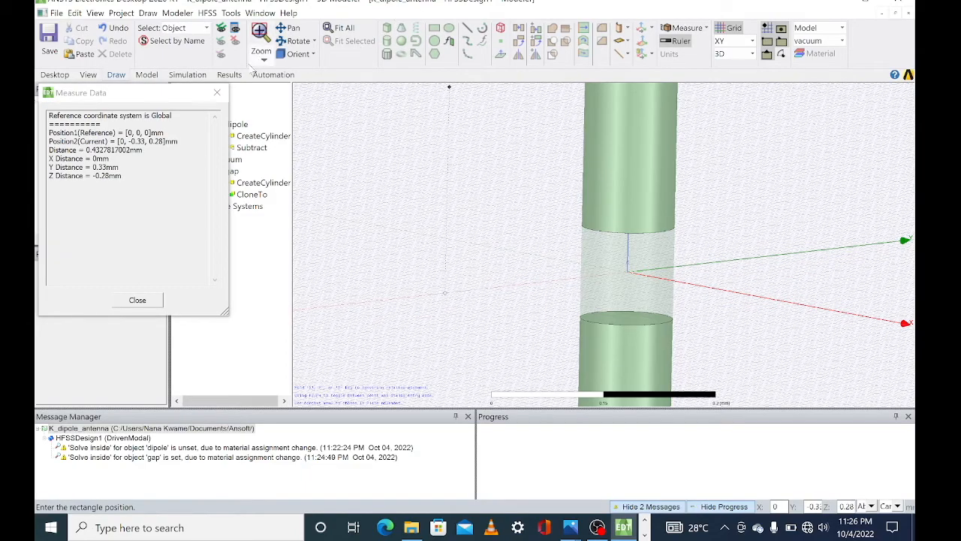
click(217, 93)
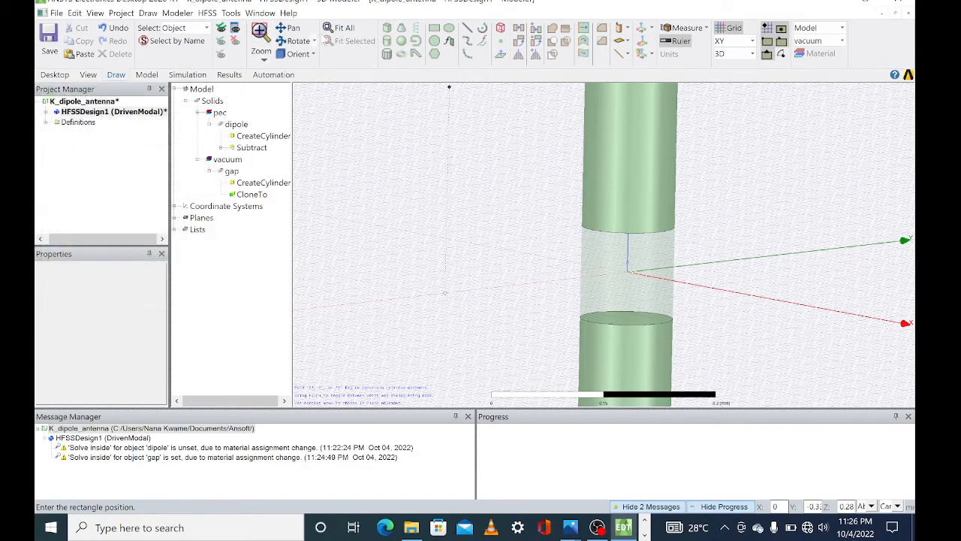
click(314, 41)
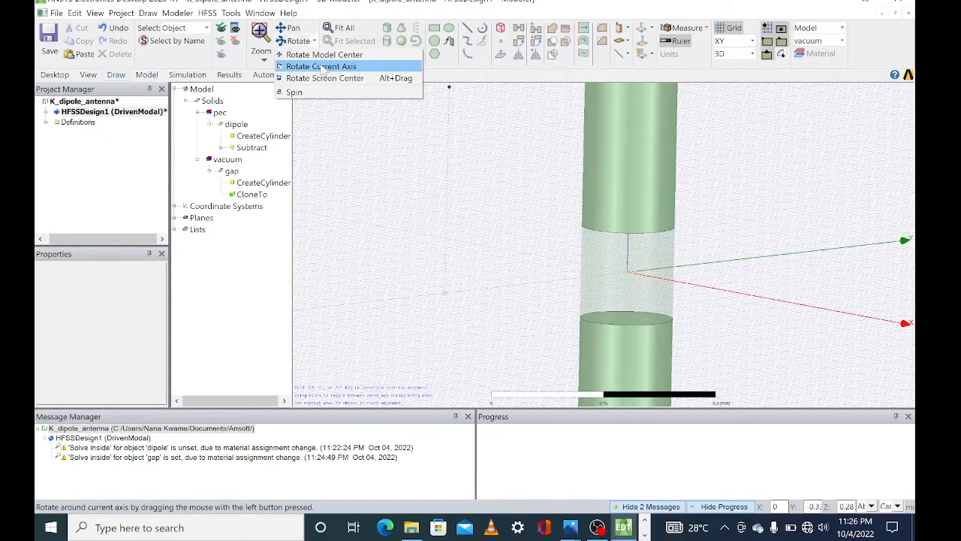
click(321, 66)
alt+double_click(726, 209)
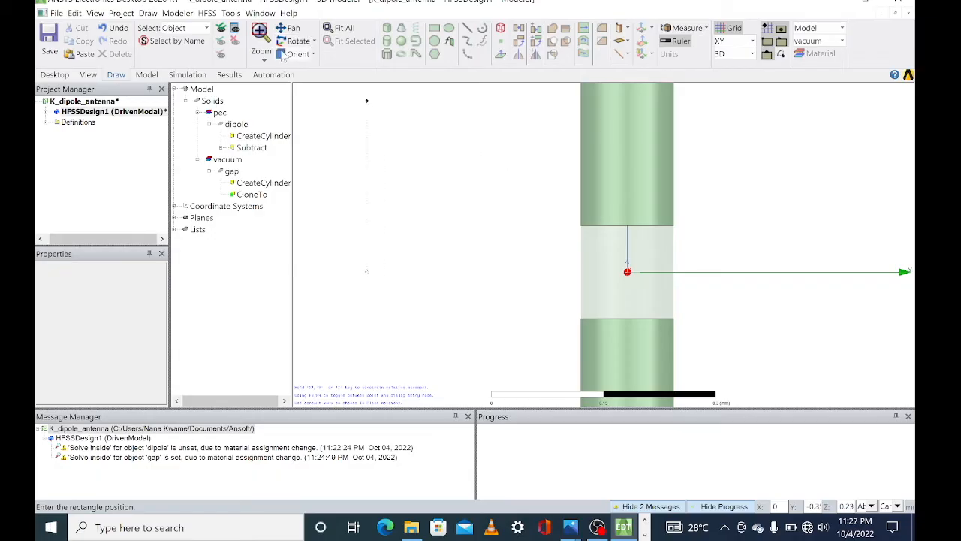
click(262, 34)
drag(446, 168, 851, 385)
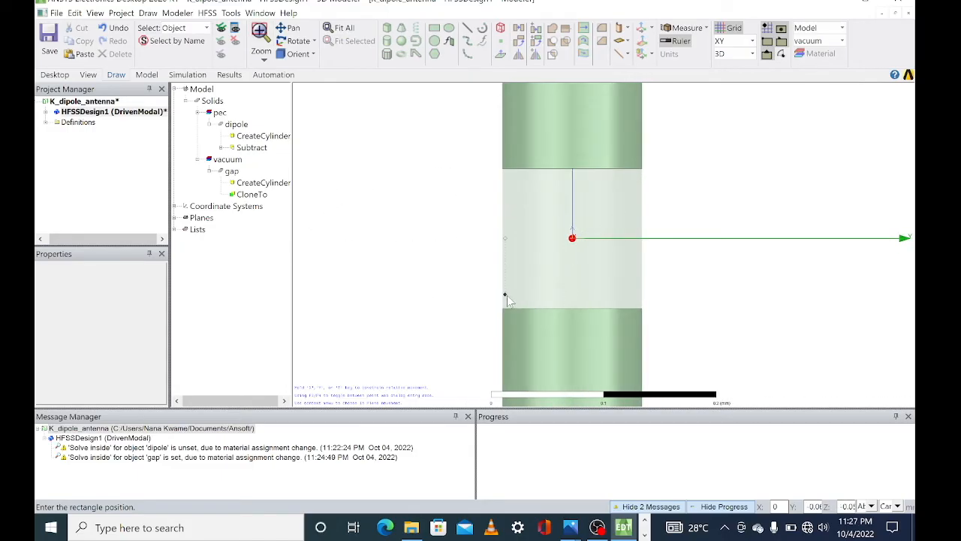
key(Escape)
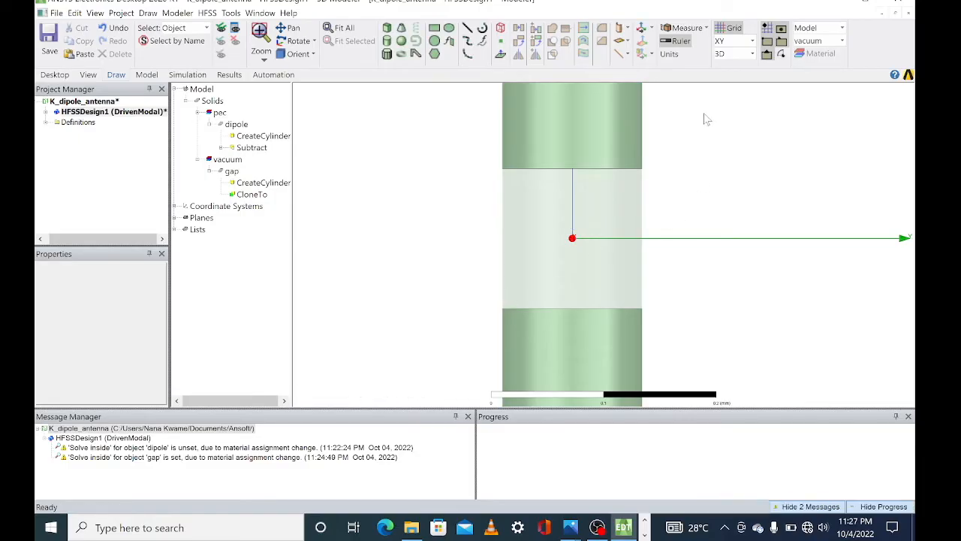
Draw a rectangle on the YZ plane from the gap's corner at 0, -0.0625, -0.0625 mm to its diagonally opposite corner
click(434, 29)
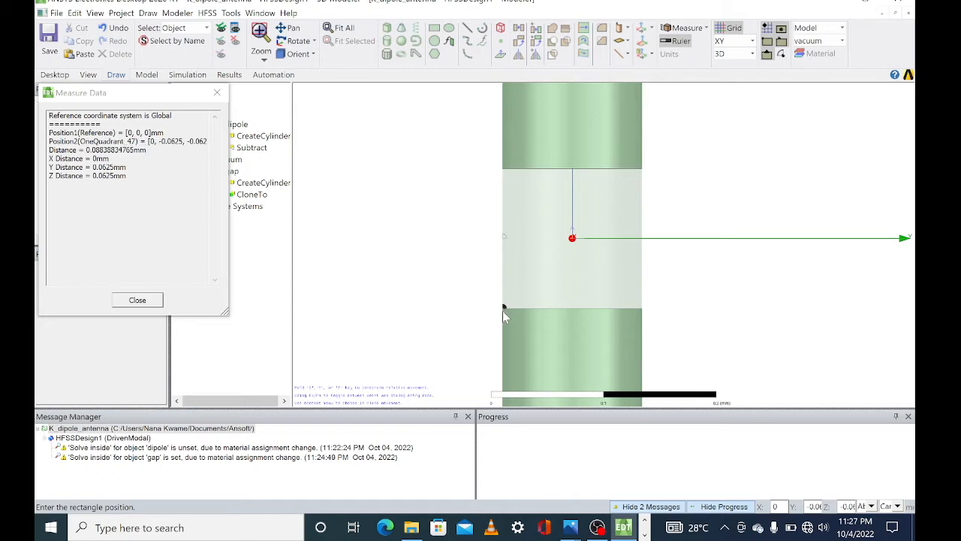
click(752, 40)
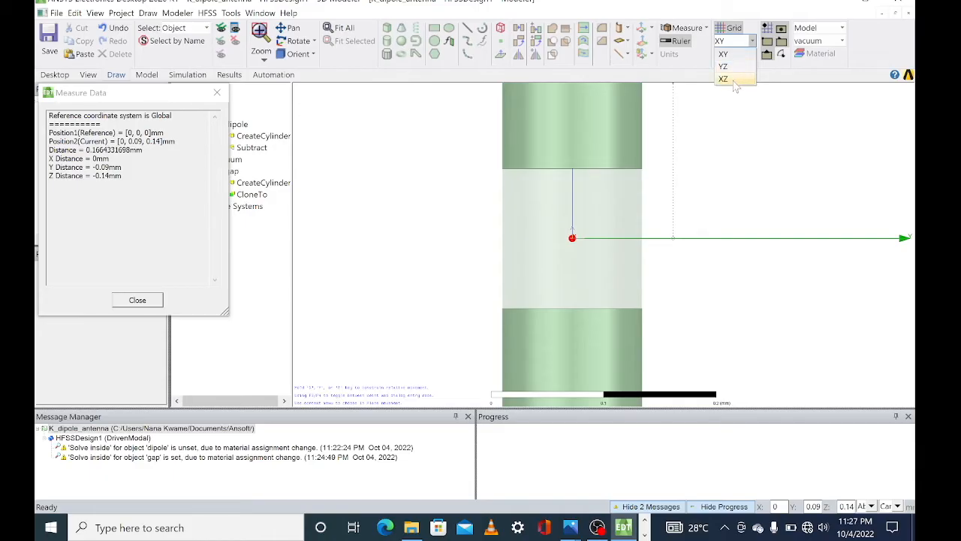
click(724, 79)
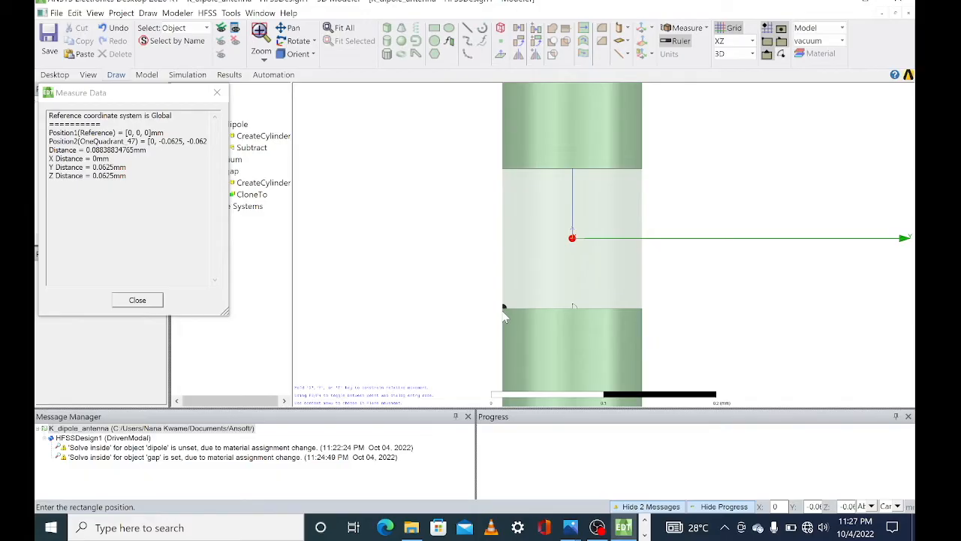
click(751, 41)
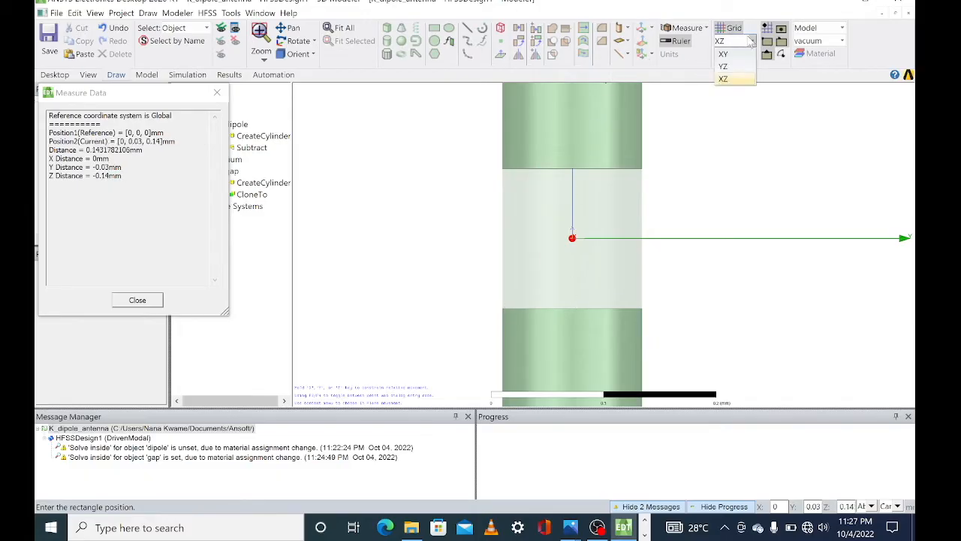
click(723, 66)
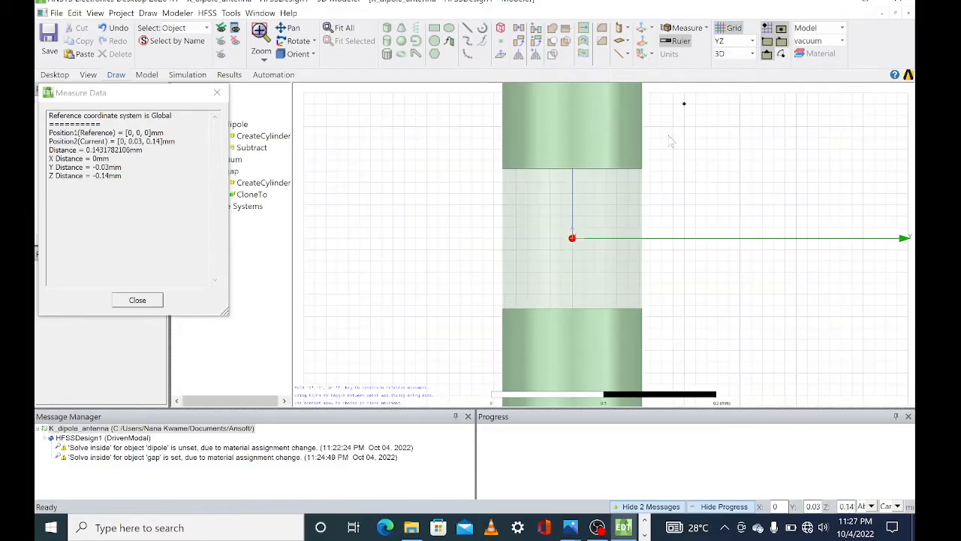
click(503, 308)
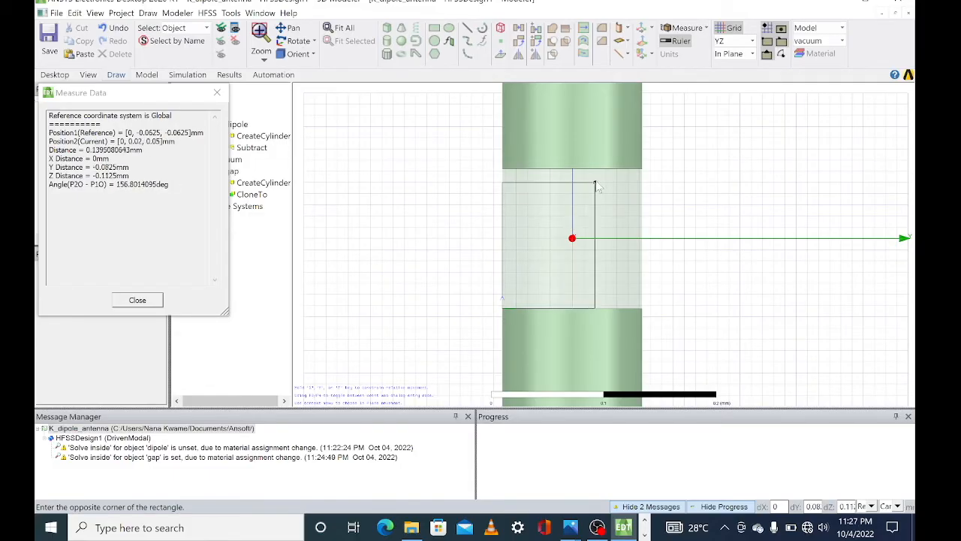
click(642, 168)
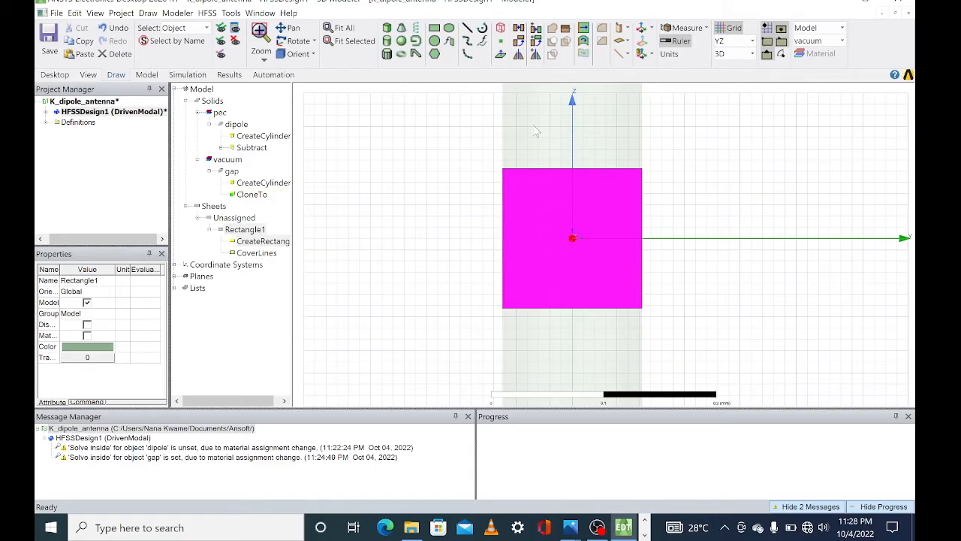
Delete the rectangle sheet drawn across the gap
right_click(545, 209)
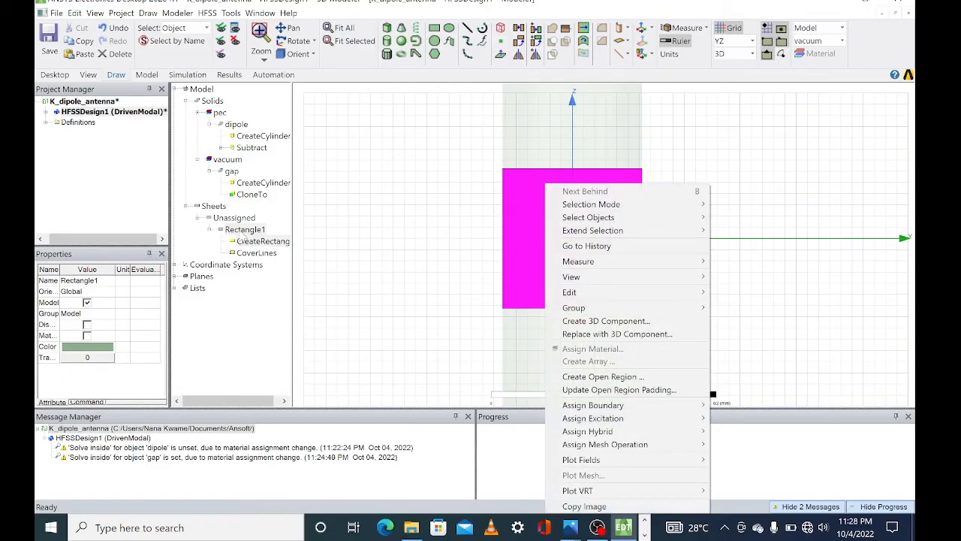
click(253, 230)
click(245, 229)
right_click(243, 229)
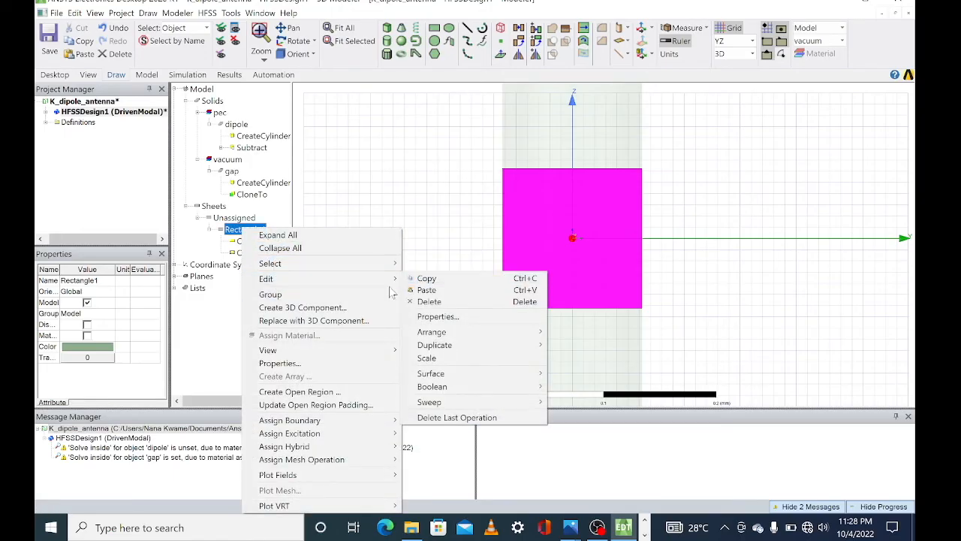
mouse_move(402, 280)
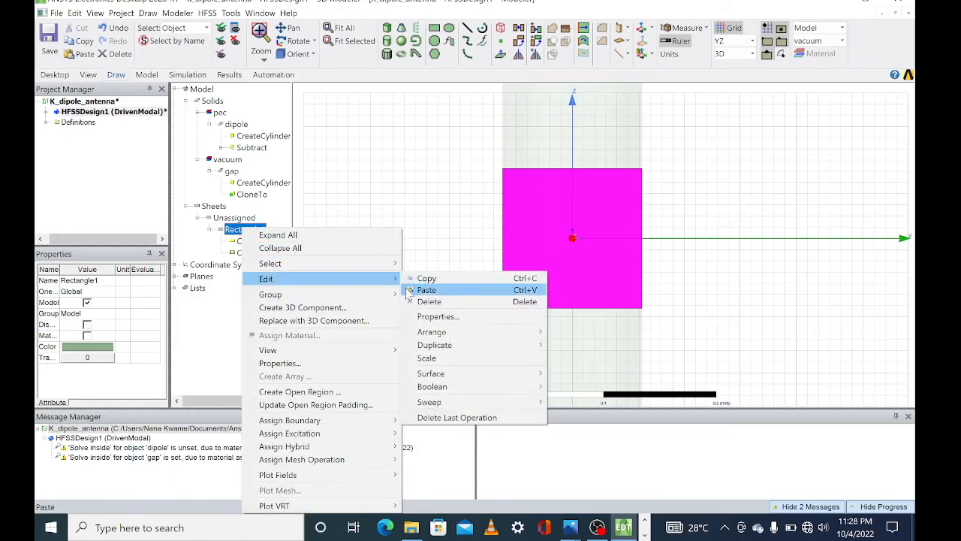
click(425, 302)
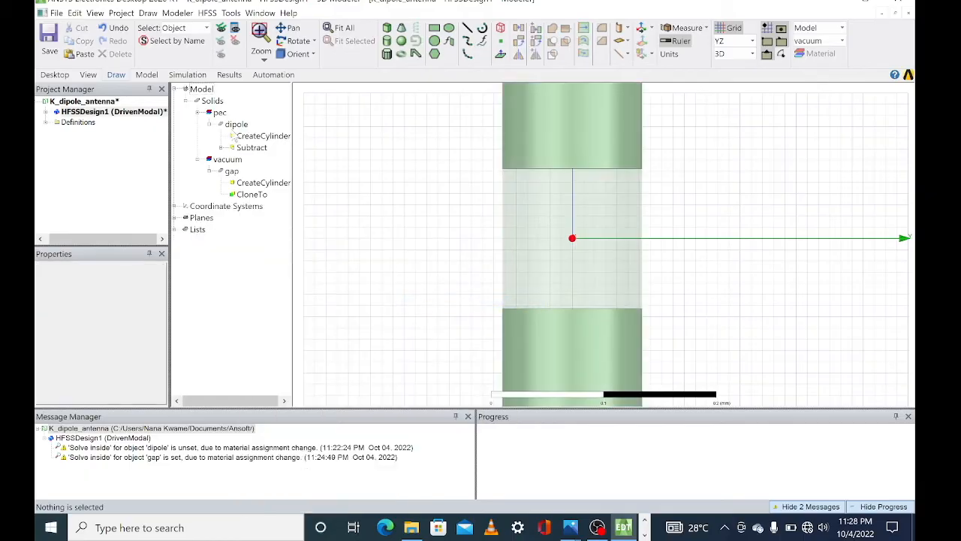
Section the gap cylinder with the YZ plane to create a sheet across it
click(231, 172)
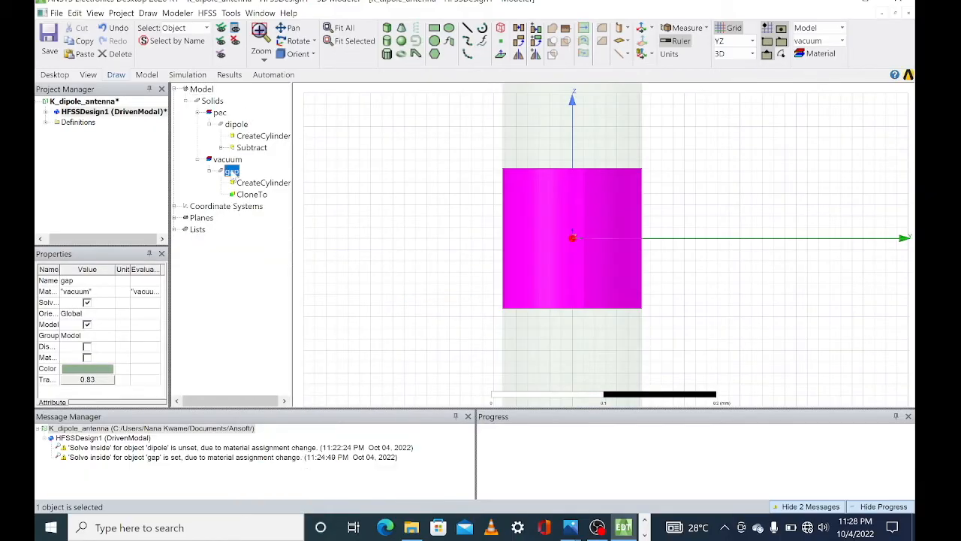
click(181, 14)
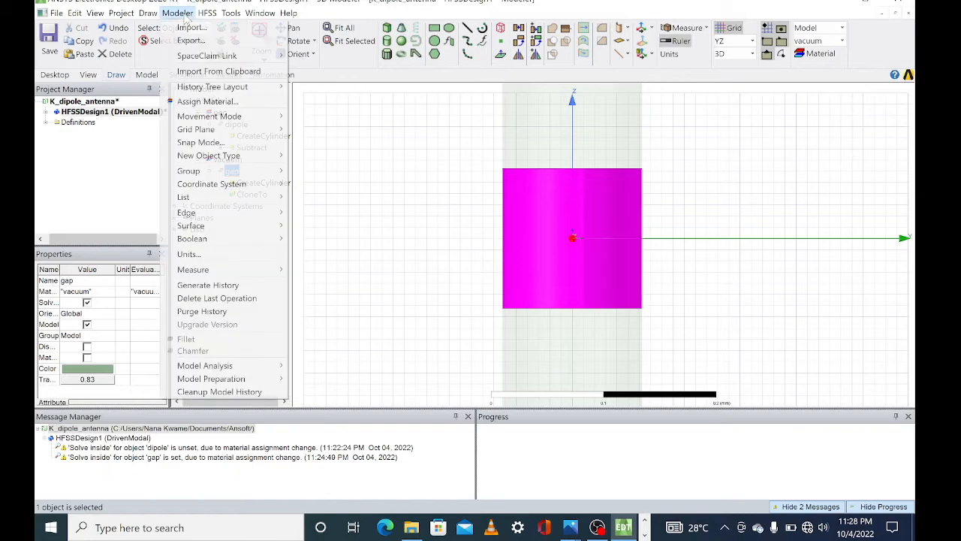
mouse_move(236, 226)
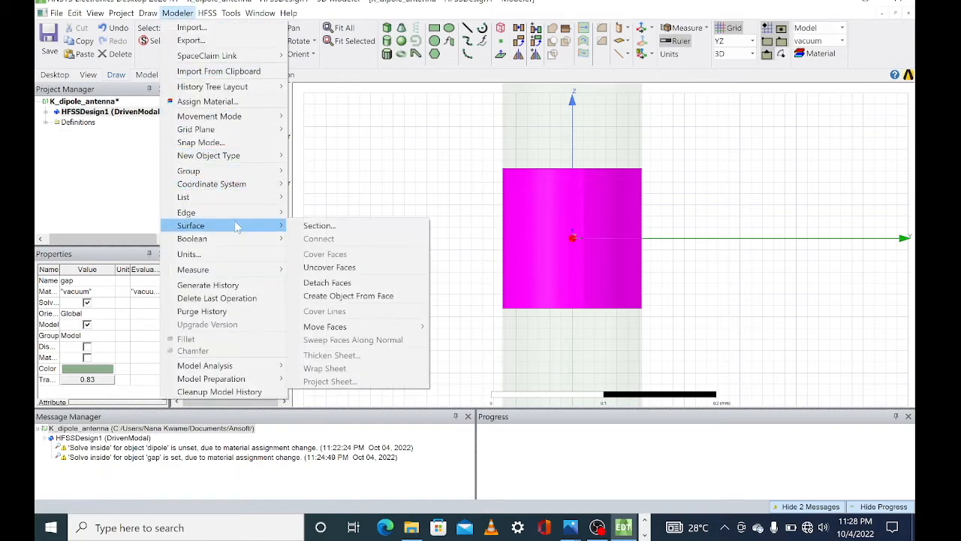
click(327, 227)
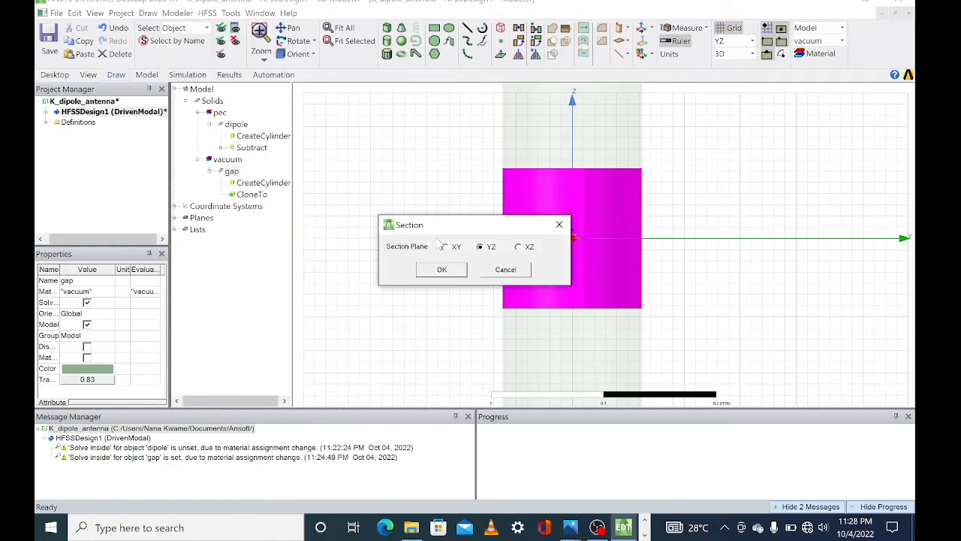
click(450, 275)
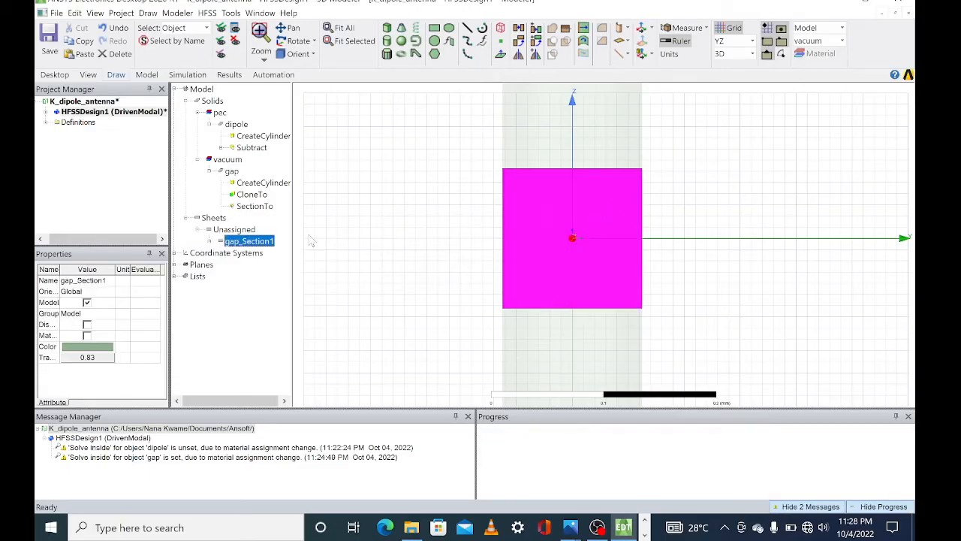
Rename the section sheet as port
click(109, 280)
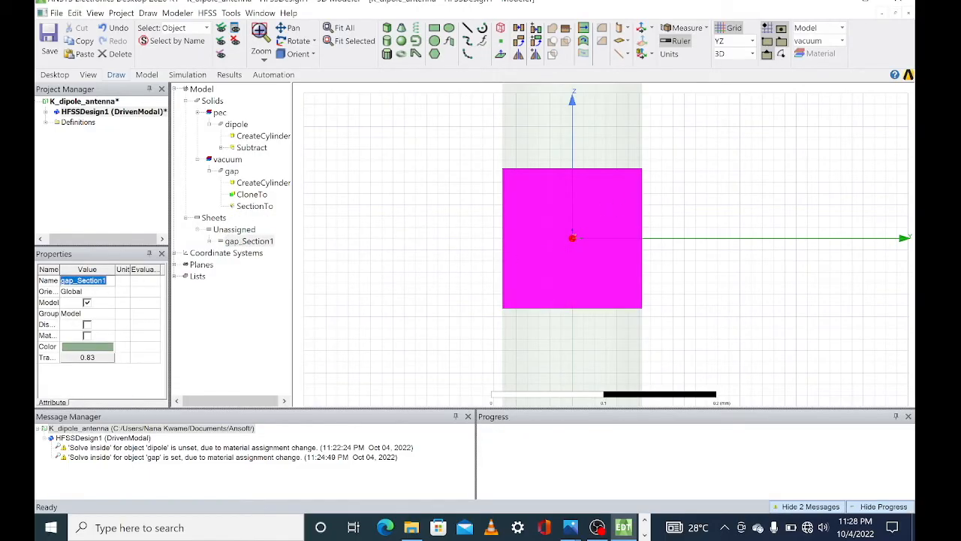
text(port)
key(Return)
Begin assigning a lumped port excitation to the port sheet, accepting the name 1 and a full port impedance of 50 ohm
right_click(230, 241)
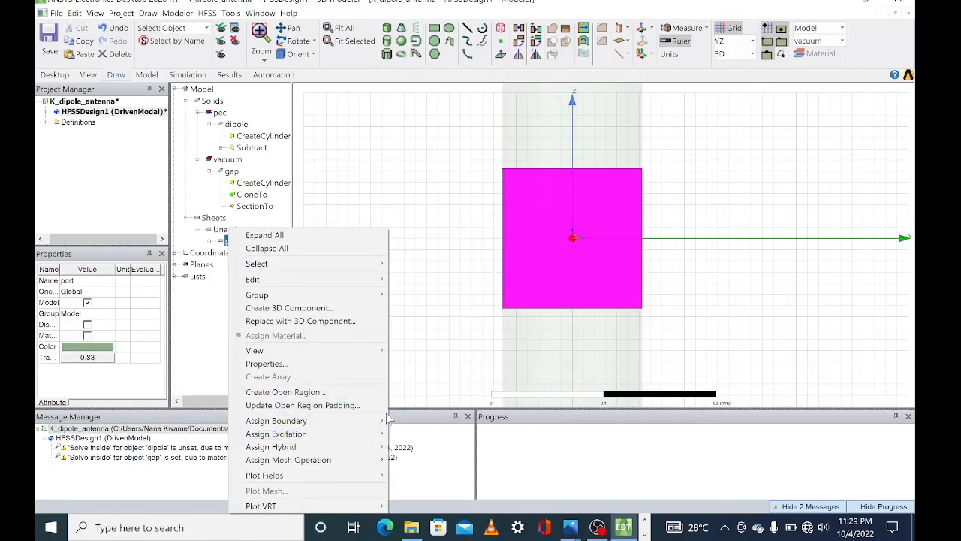
mouse_move(379, 435)
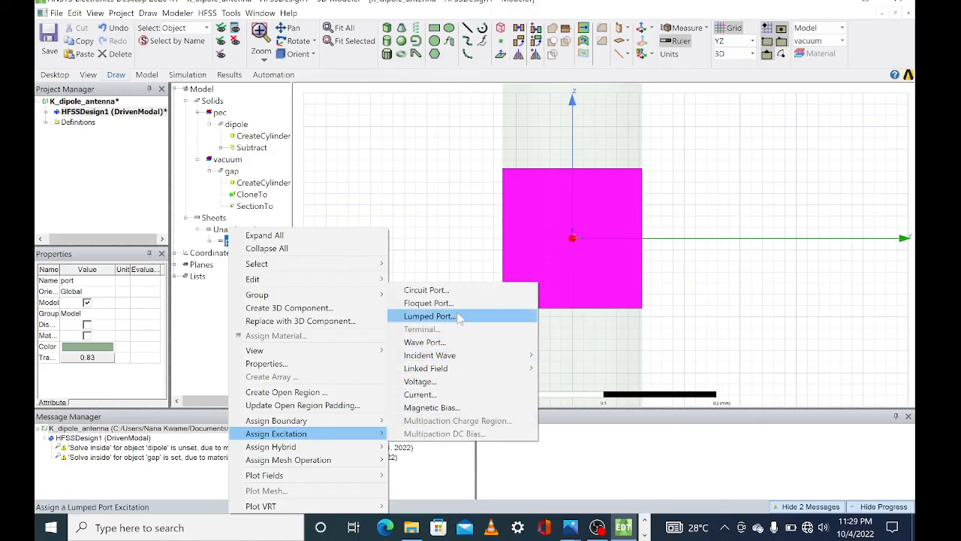
click(458, 316)
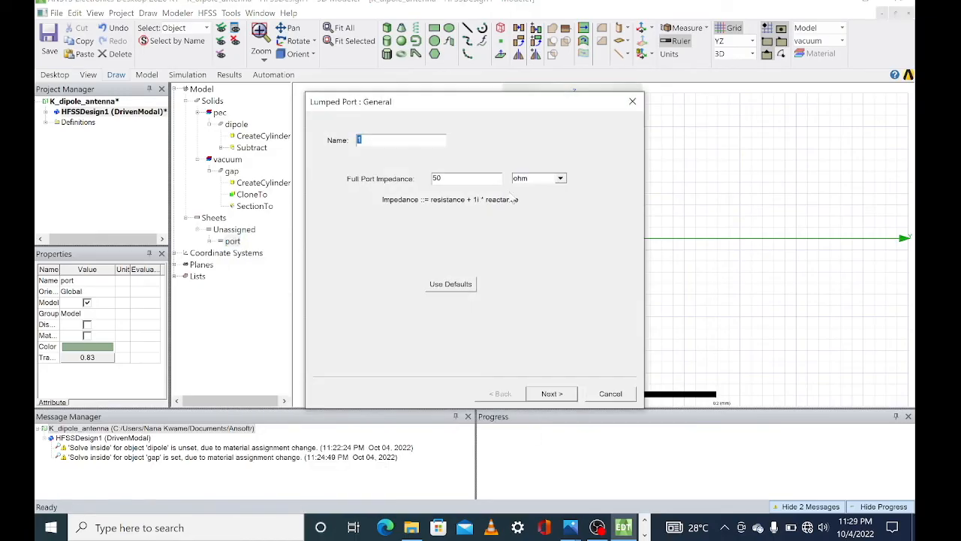
click(554, 397)
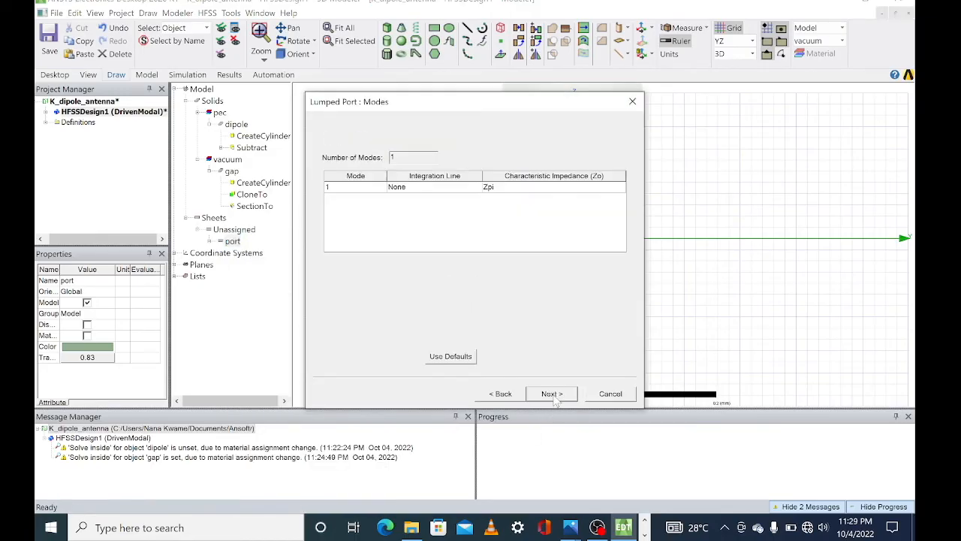
Define the port's integration line from its lower edge centre at 0, 0, -0.0625 mm to its upper edge centre, and finish with modes renormalized to 50 ohm
click(459, 188)
click(442, 207)
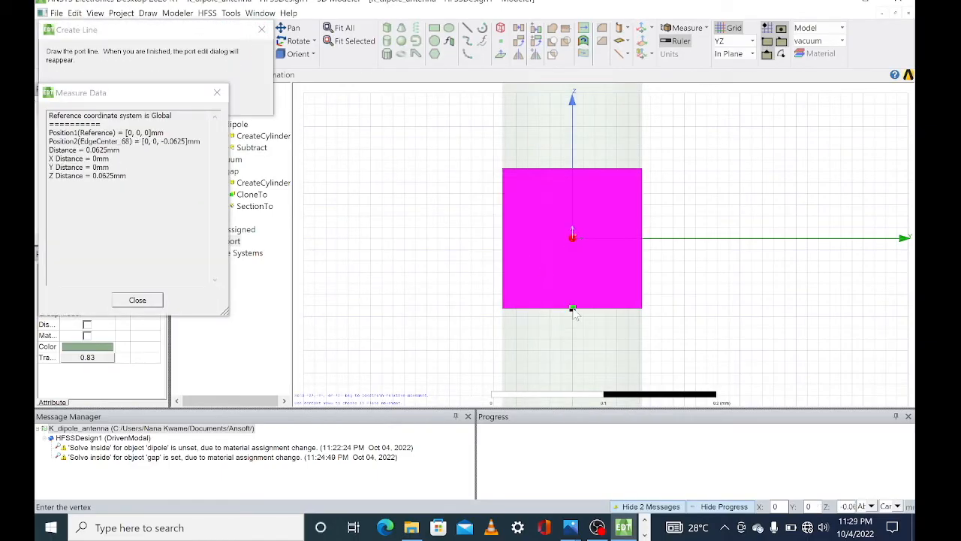
click(572, 308)
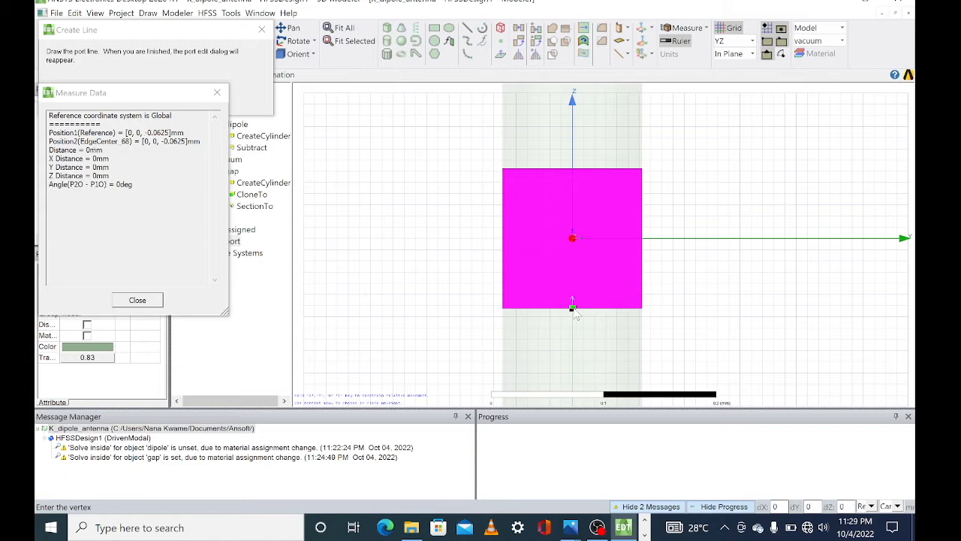
click(572, 170)
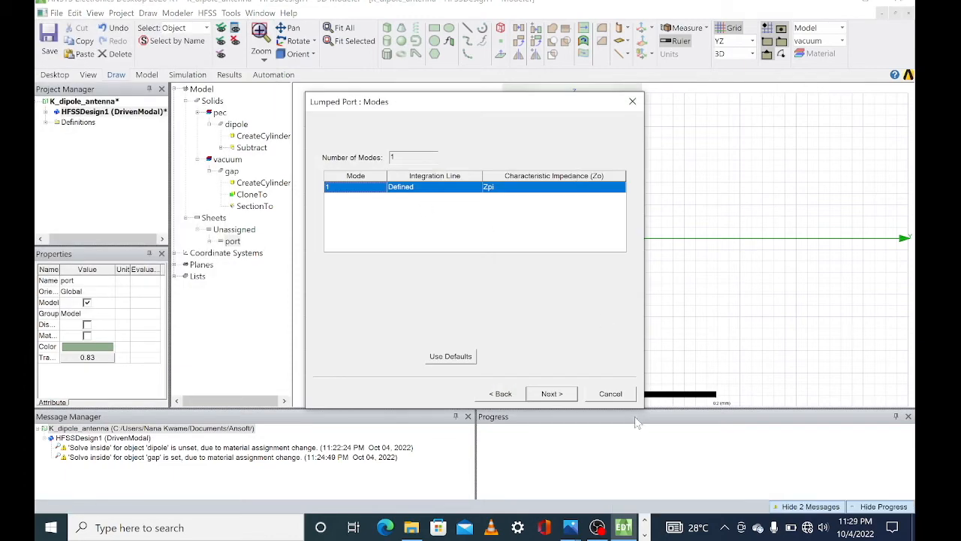
click(573, 397)
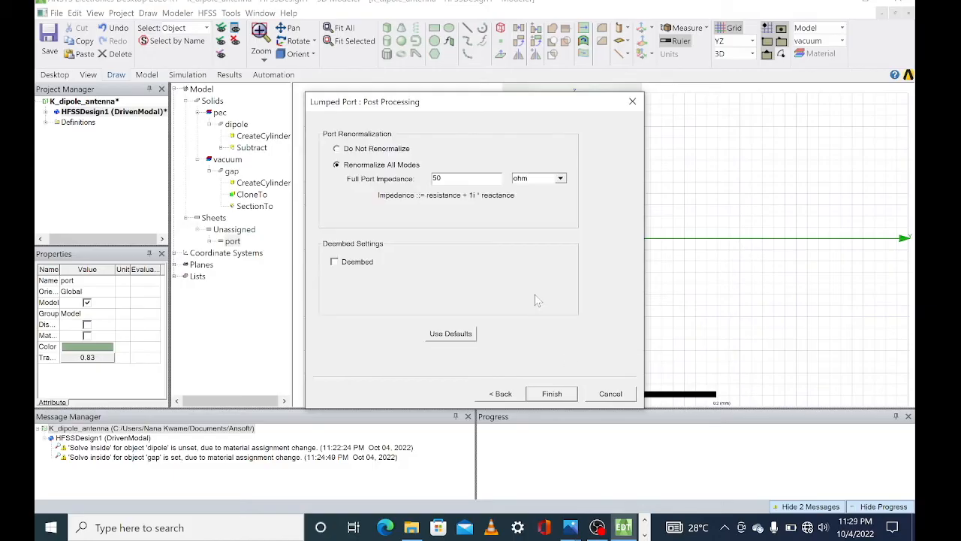
click(552, 393)
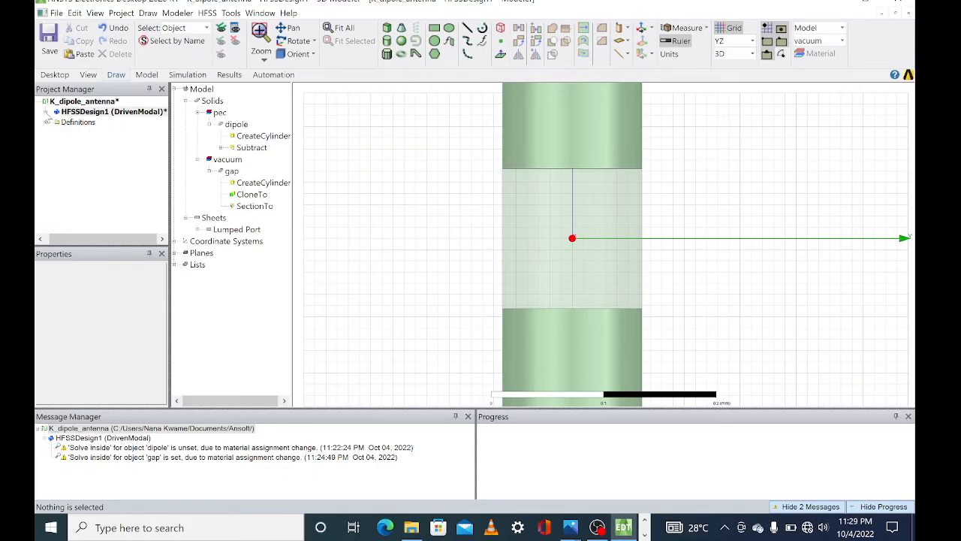
Inspect the lumped port excitation under the HFSS design to check its placement and integration line
double_click(51, 111)
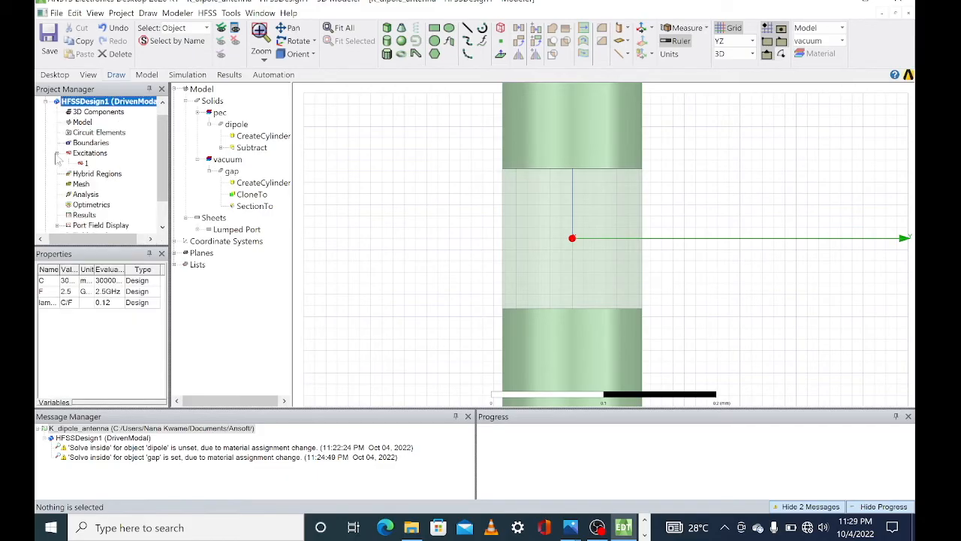
click(81, 163)
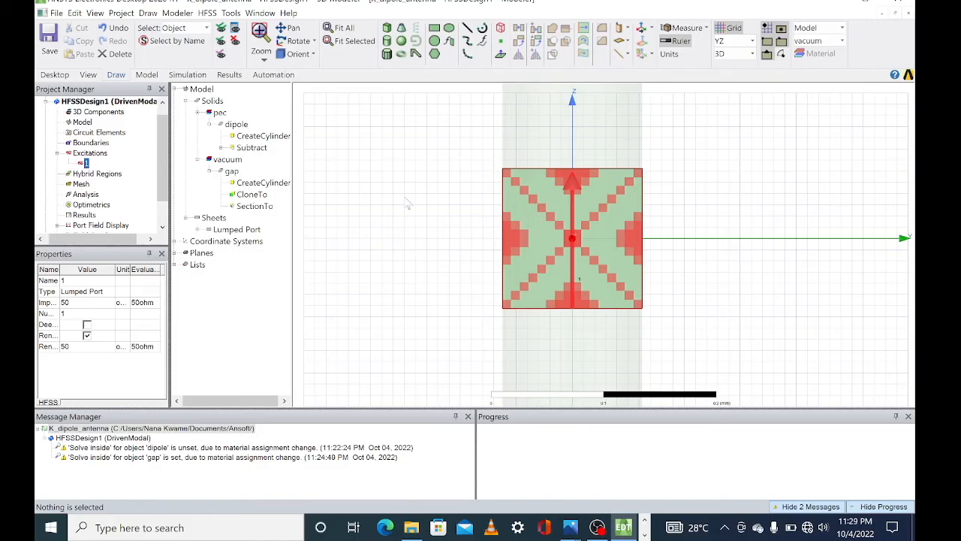
click(337, 206)
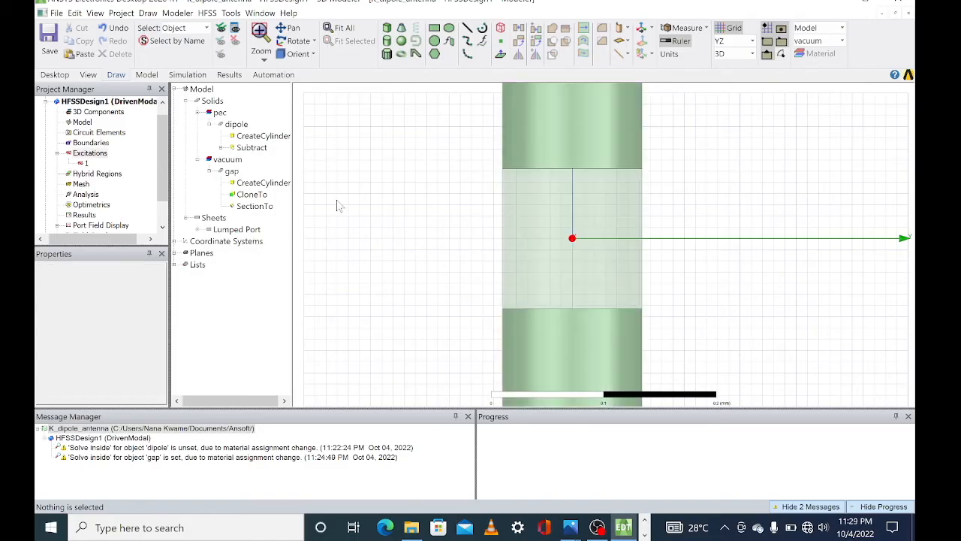
Set the drawing plane to XY
scroll(396, 185, down, 6)
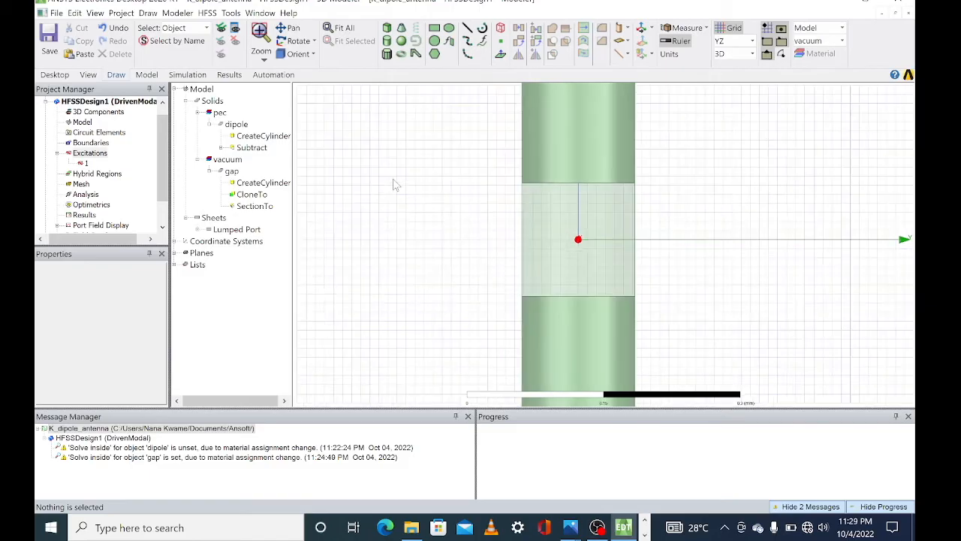
scroll(395, 185, down, 5)
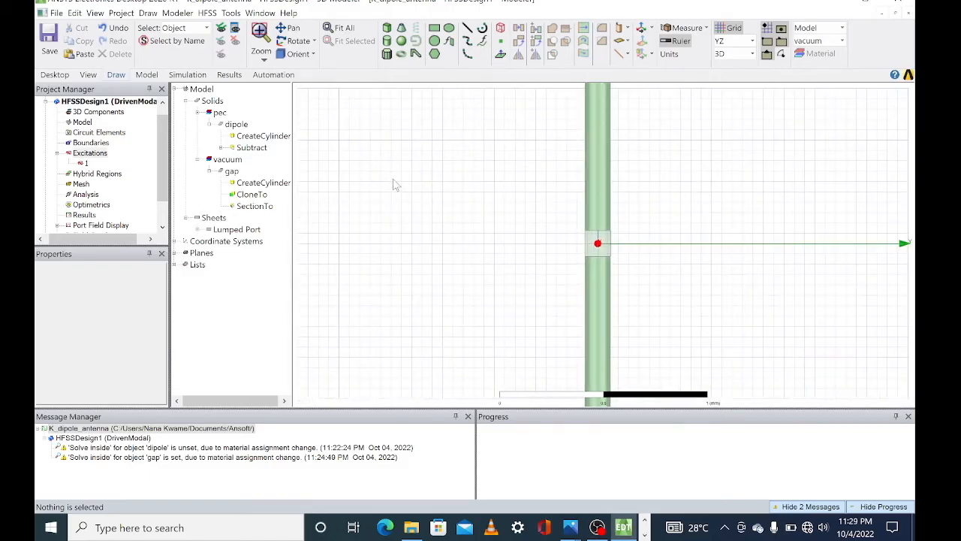
scroll(396, 185, down, 5)
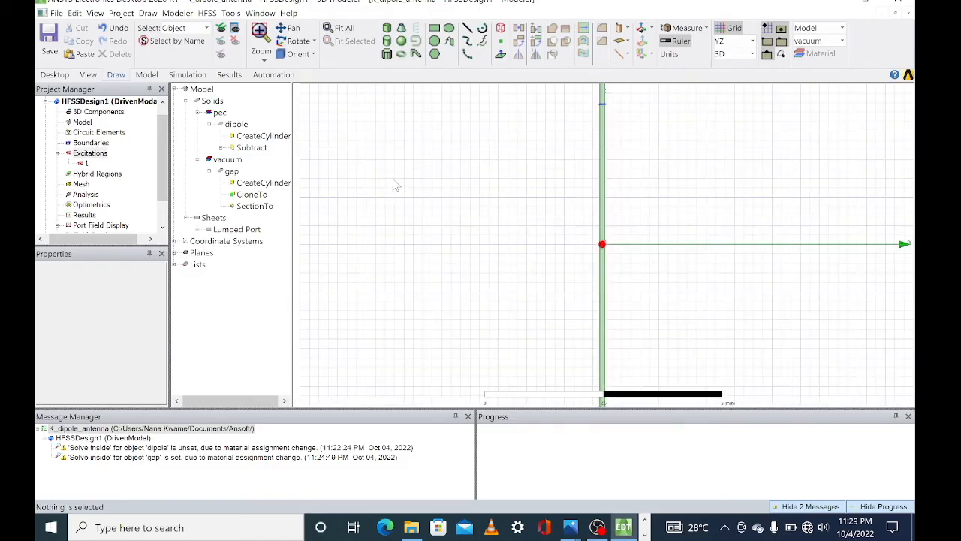
scroll(396, 185, down, 3)
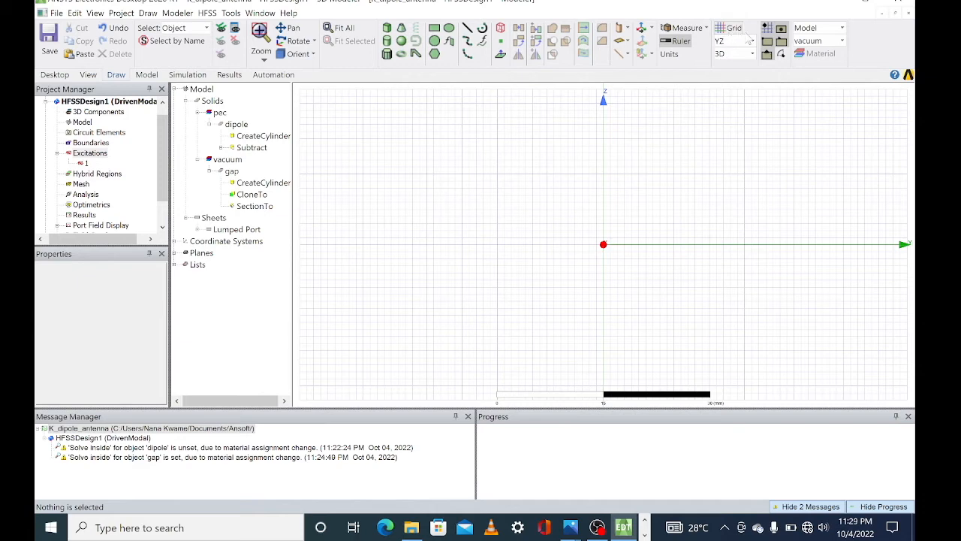
click(752, 40)
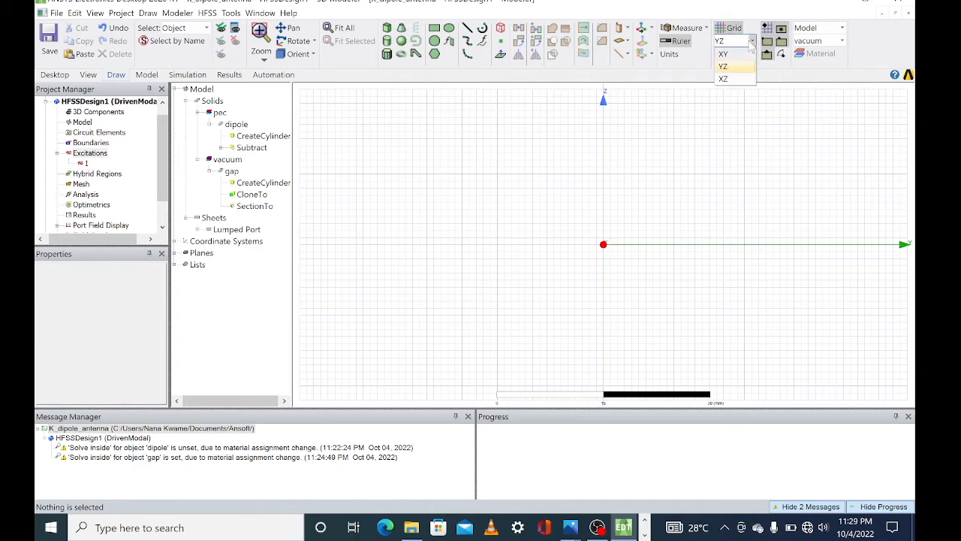
click(732, 54)
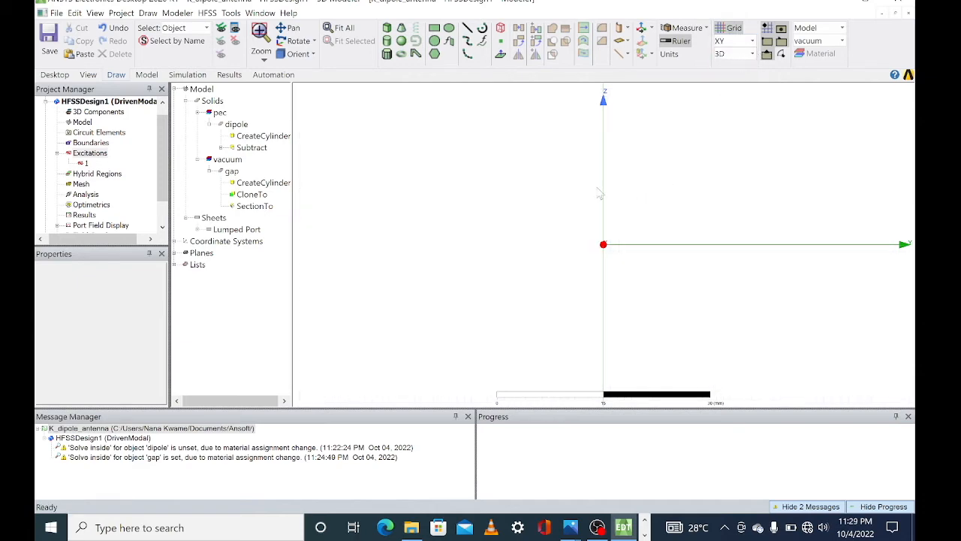
click(692, 189)
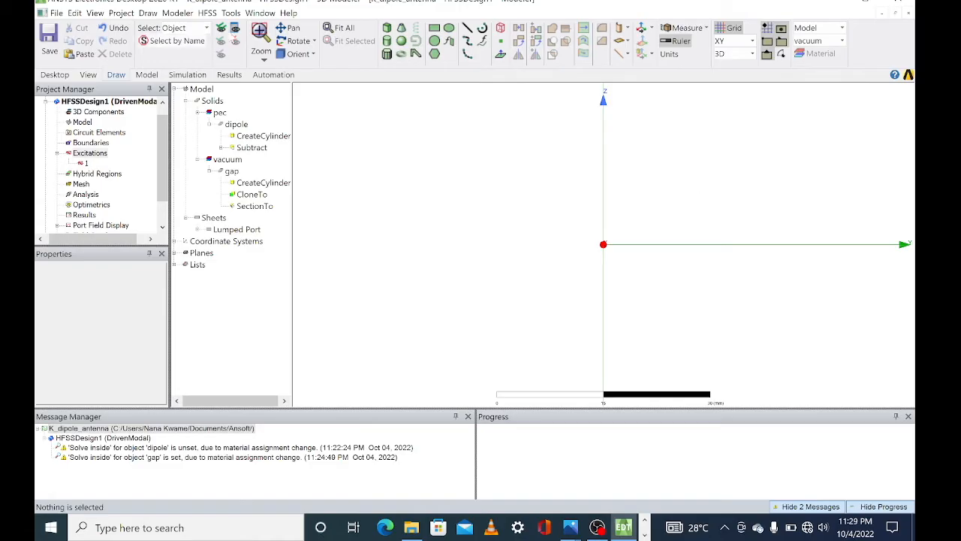
Rotate the model to an oblique 3D view that shows the whole dipole along the Z axis
click(314, 41)
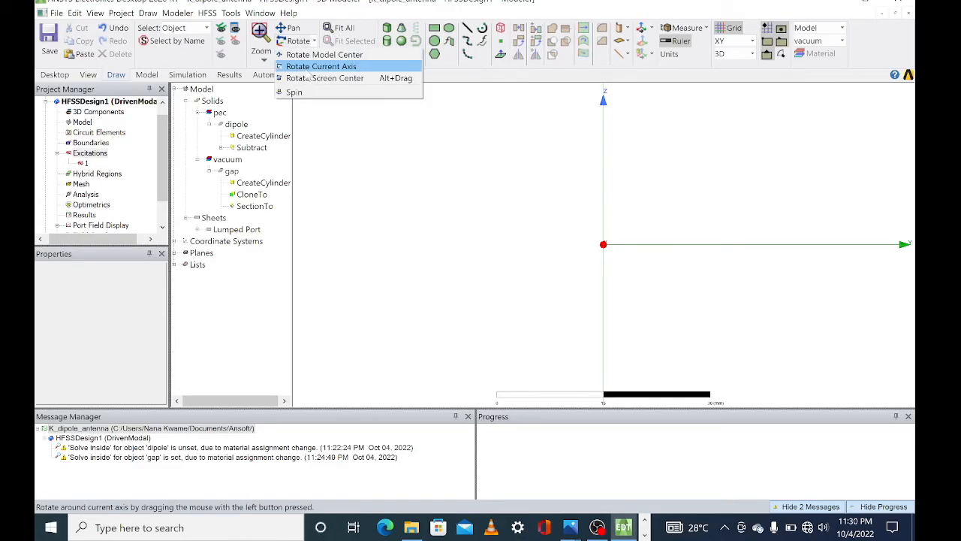
click(304, 67)
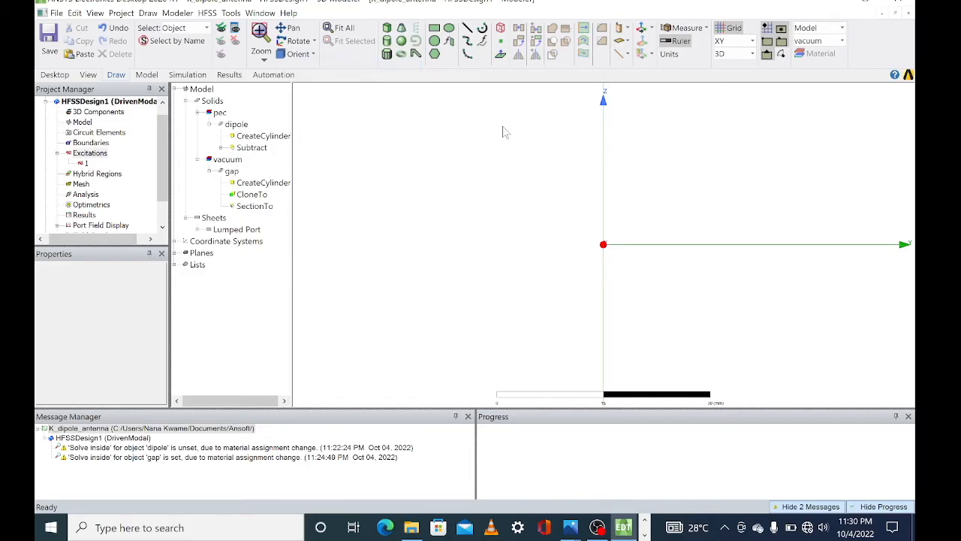
click(771, 217)
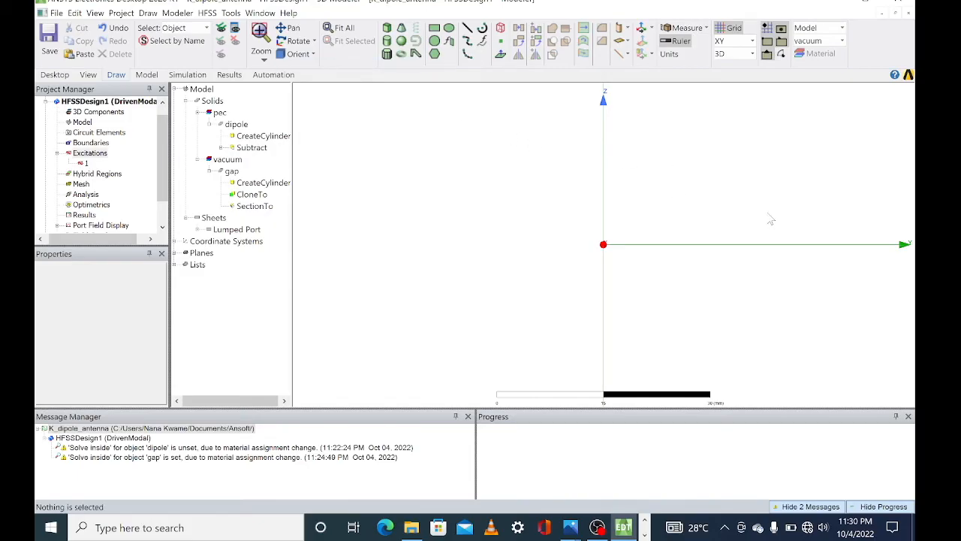
click(295, 41)
drag(695, 197, 710, 252)
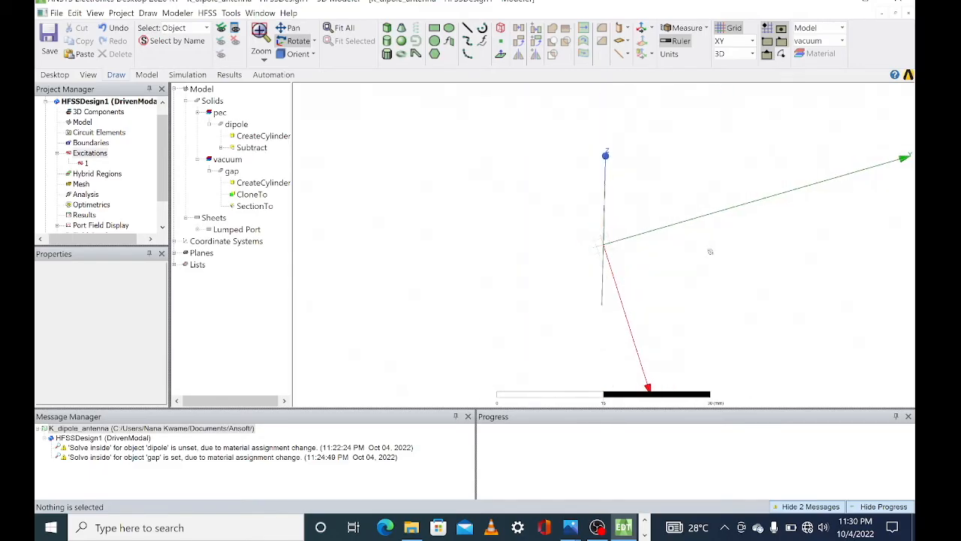
scroll(710, 252, up, 2)
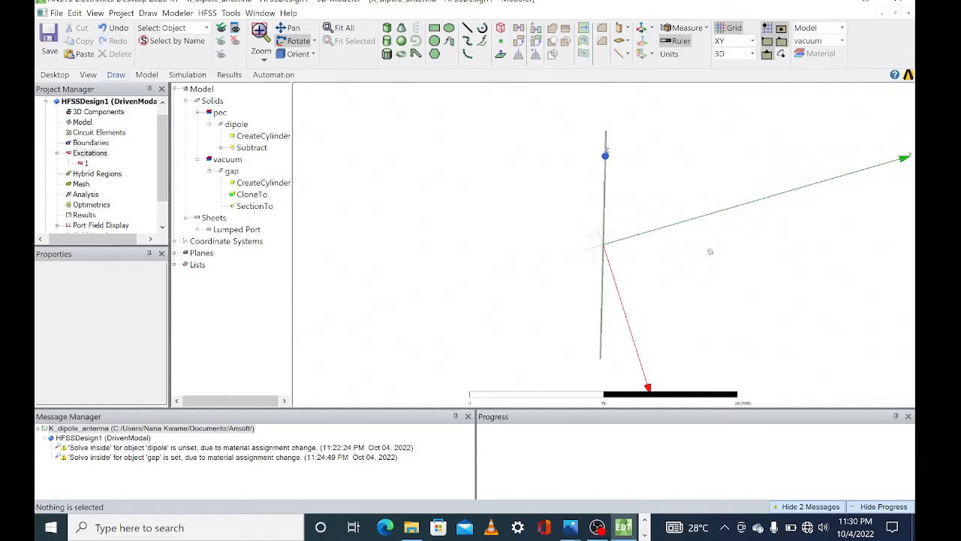
scroll(710, 251, up, 1)
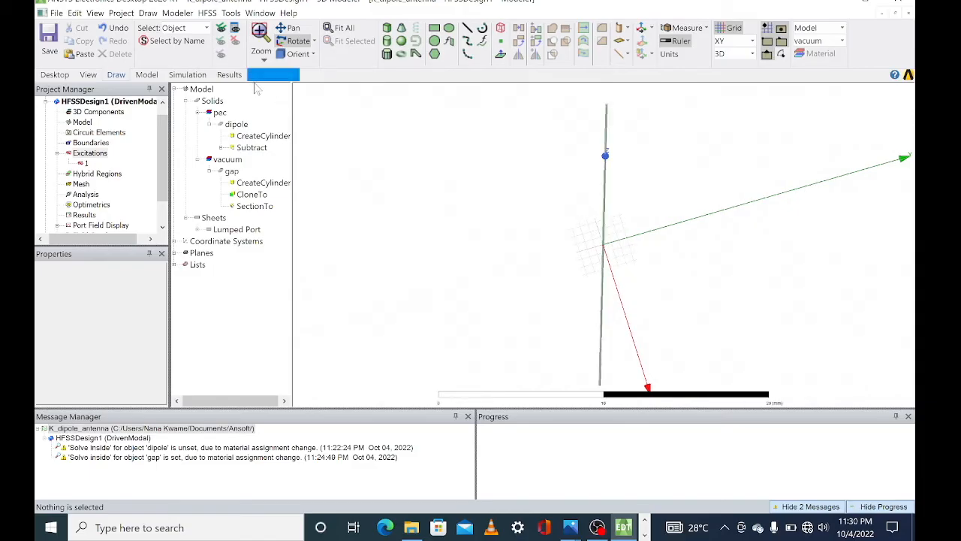
Draw a box beside the dipole with a base of about 3.5 by 3 mm, extending about 53.5 mm in negative Z
click(387, 28)
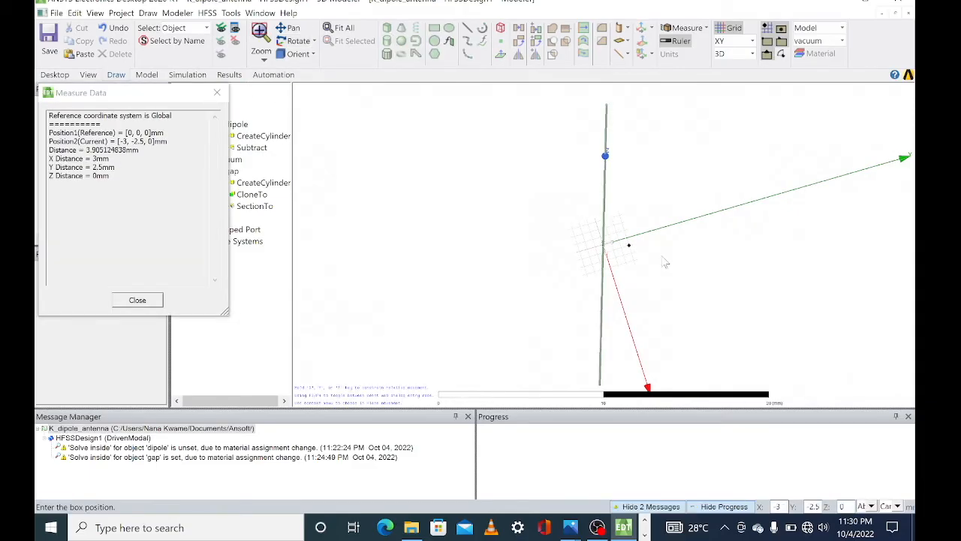
click(565, 233)
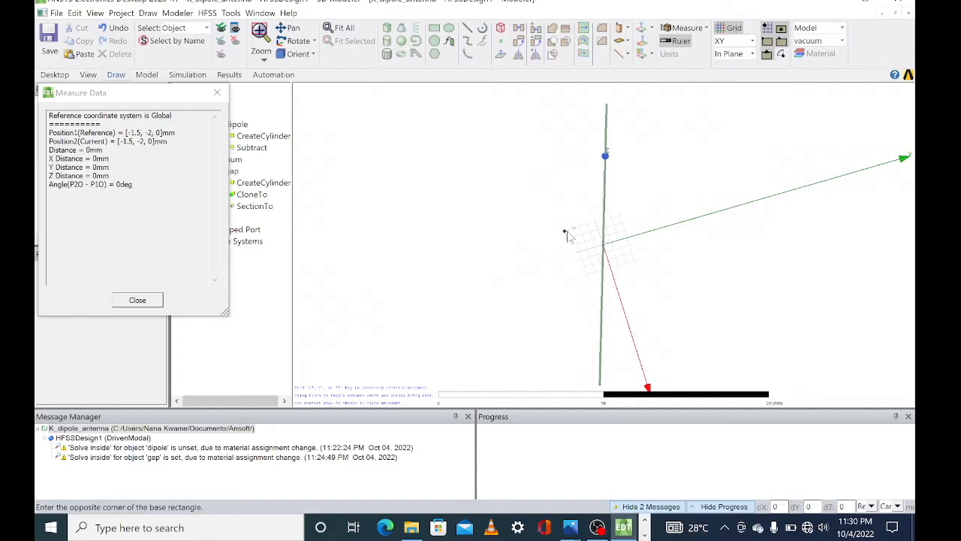
click(595, 167)
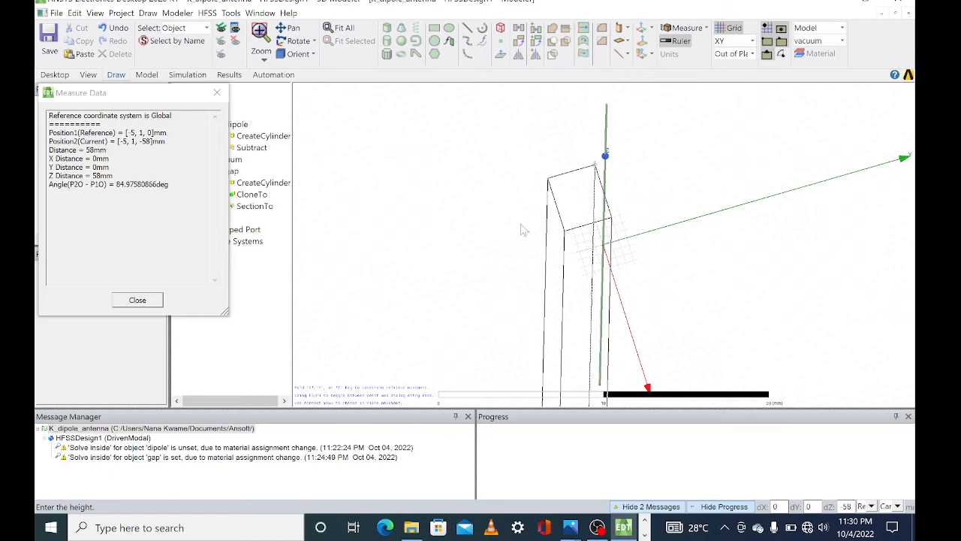
click(525, 217)
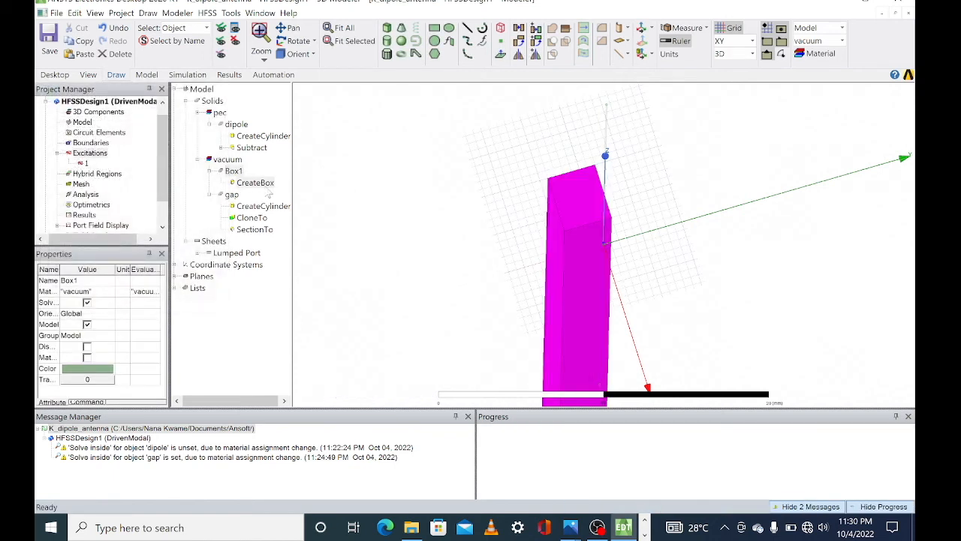
Rename the new box as airbox, keep its material as vacuum, and set its transparency to 0.88
click(99, 280)
text(airb)
key(Return)
click(110, 297)
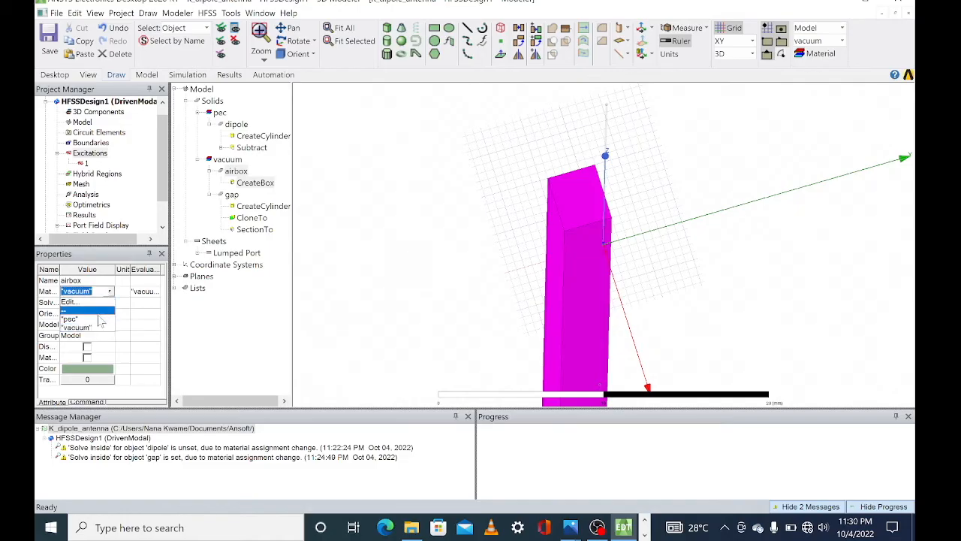
click(92, 335)
click(88, 379)
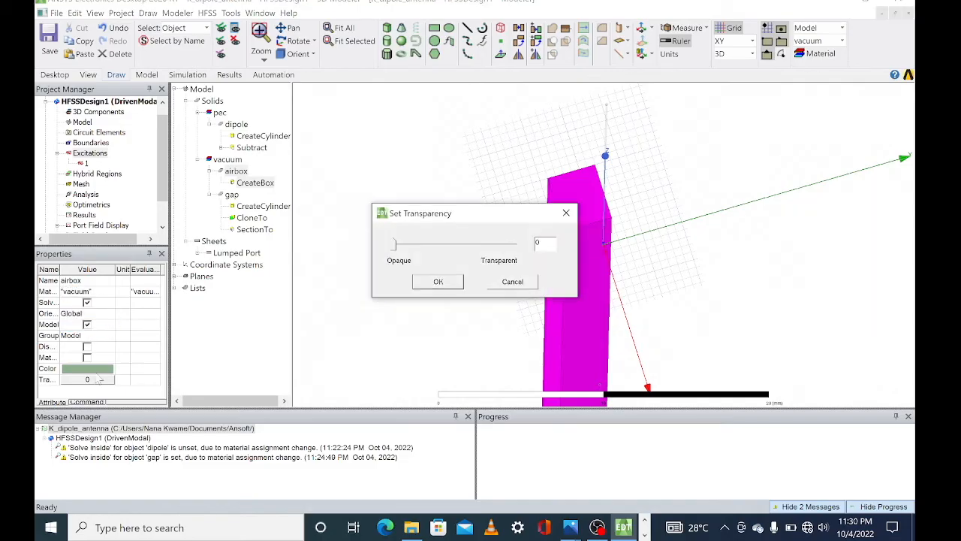
drag(394, 247, 500, 253)
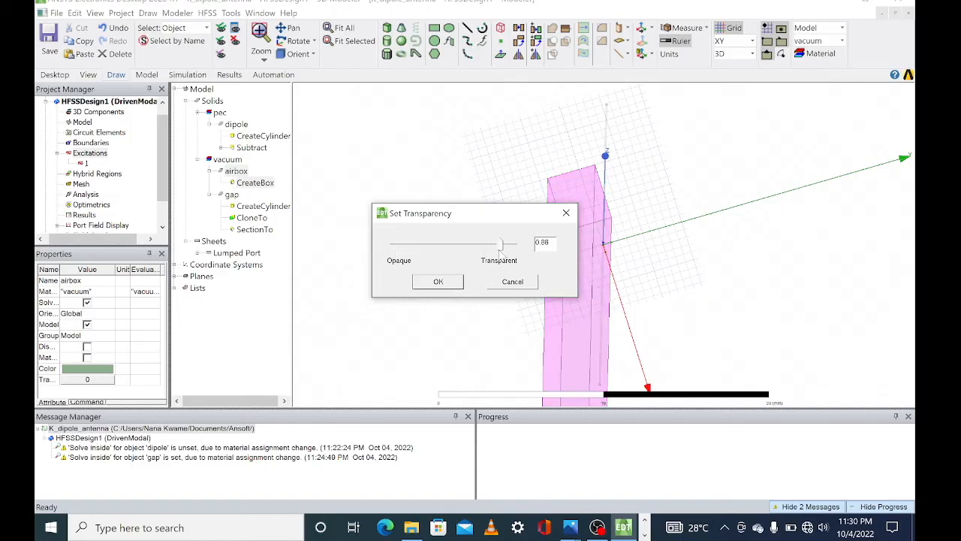
click(452, 282)
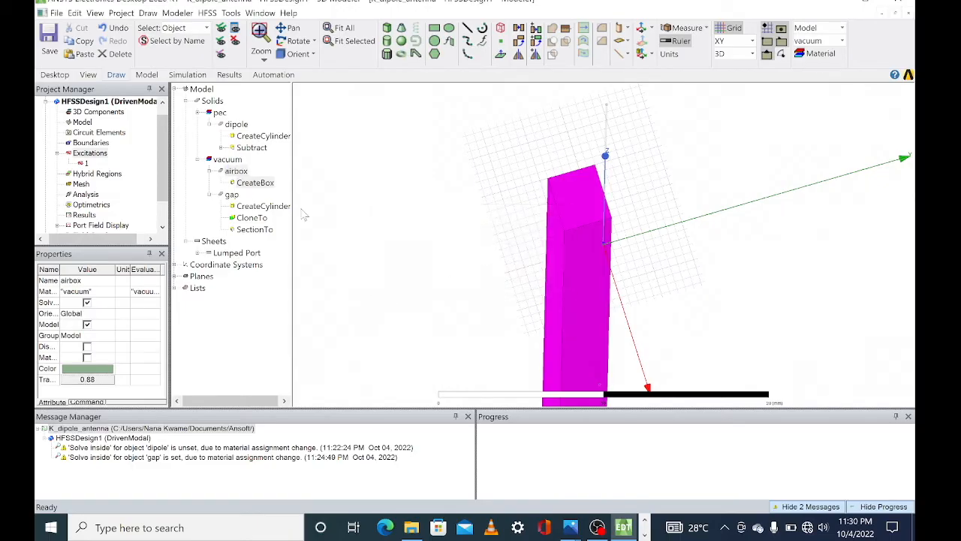
Set the airbox dimensions to an X size of 40 mm, a Y size of 50 mm and a Z size of 90 mm
double_click(250, 186)
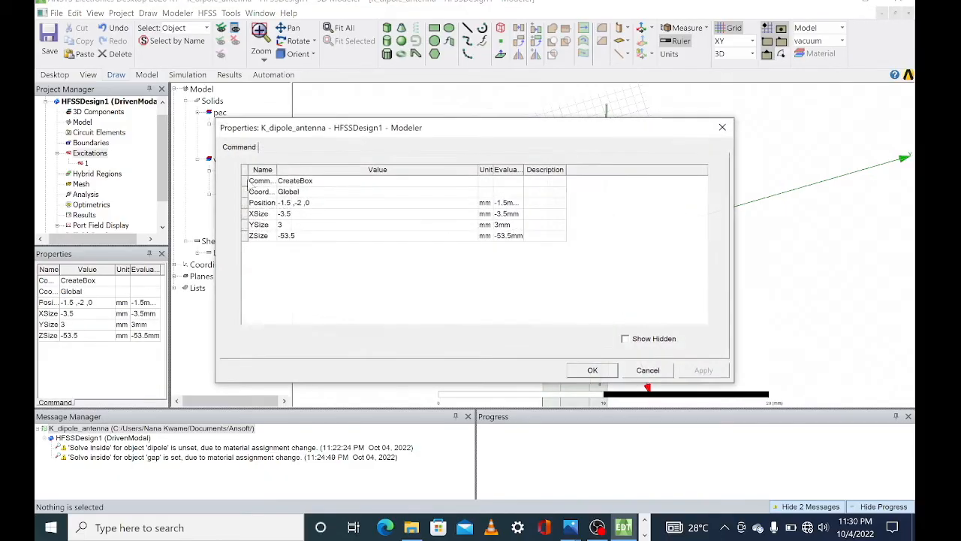
click(290, 214)
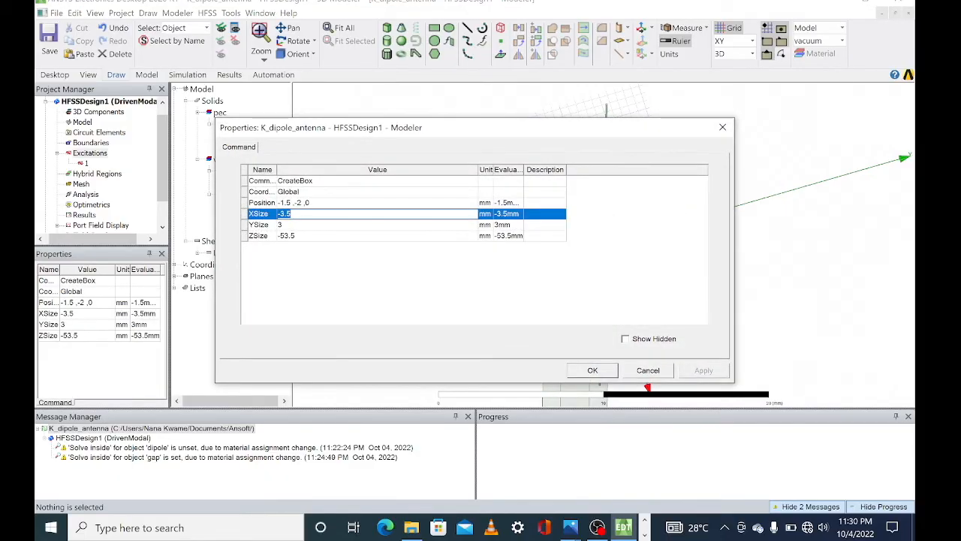
key(BackSpace)
key(Tab)
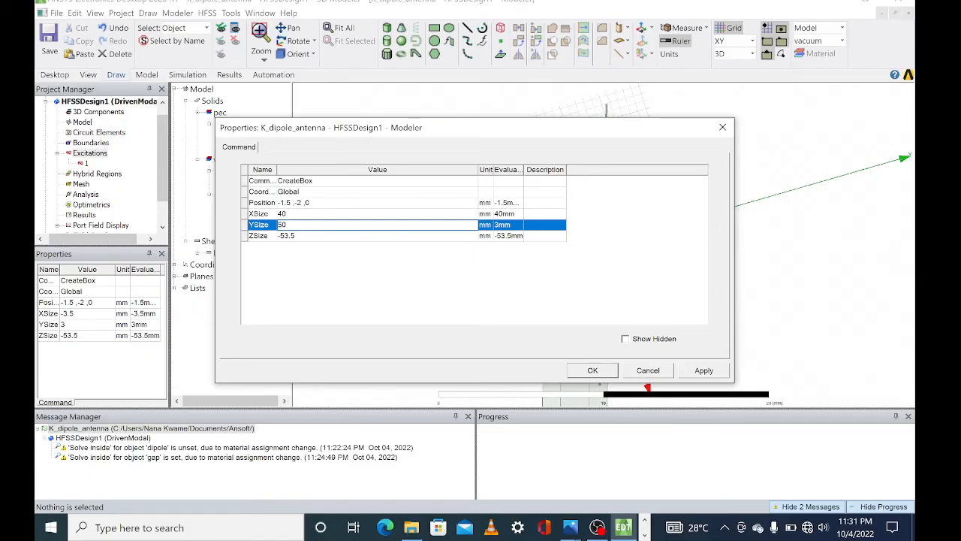
click(344, 237)
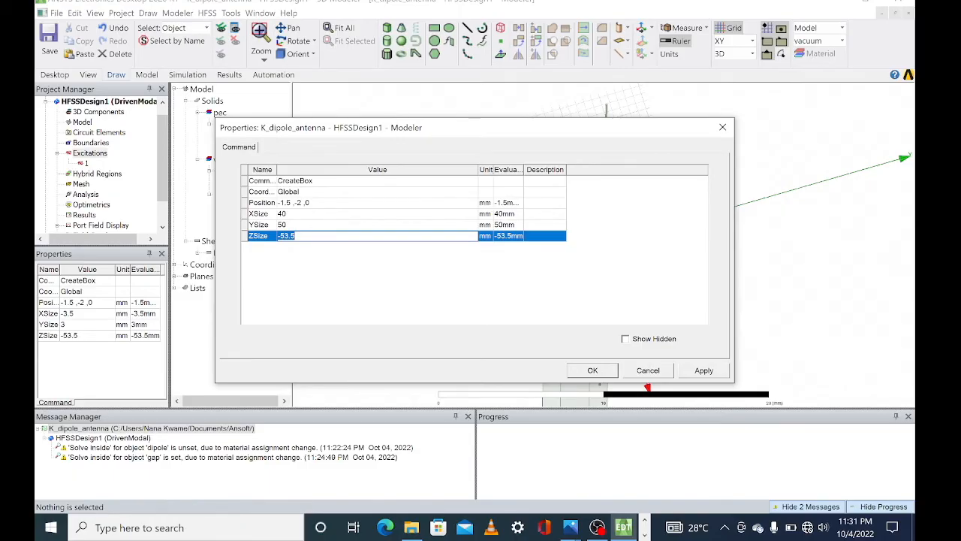
key(BackSpace)
Centre the airbox on the origin by setting its position to -40/2, -50/2, -90/2 mm, and apply the changes
click(292, 203)
key(BackSpace)
key(BackSpace)
key(BackSpace)
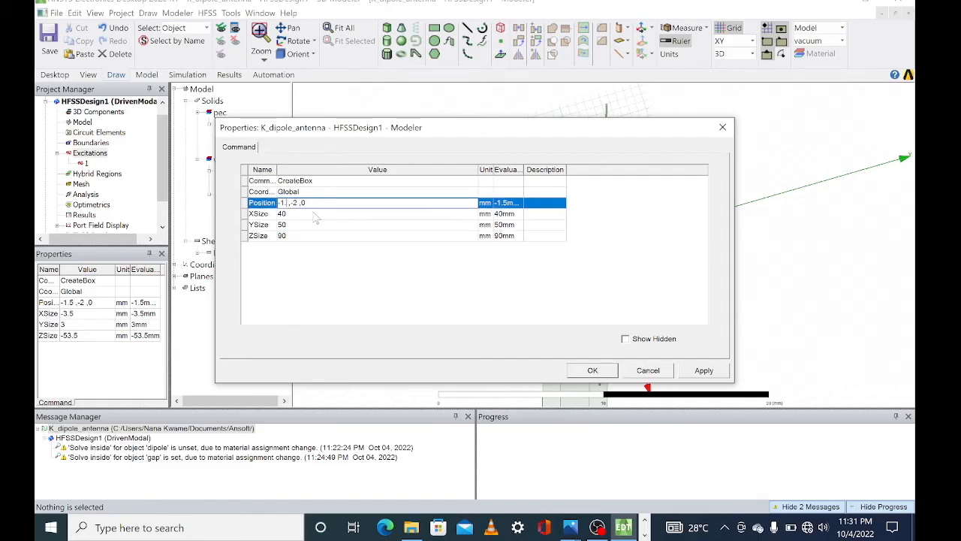
key(BackSpace)
text(-40/2)
text(0/)
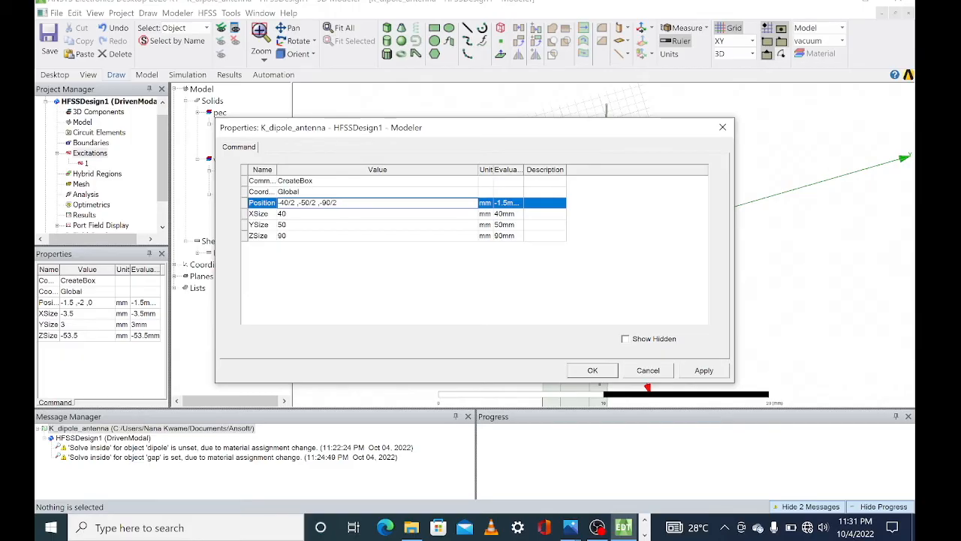
click(702, 370)
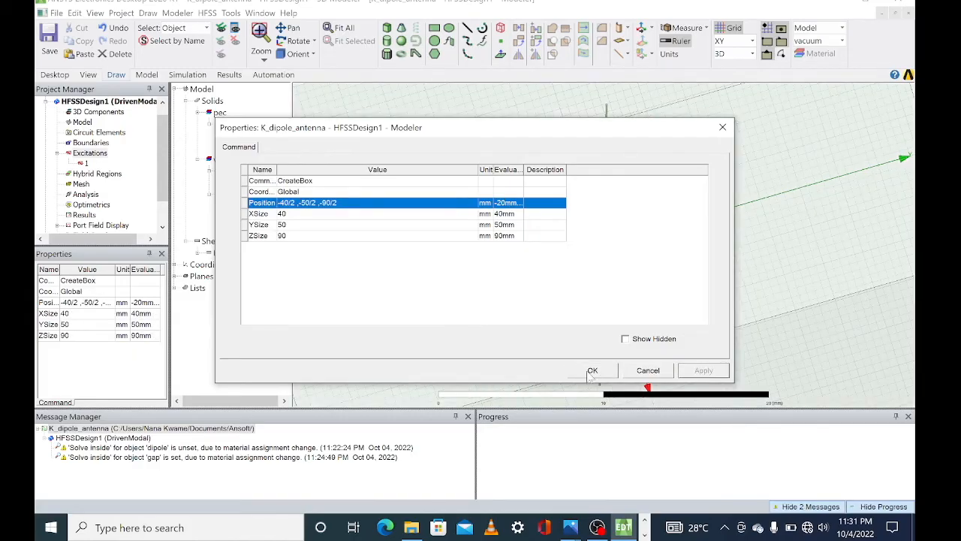
click(591, 372)
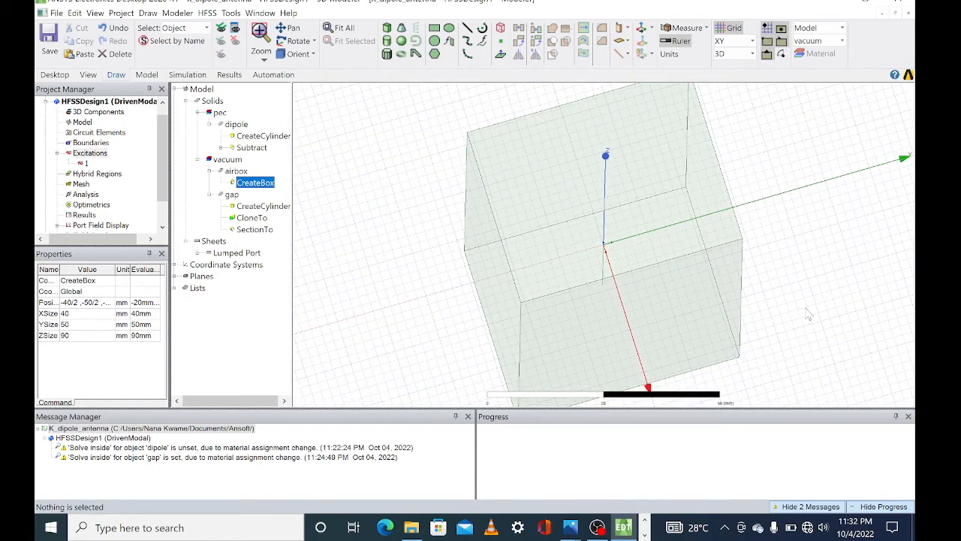
Assign a radiation boundary to the airbox with the default settings
middle_drag(804, 308, 537, 334)
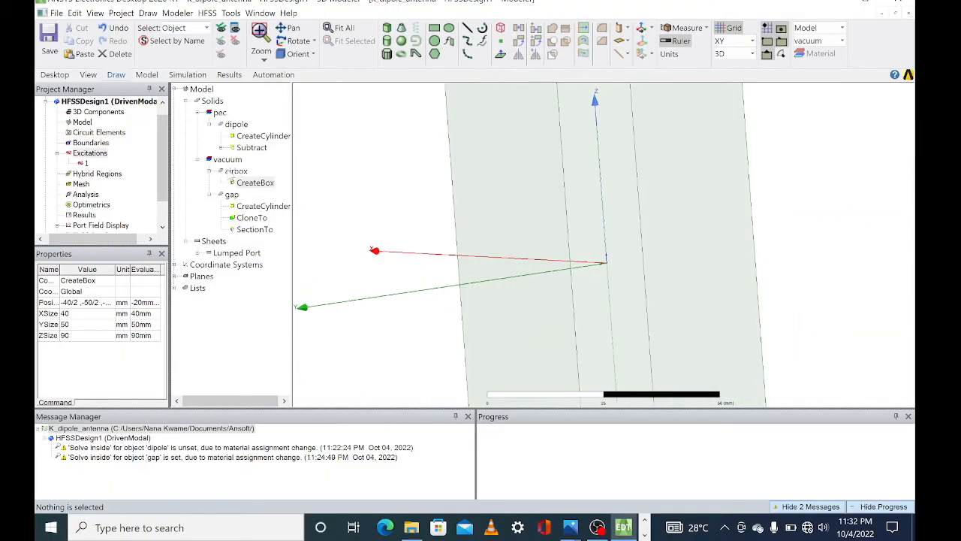
click(229, 171)
right_click(229, 172)
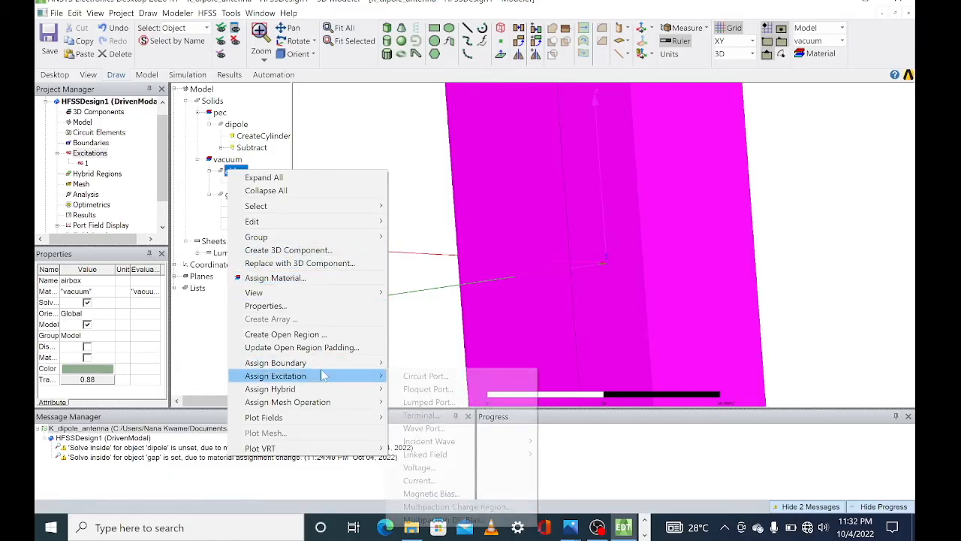
mouse_move(341, 365)
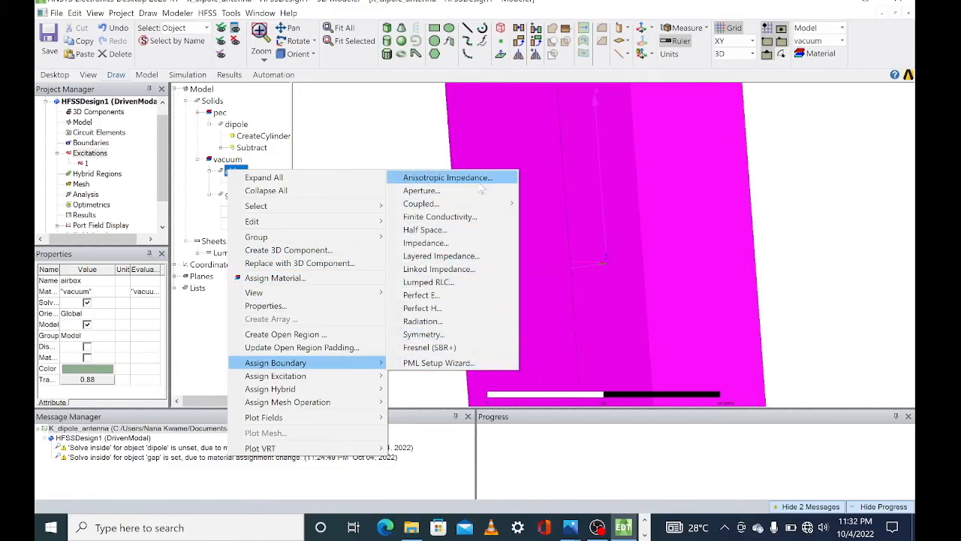
click(449, 320)
click(430, 358)
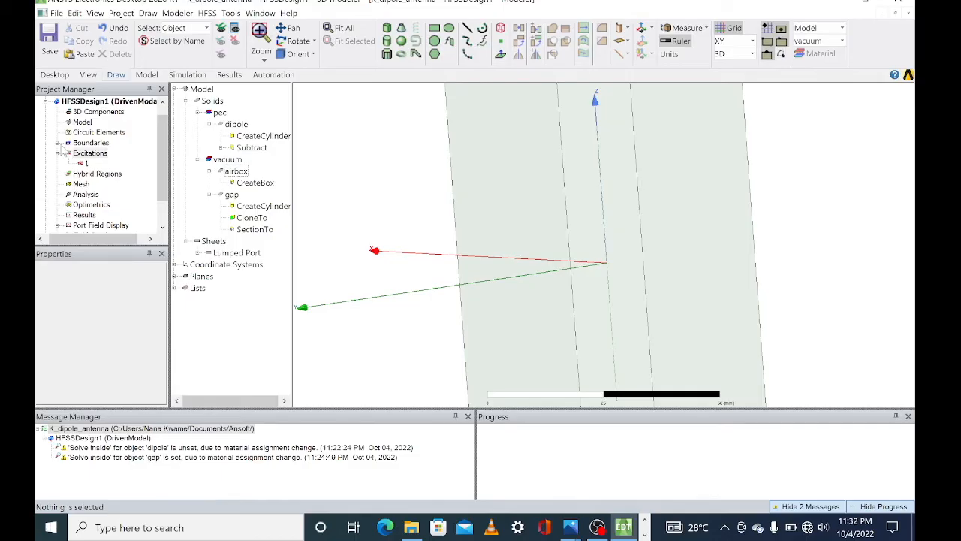
Check the airbox's radiation boundary and the lumped port in the project, and run a validation check of the design
click(58, 143)
click(92, 153)
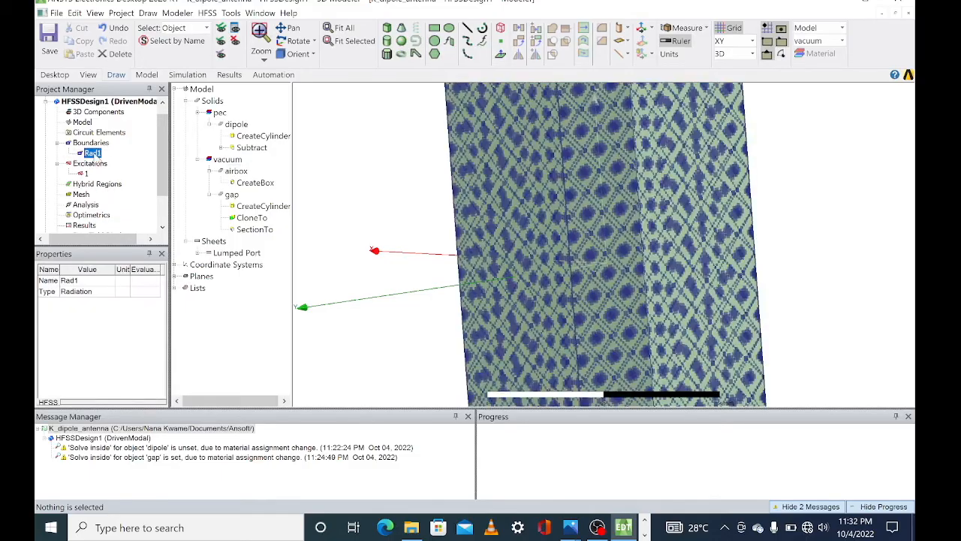
click(86, 173)
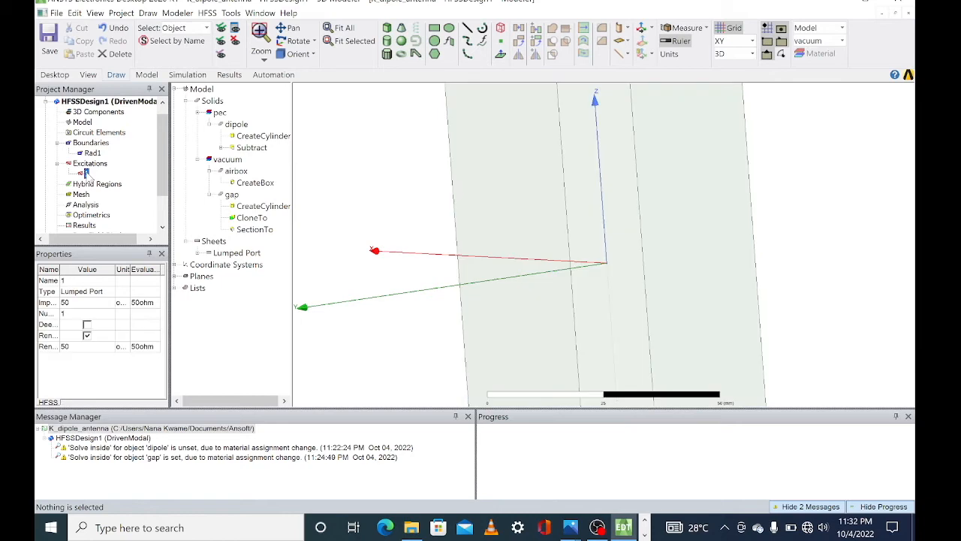
click(187, 74)
click(316, 42)
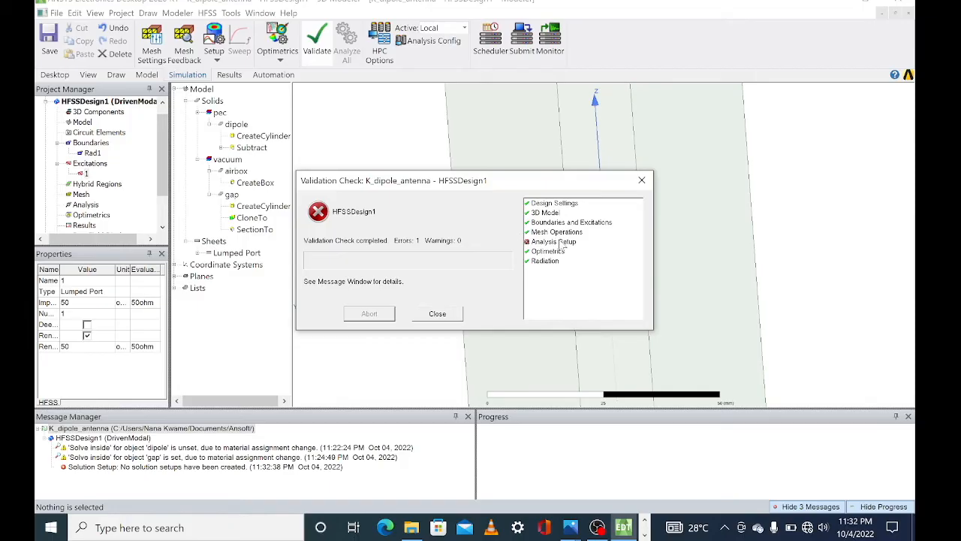
click(438, 315)
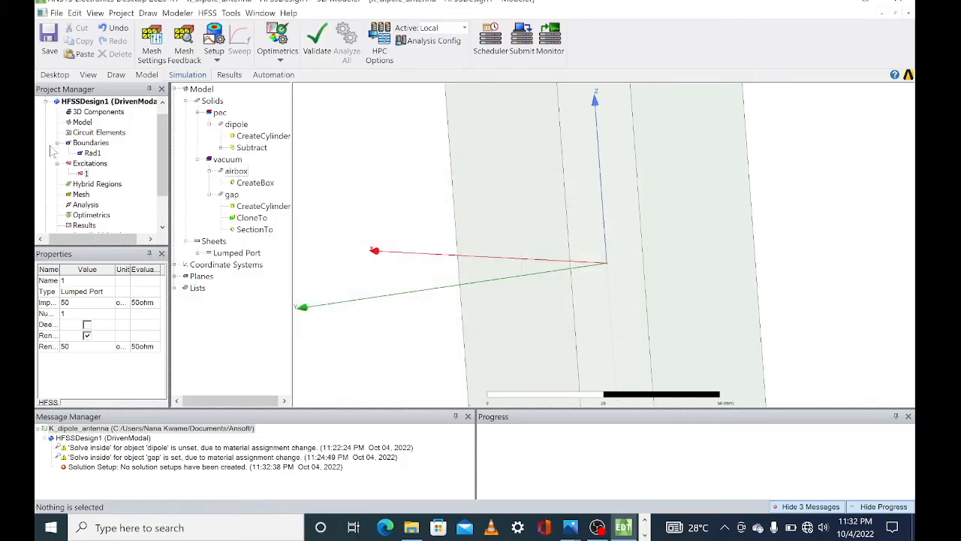
Add an advanced solution setup with a single solution frequency of 2.5 GHz and a maximum of 10 passes
scroll(98, 182, down, 2)
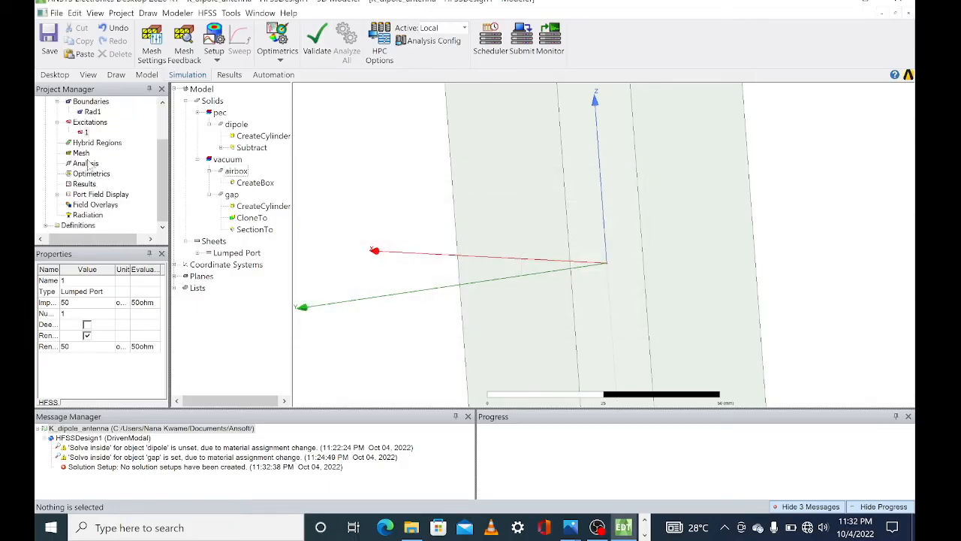
click(87, 164)
right_click(89, 163)
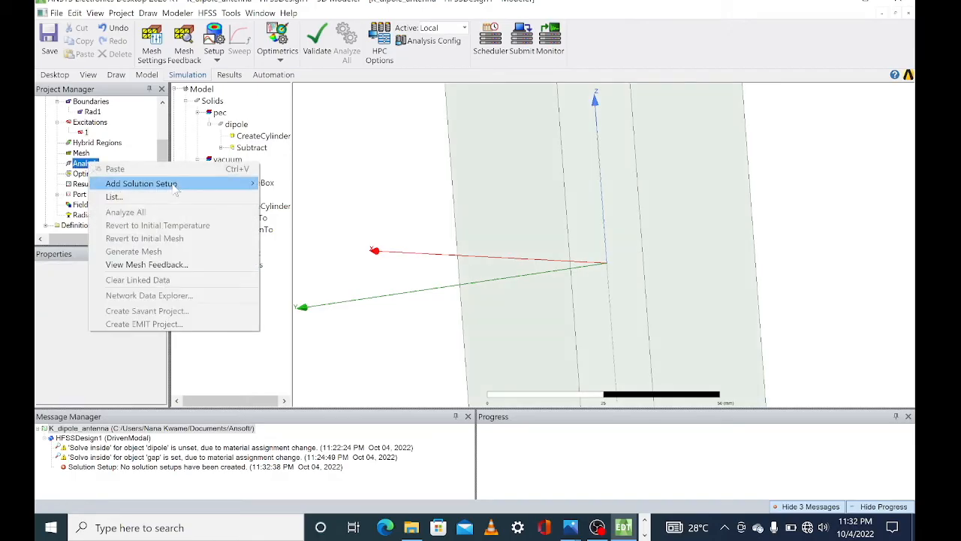
mouse_move(174, 189)
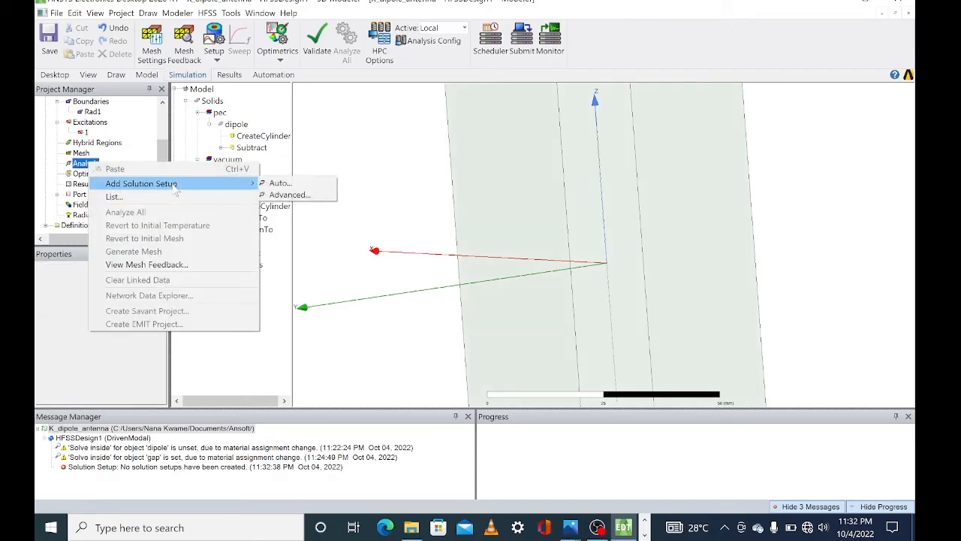
click(288, 197)
click(627, 72)
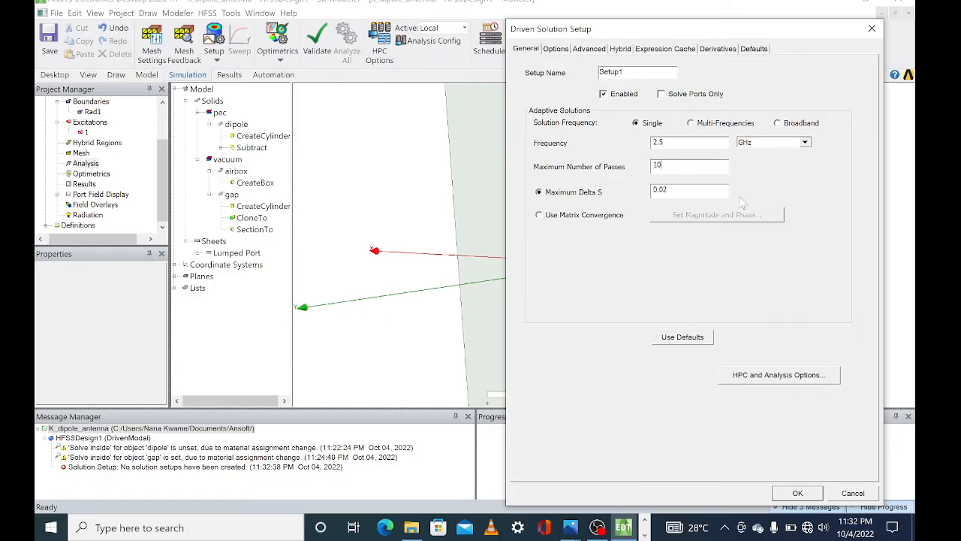
click(798, 493)
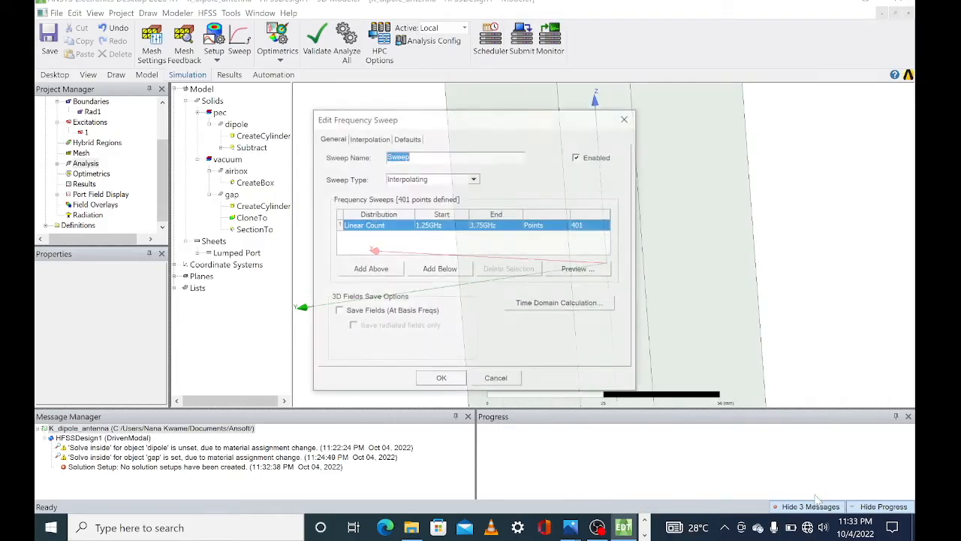
Set the frequency sweep type to Fast and its start frequency to 2 GHz
click(474, 178)
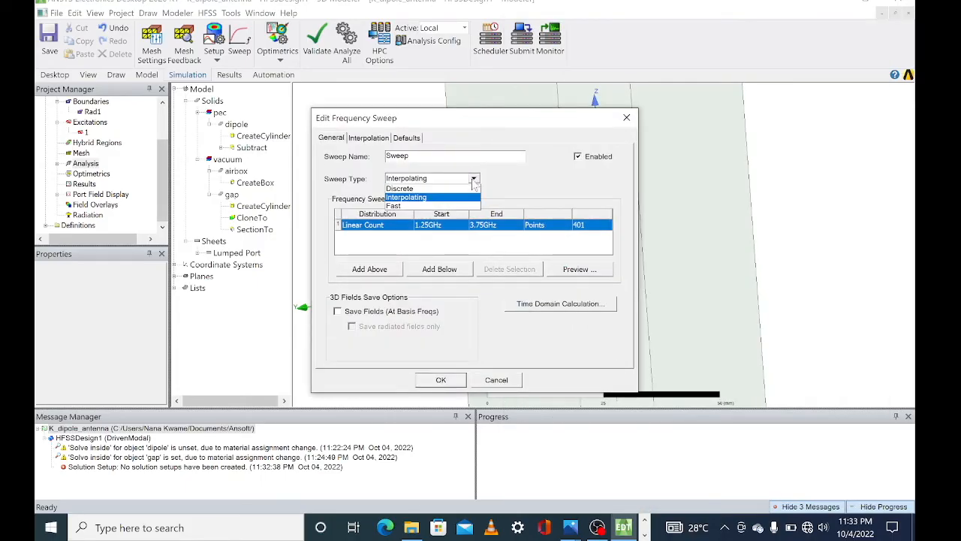
click(431, 205)
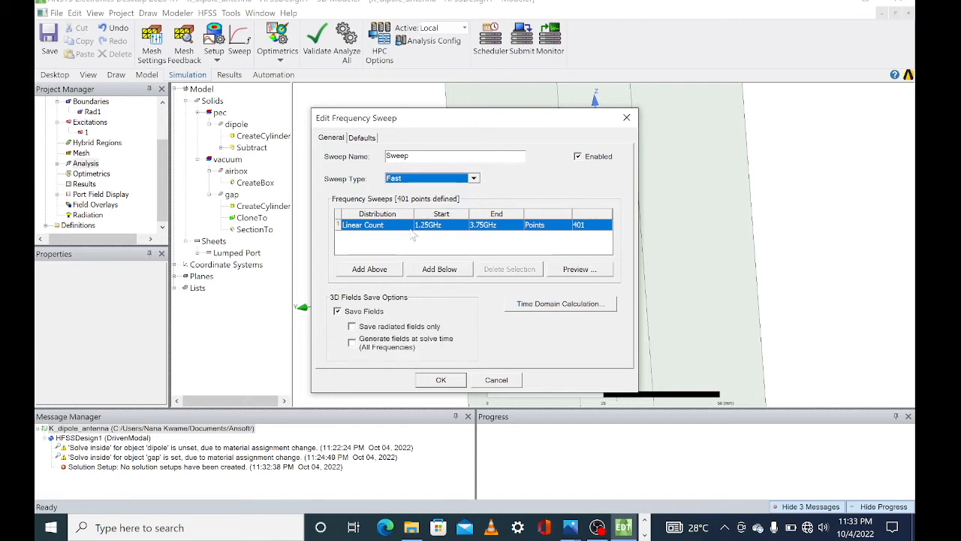
double_click(429, 225)
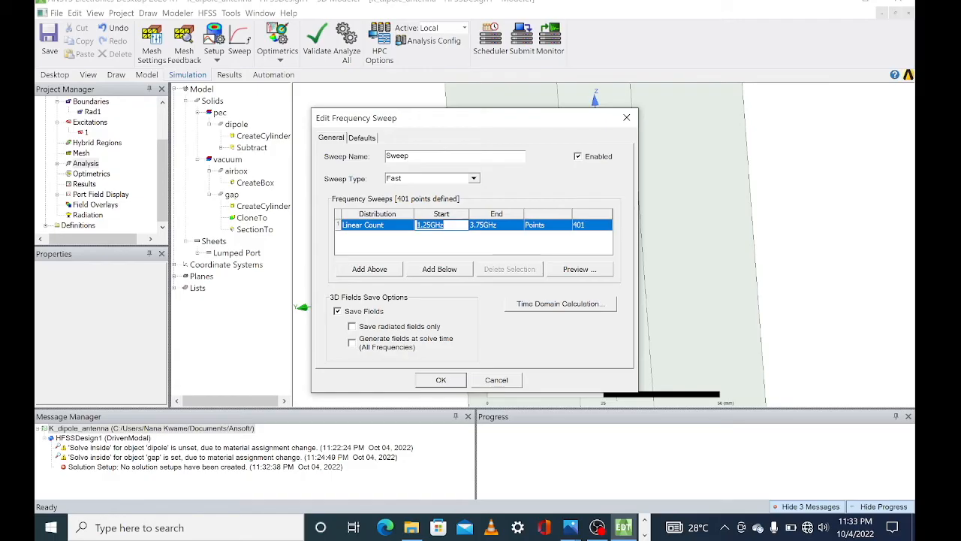
click(431, 226)
key(BackSpace)
key(BackSpace)
key(BackSpace)
key(BackSpace)
text(2)
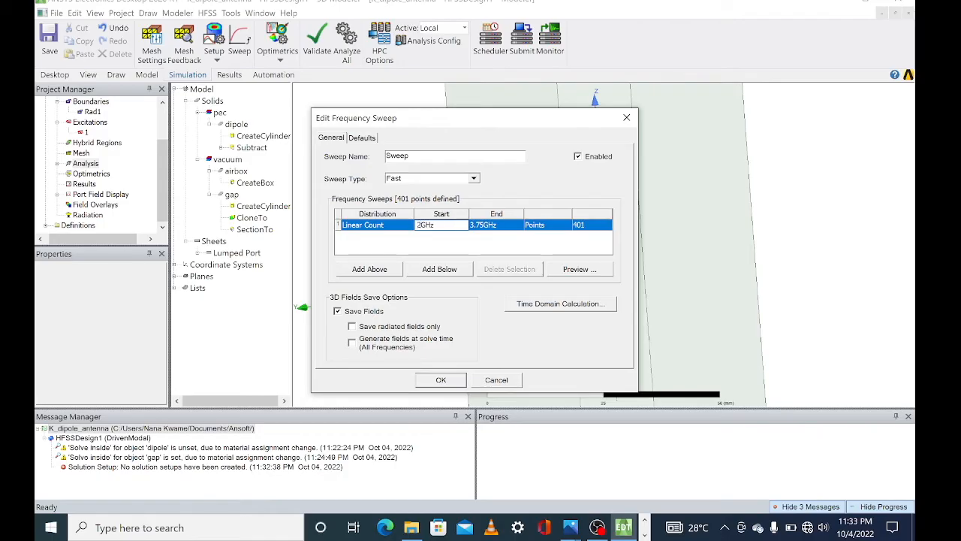
Set the frequency sweep's end frequency to 4 GHz
key(Tab)
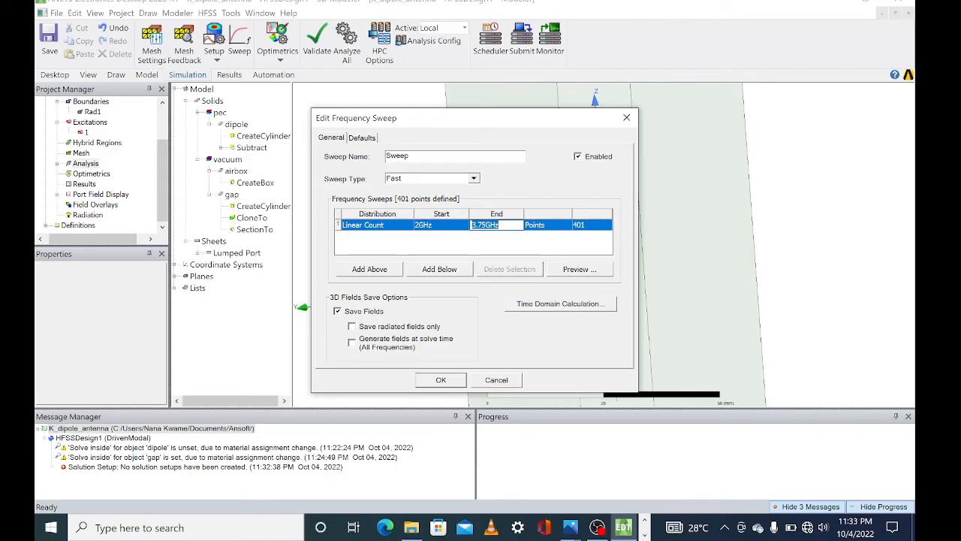
key(BackSpace)
key(BackSpace)
key(BackSpace)
key(BackSpace)
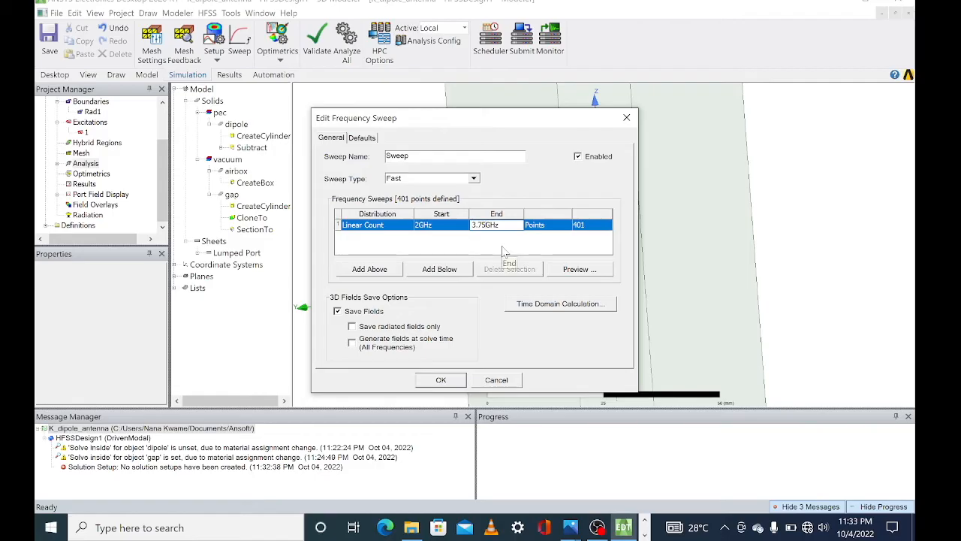
text(4)
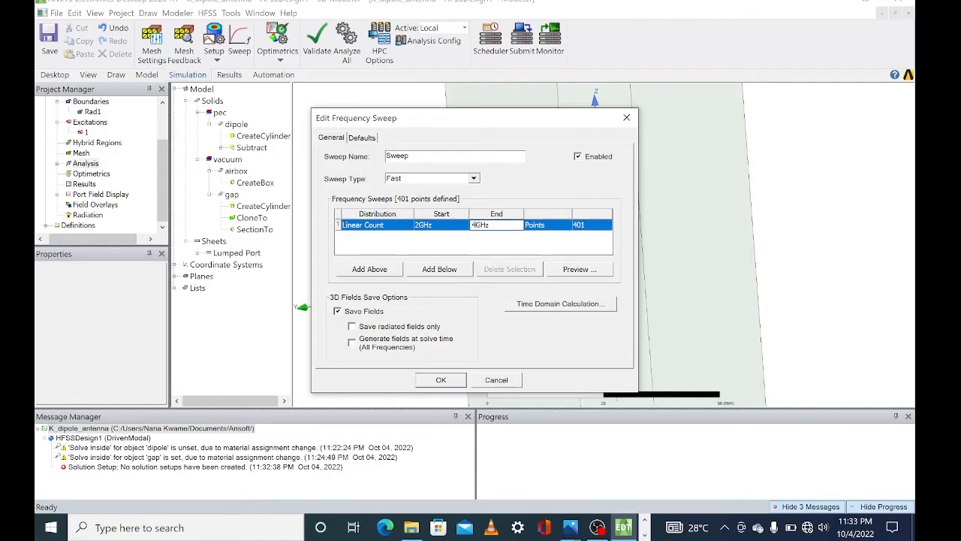
click(584, 226)
click(584, 226)
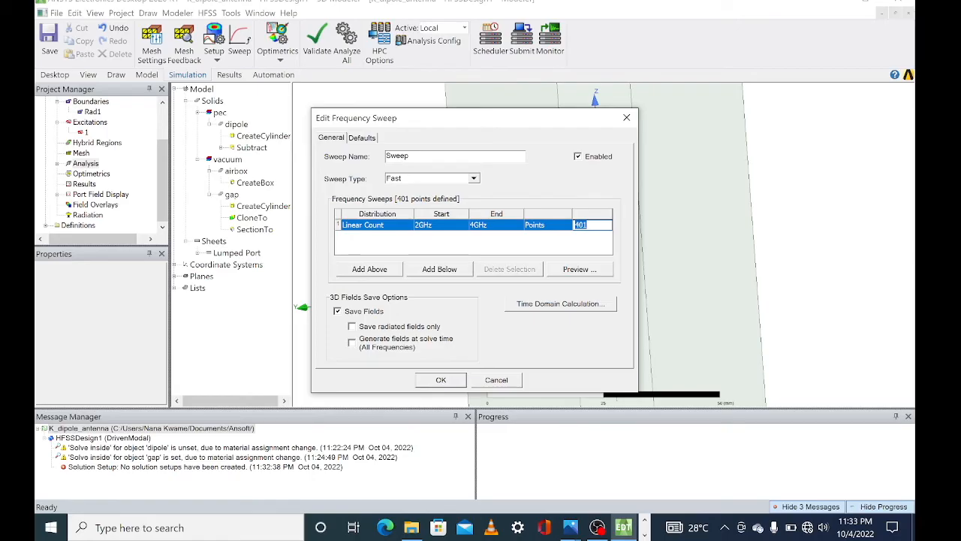
Change the sweep distribution to Linear Step with a step size of 0.02 GHz and accept the frequency sweep
click(368, 227)
click(362, 241)
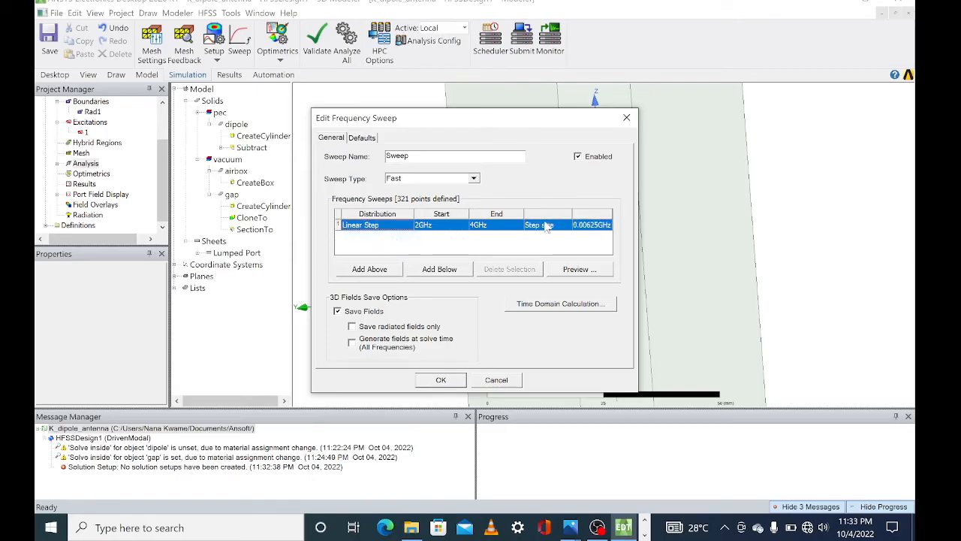
click(590, 227)
click(590, 225)
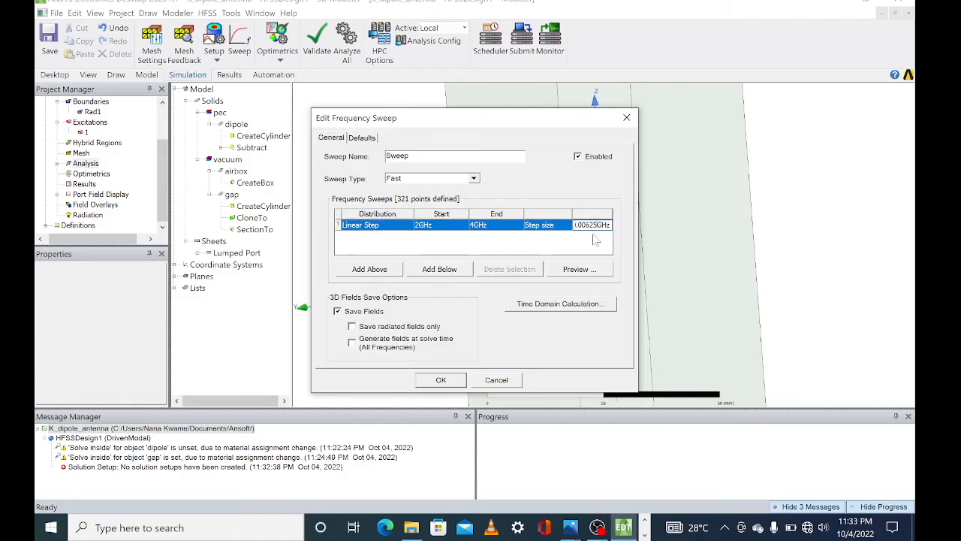
key(BackSpace)
key(BackSpace)
key(BackSpace)
key(BackSpace)
key(BackSpace)
key(BackSpace)
text(0.02)
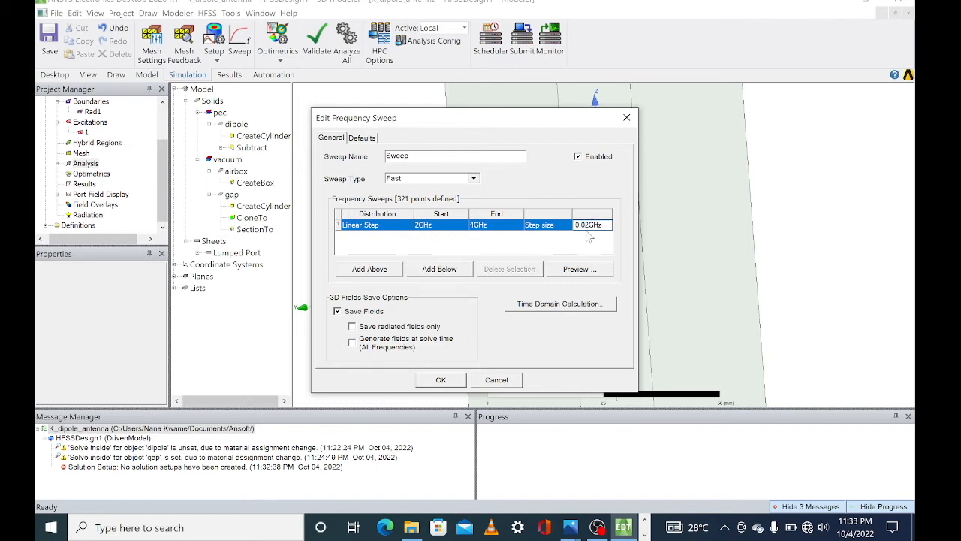
click(440, 380)
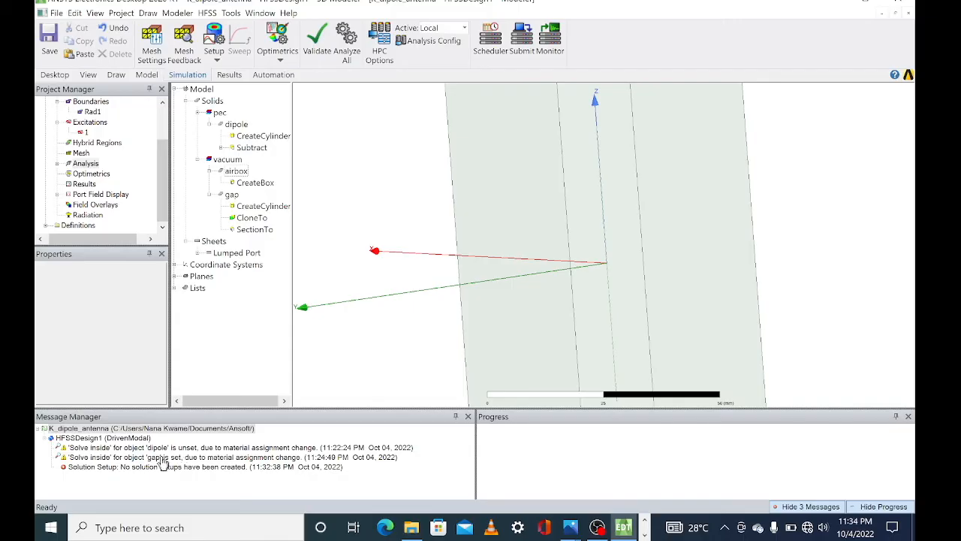
Clear the messages for HFSSDesign1 and run a validation check of the design
right_click(173, 467)
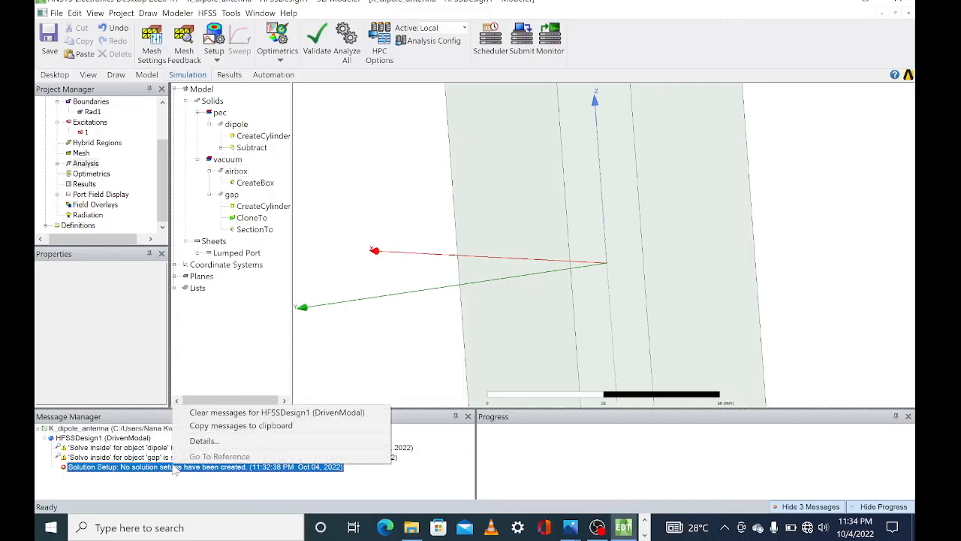
click(219, 414)
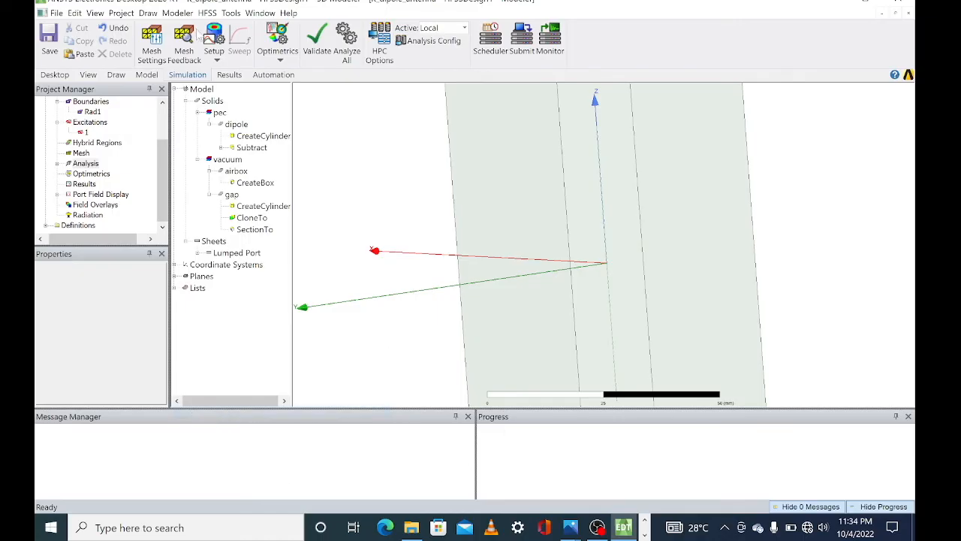
click(322, 43)
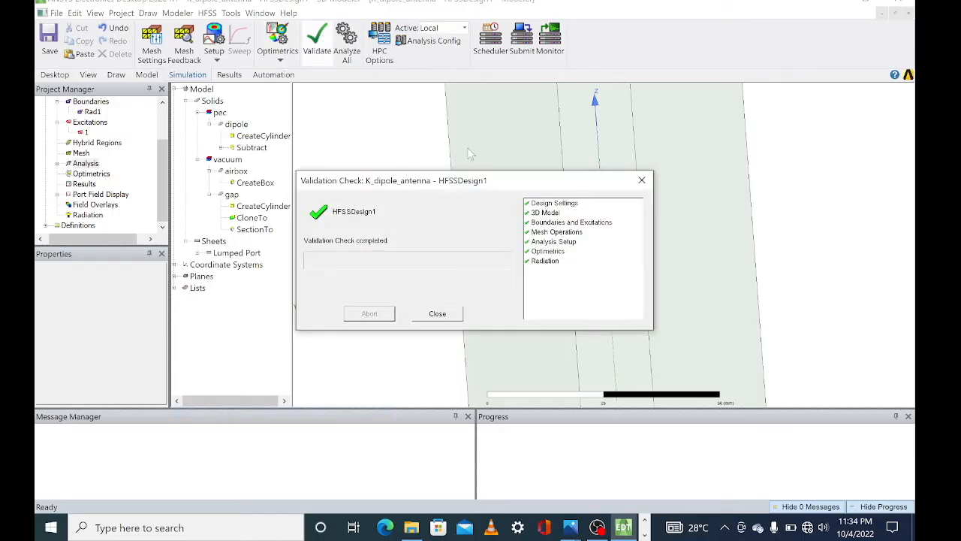
click(437, 314)
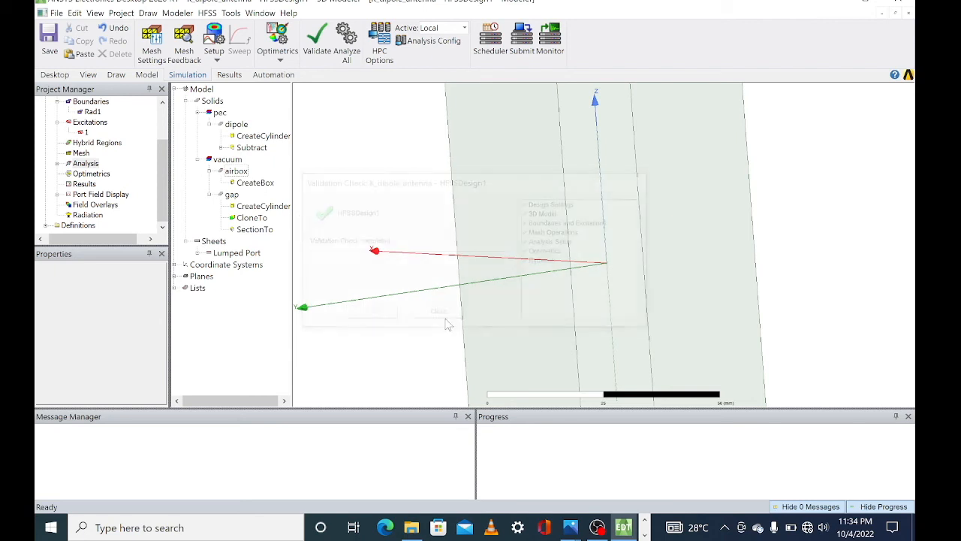
Run the analysis of all setups and check the simulation messages for HFSSDesign1
click(341, 50)
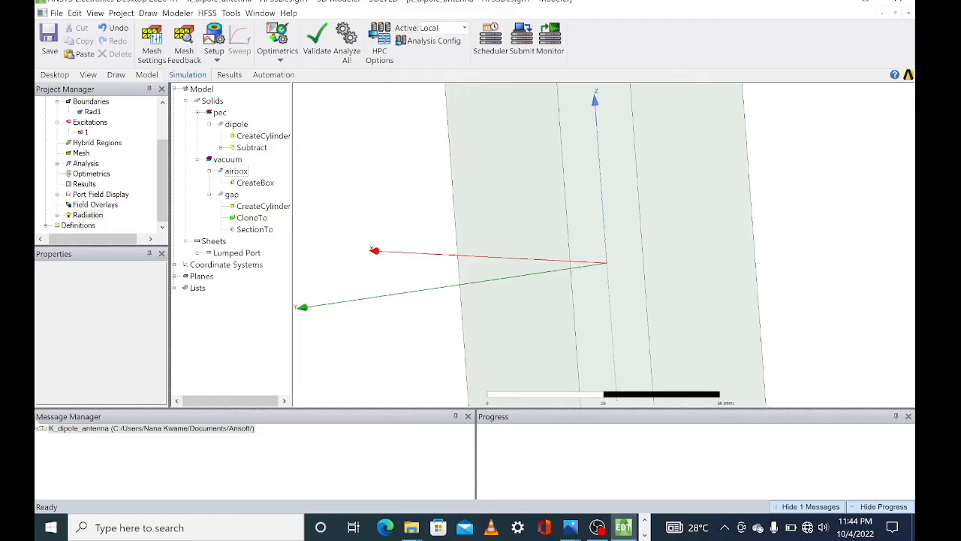
click(45, 428)
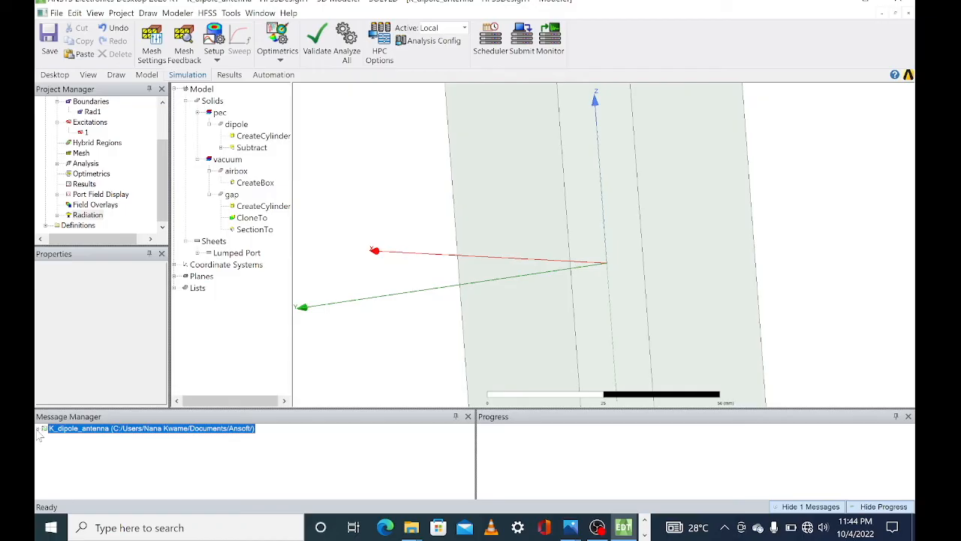
click(43, 429)
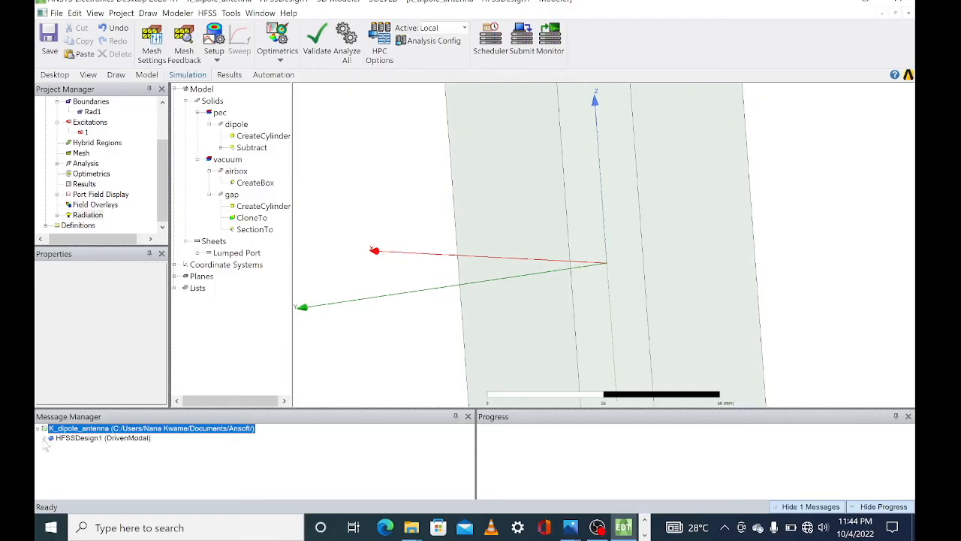
click(50, 438)
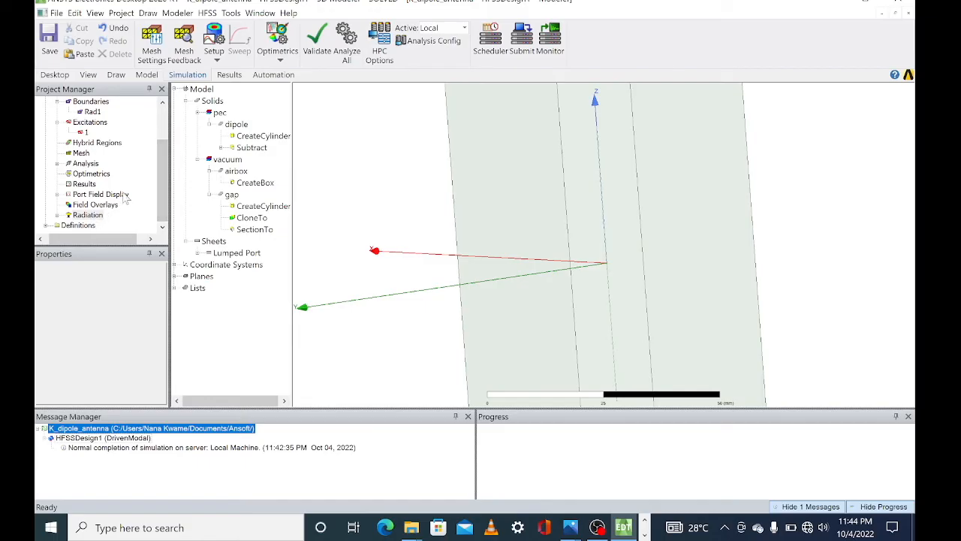
Create a rectangular modal solution data plot of S(1,1) in dB against frequency for Setup1 : Sweep
right_click(81, 184)
mouse_move(259, 179)
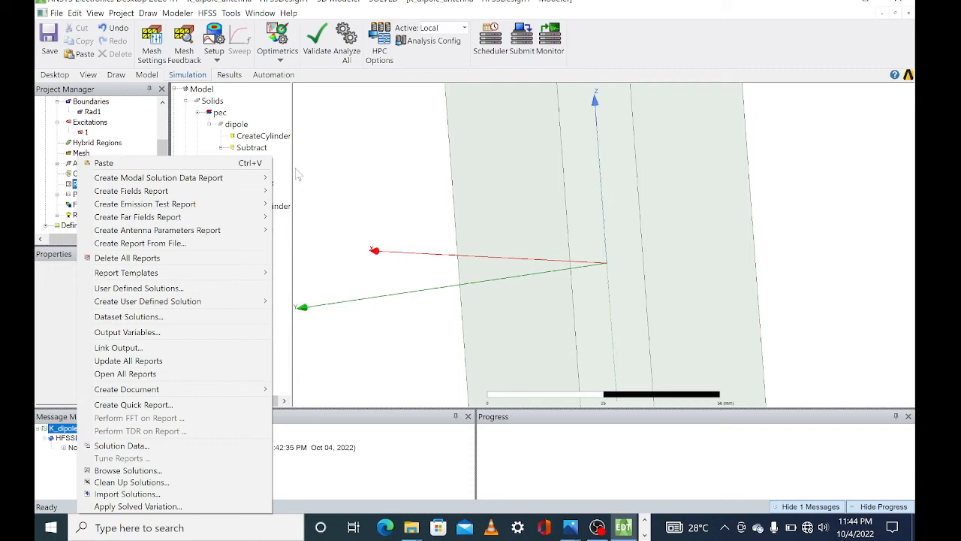
click(300, 182)
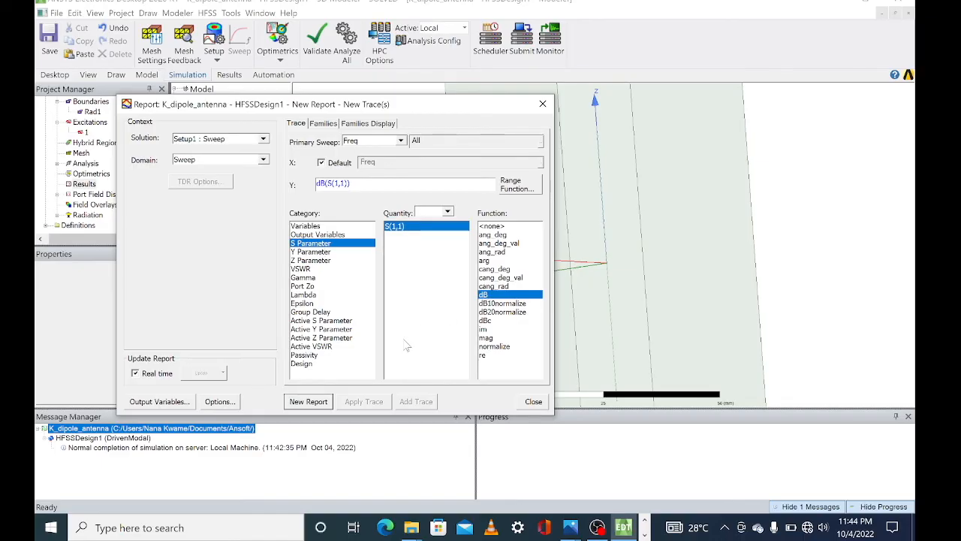
click(309, 401)
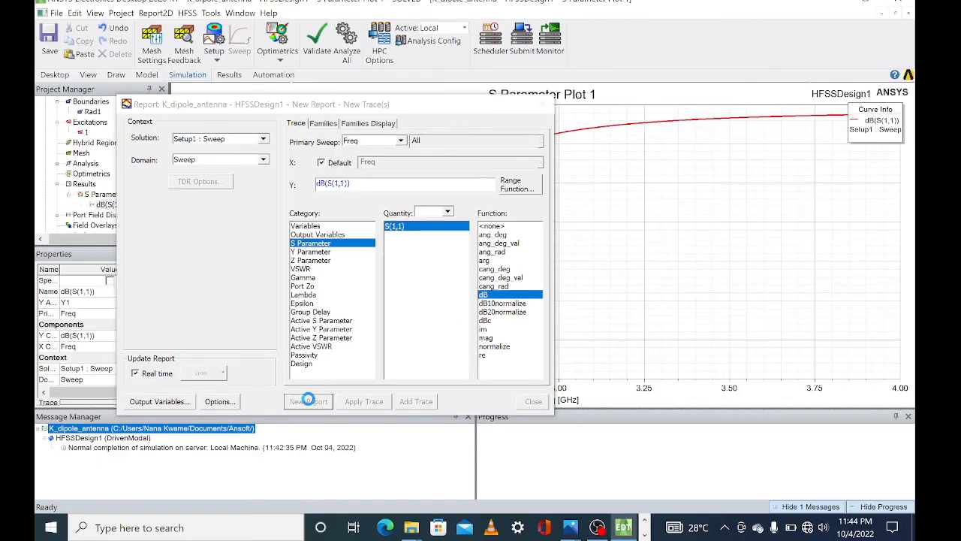
click(543, 104)
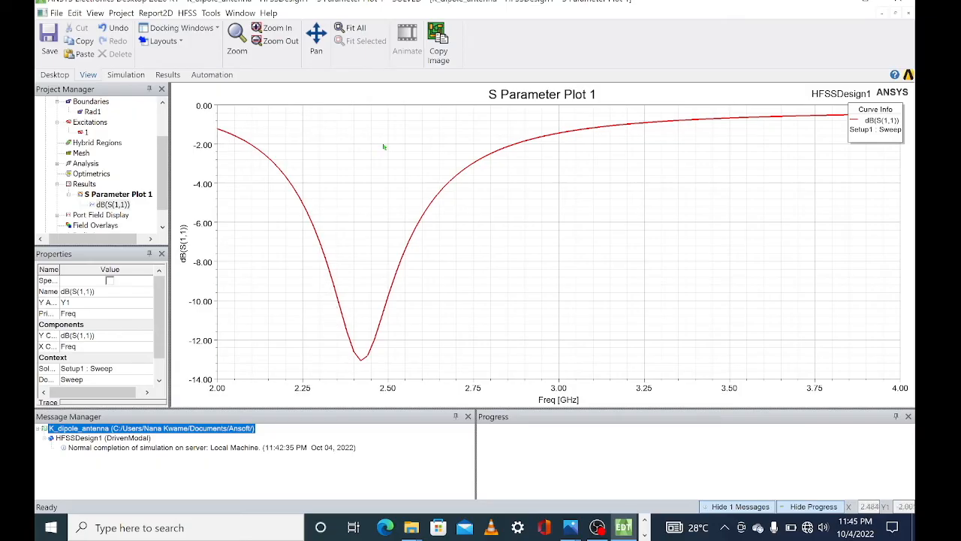
Create a rectangular modal solution data plot of VSWR(1) with no function applied for Setup1 : Sweep
click(218, 132)
click(83, 186)
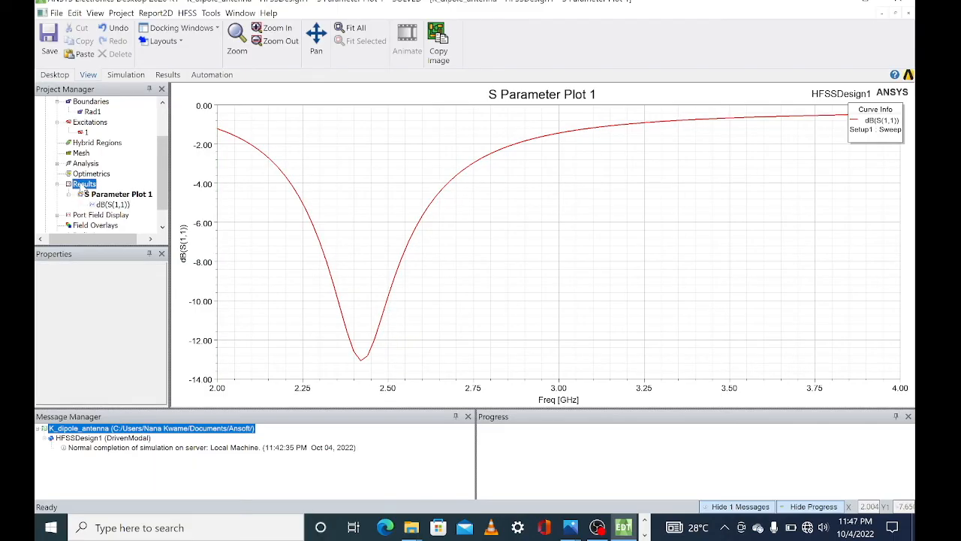
right_click(82, 185)
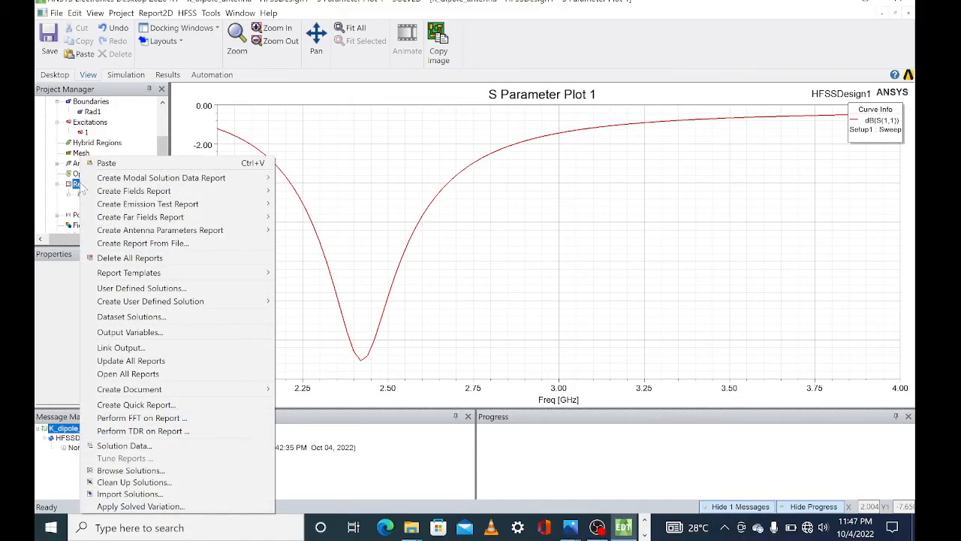
mouse_move(187, 178)
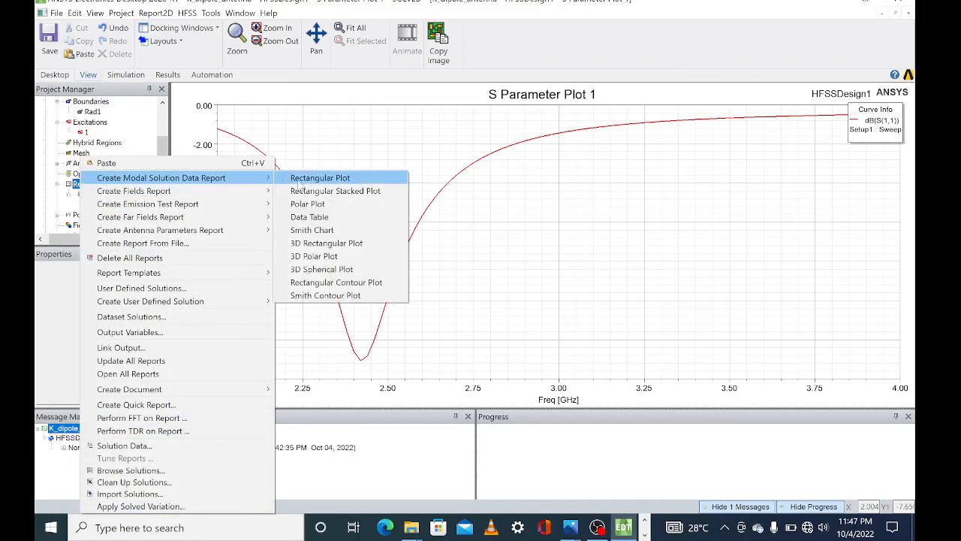
click(299, 182)
click(304, 269)
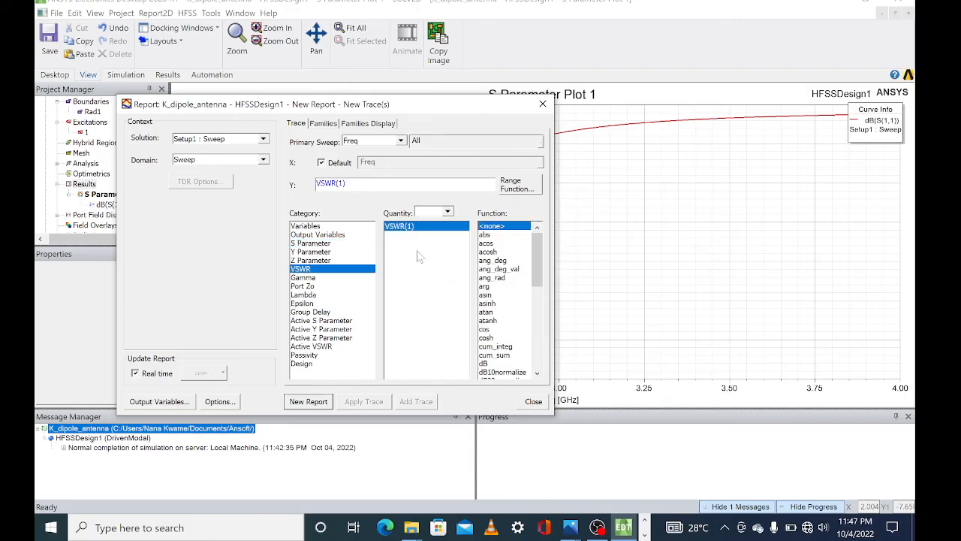
click(308, 402)
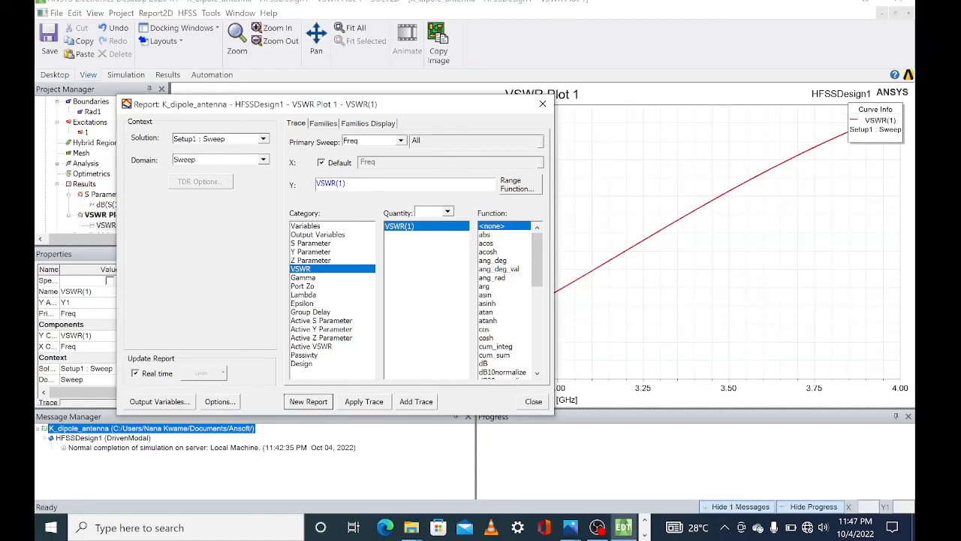
click(542, 104)
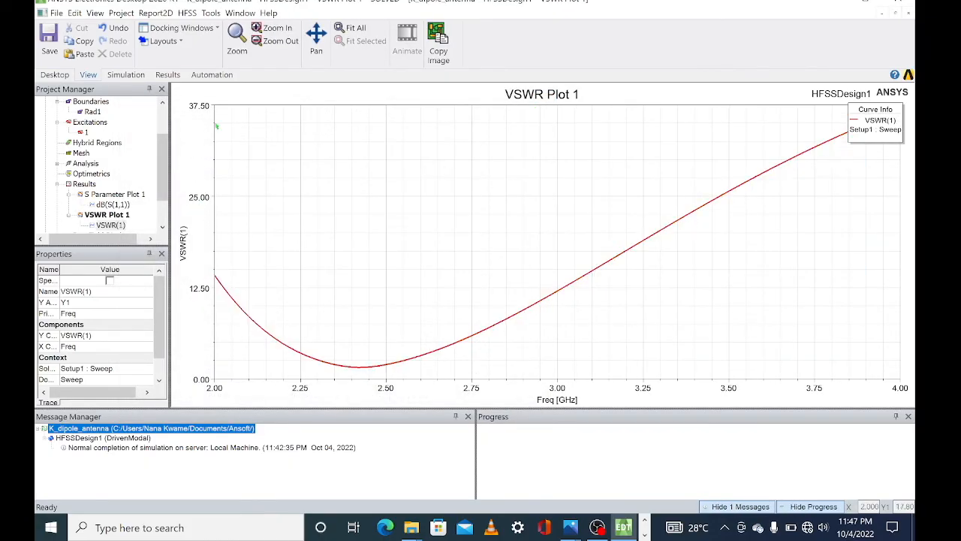
Set the Y1 axis scaling of the VSWR plot to a minimum of 1 and a maximum of 5
double_click(202, 109)
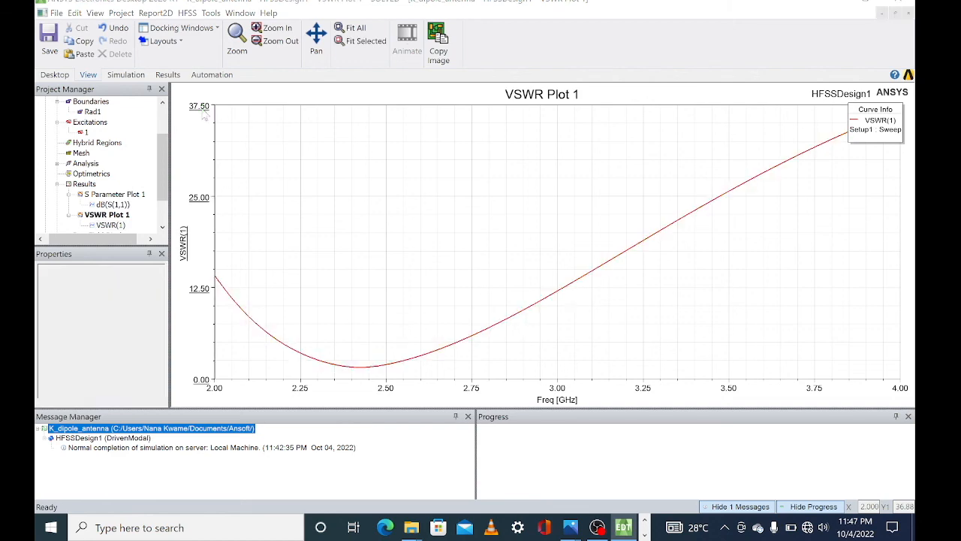
click(475, 147)
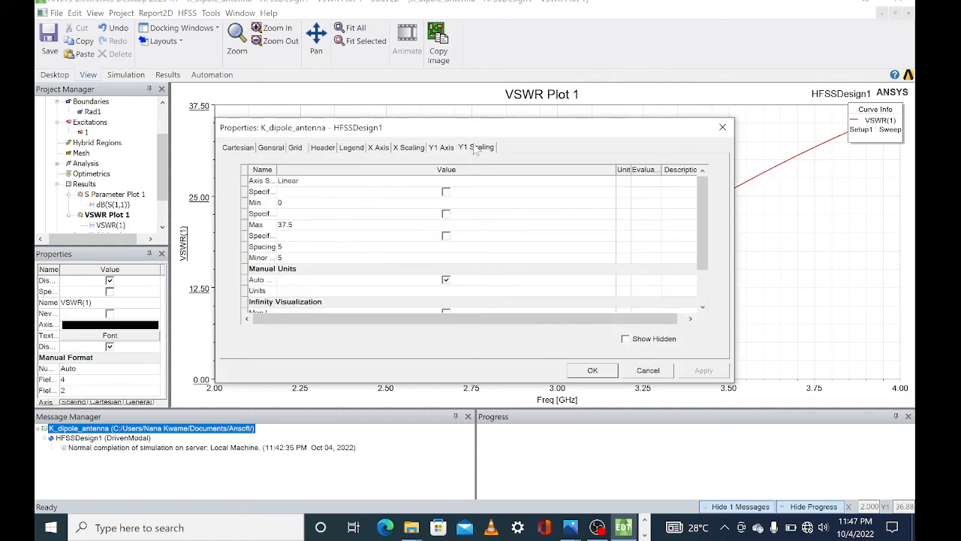
click(293, 192)
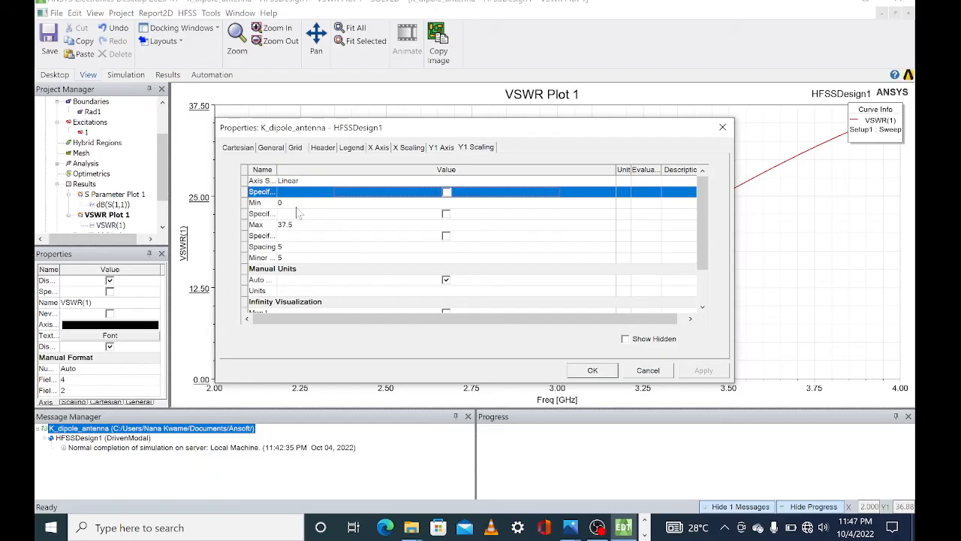
click(297, 203)
click(297, 202)
text(1)
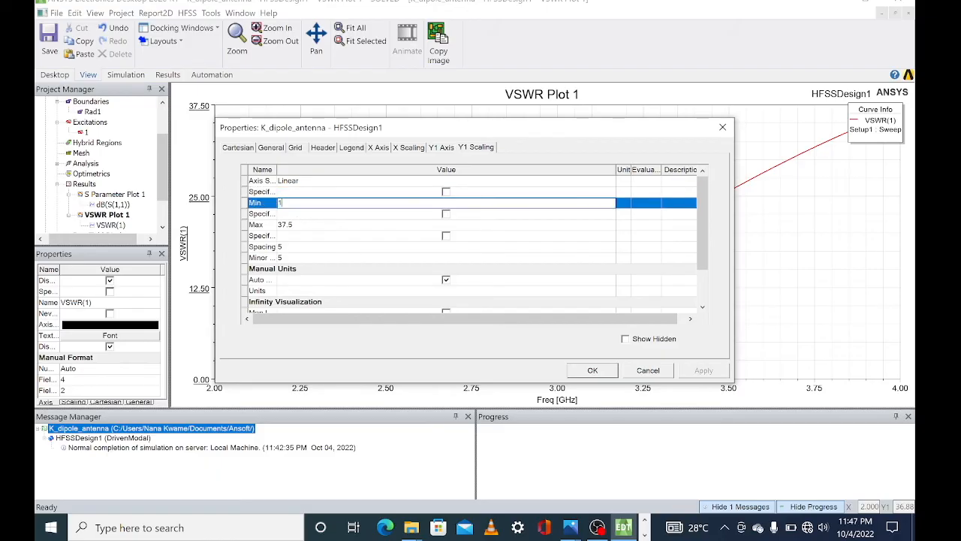
click(293, 225)
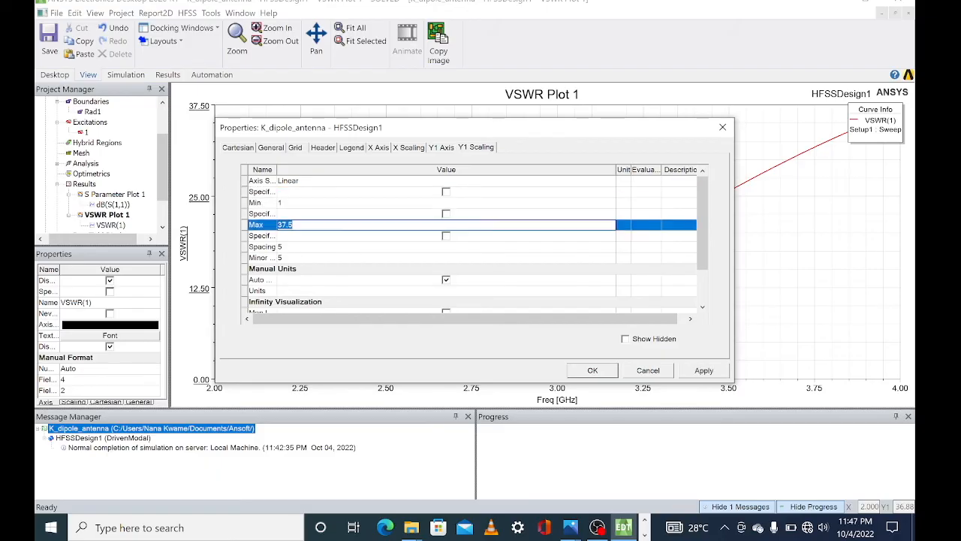
text(5)
key(Return)
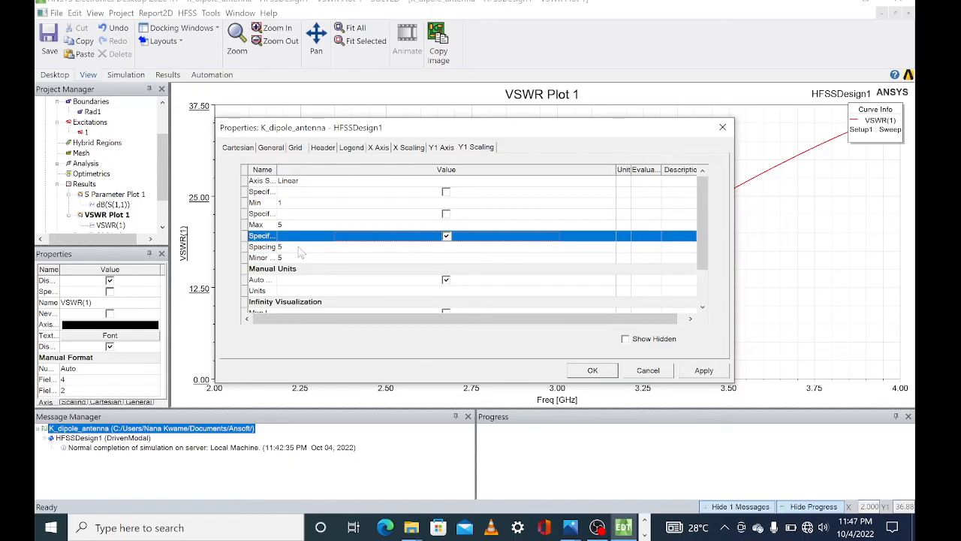
Set the VSWR plot's Y1 axis spacing to 1 and apply the scaling changes
click(301, 250)
click(446, 235)
click(354, 248)
text(1)
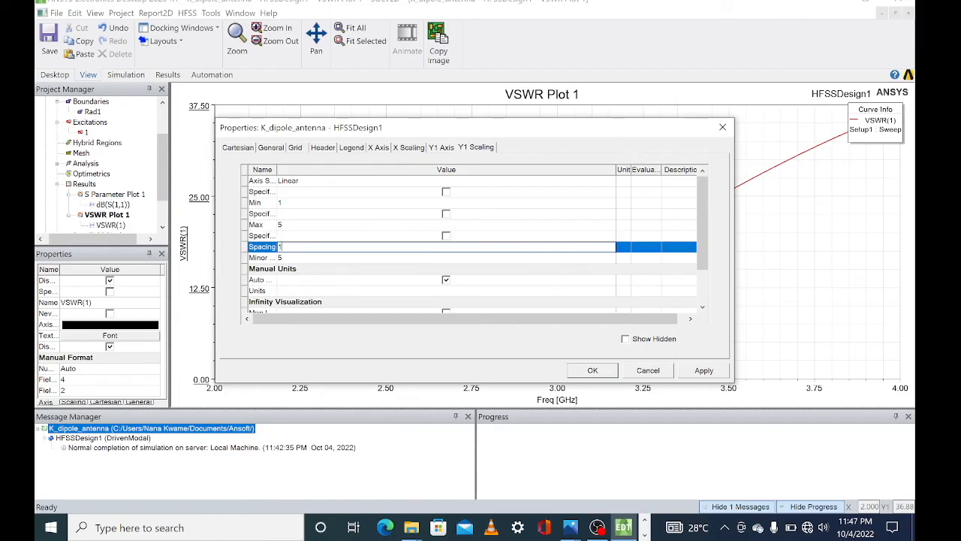
click(718, 376)
click(592, 370)
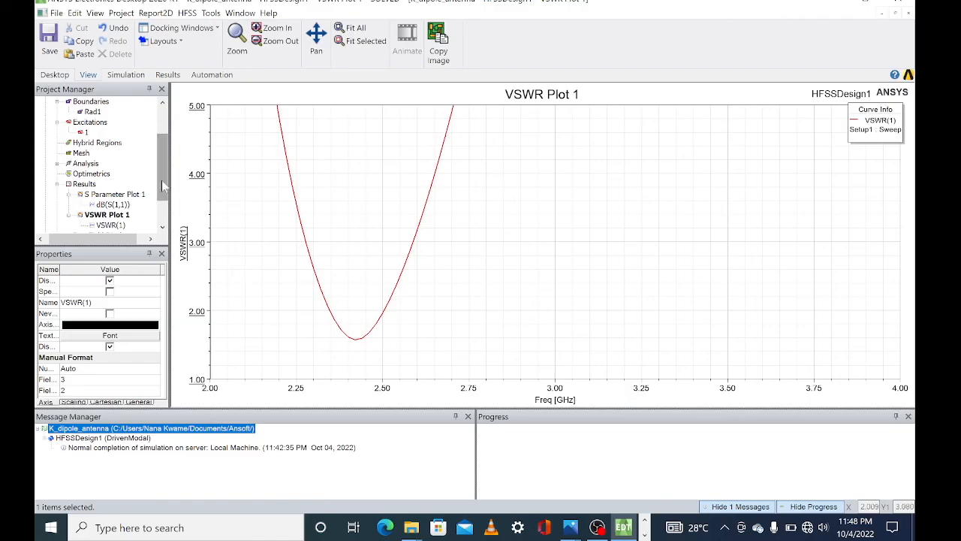
Check the Phi and Theta start, stop and step sizes in the Infinite Sphere1 far-field setup
drag(162, 182, 166, 201)
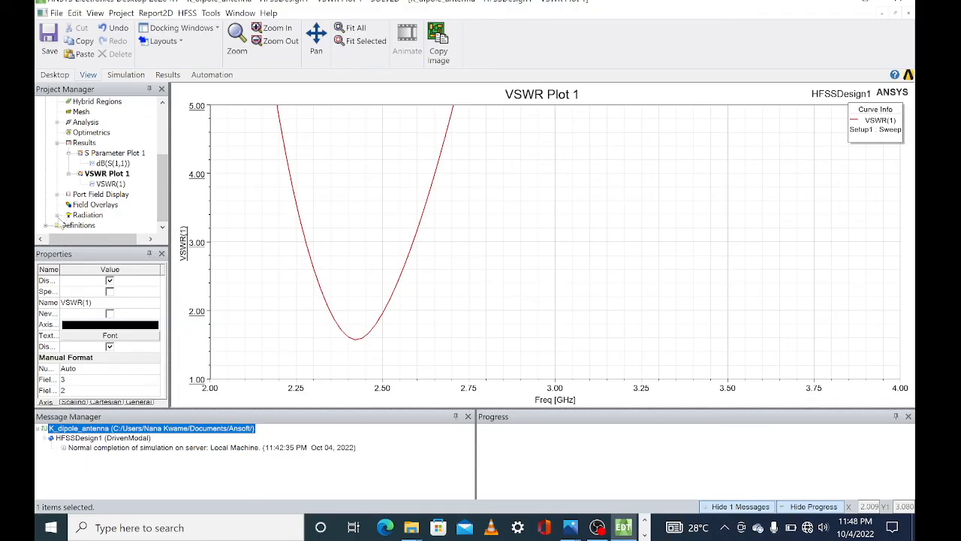
click(57, 215)
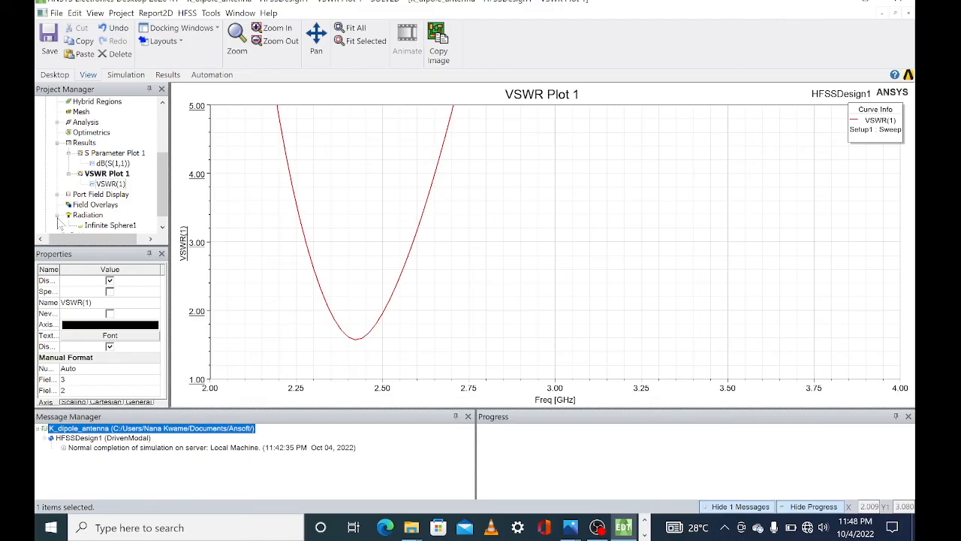
double_click(110, 216)
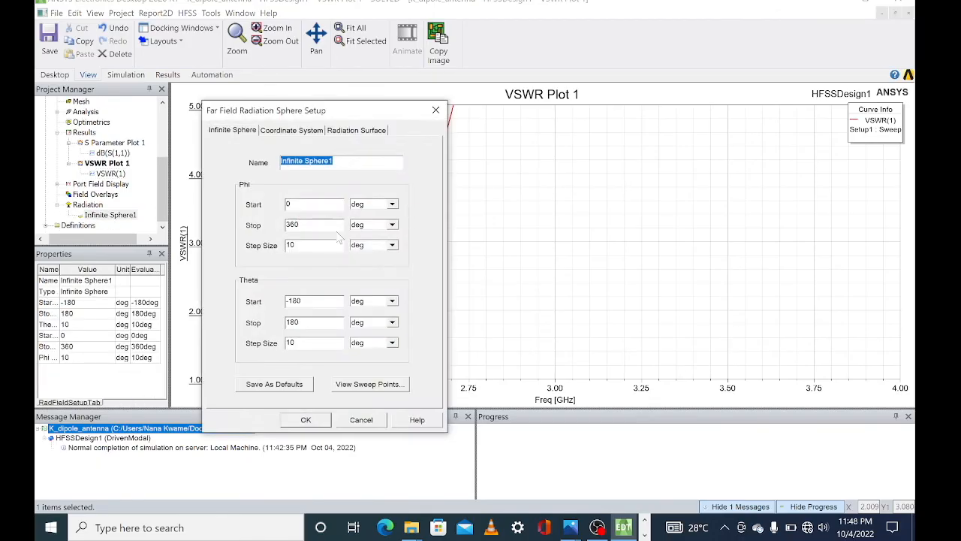
click(310, 419)
Start a far-field radiation pattern report for Infinite Sphere1 with GainPhi and GainTheta in dB over the Theta sweep
scroll(129, 167, up, 2)
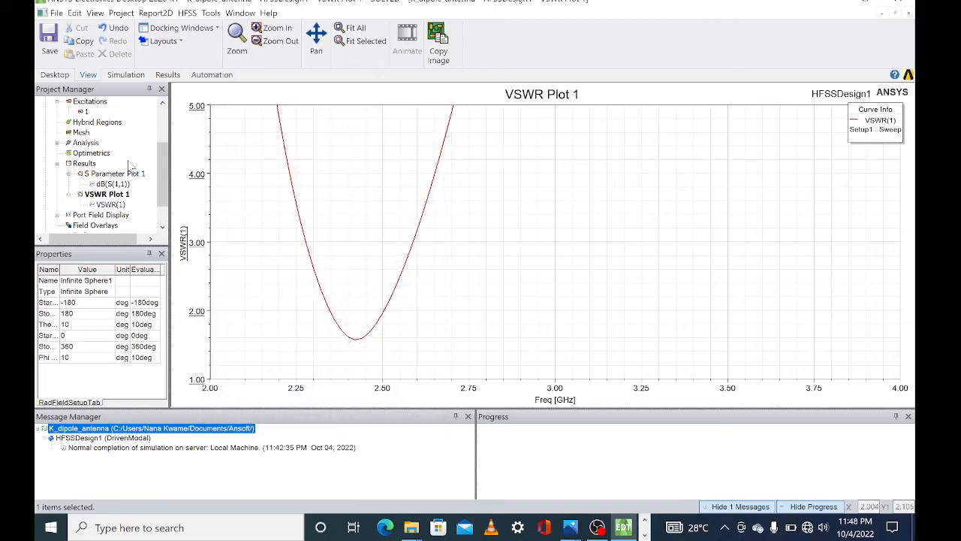
right_click(96, 197)
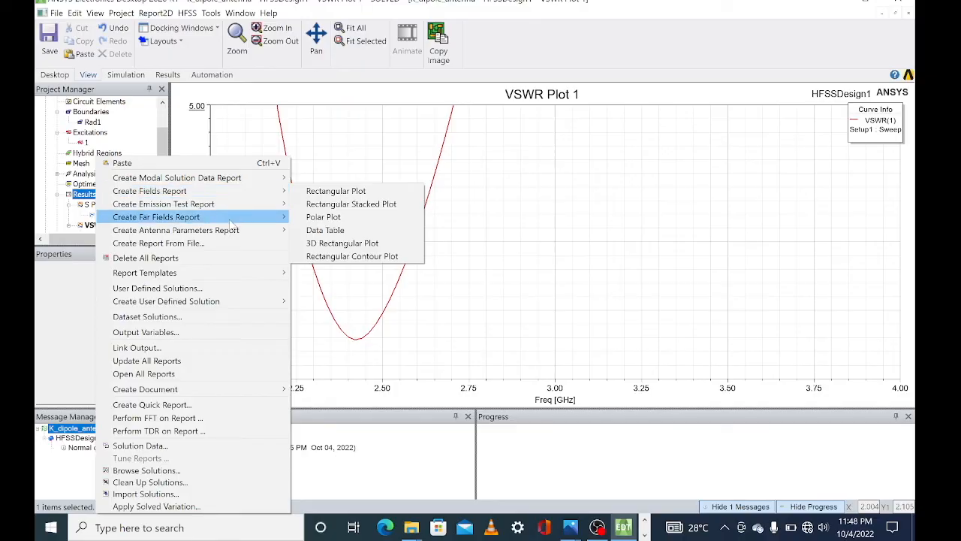
mouse_move(232, 222)
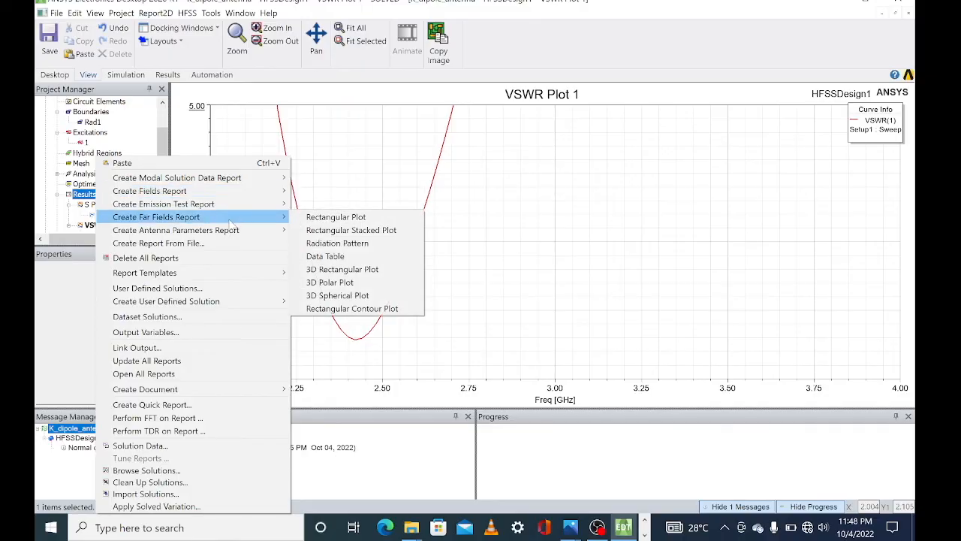
click(345, 243)
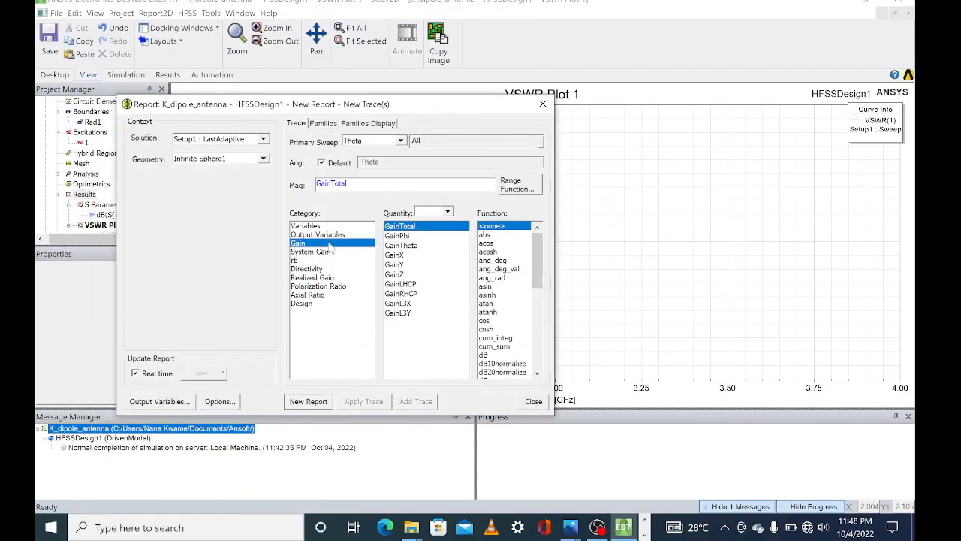
click(394, 236)
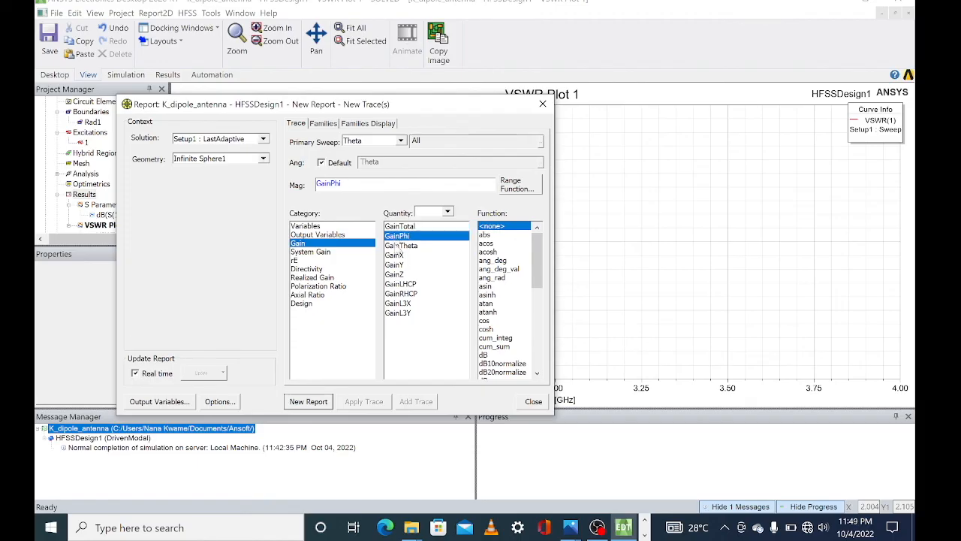
ctrl+click(399, 245)
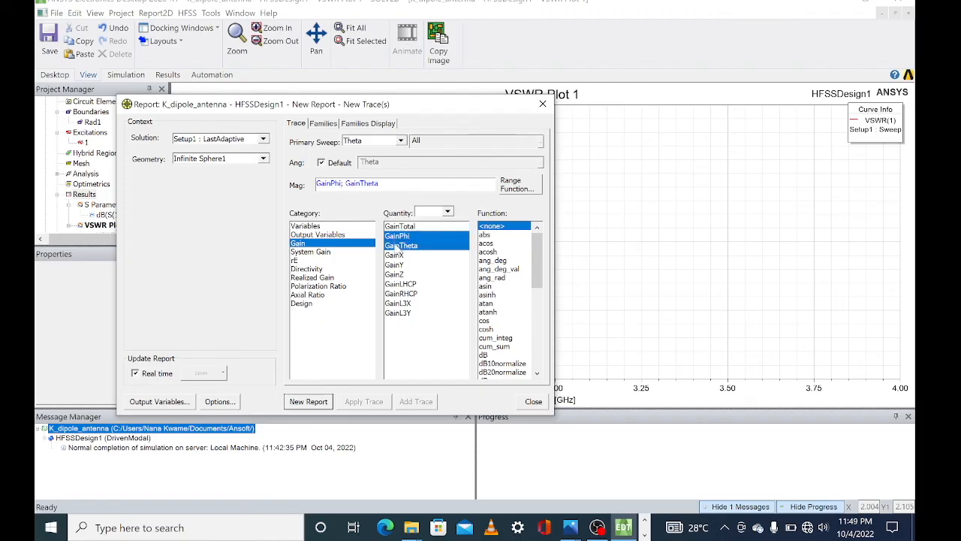
click(494, 355)
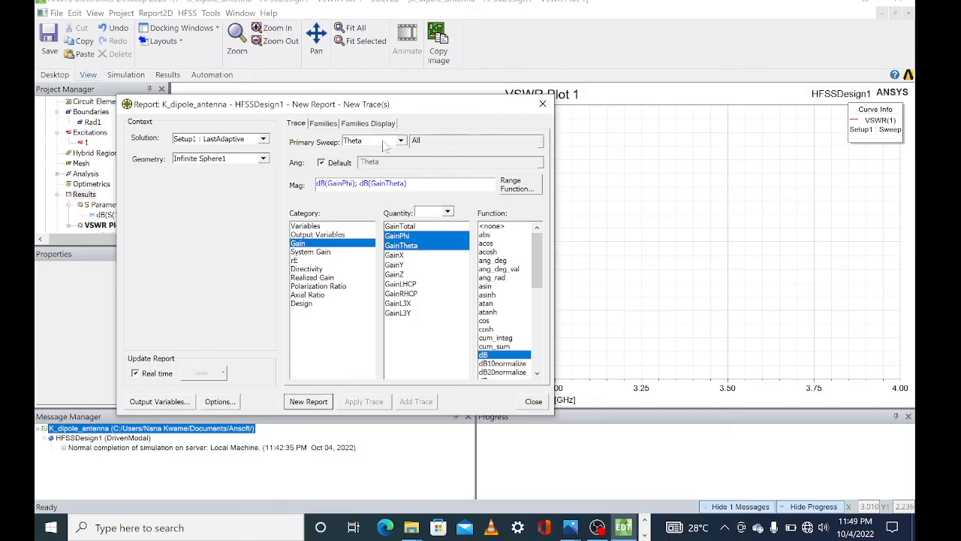
Restrict the Phi family to 90deg and generate the radiation pattern report
click(324, 124)
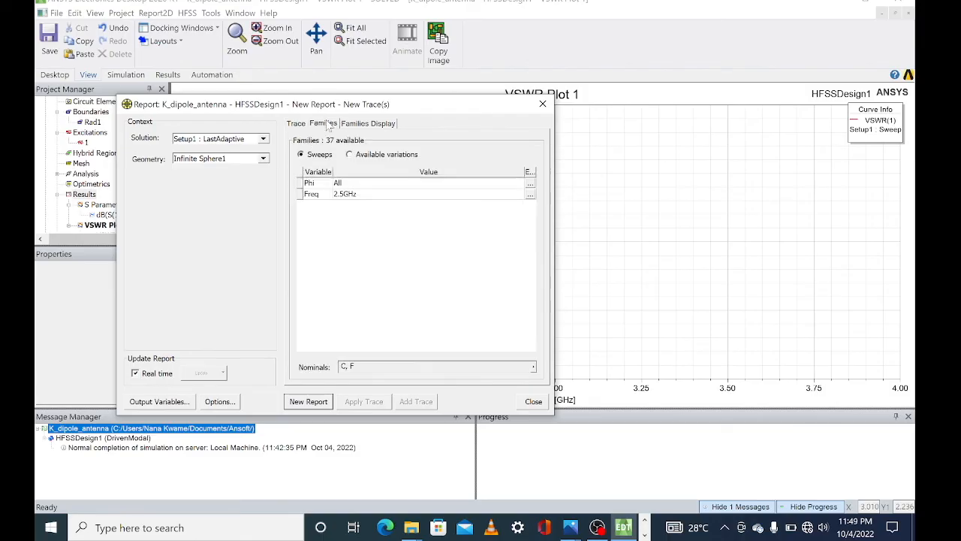
click(530, 184)
click(549, 210)
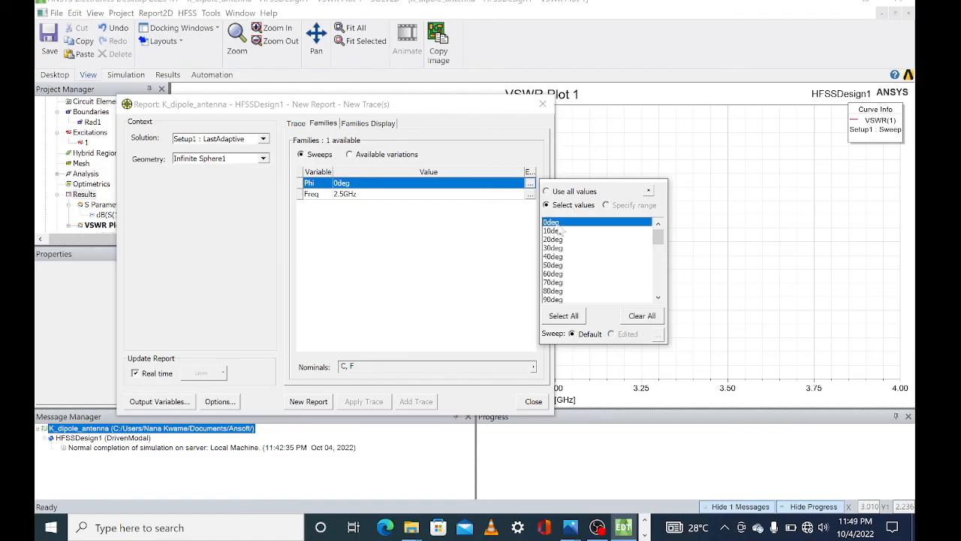
click(553, 299)
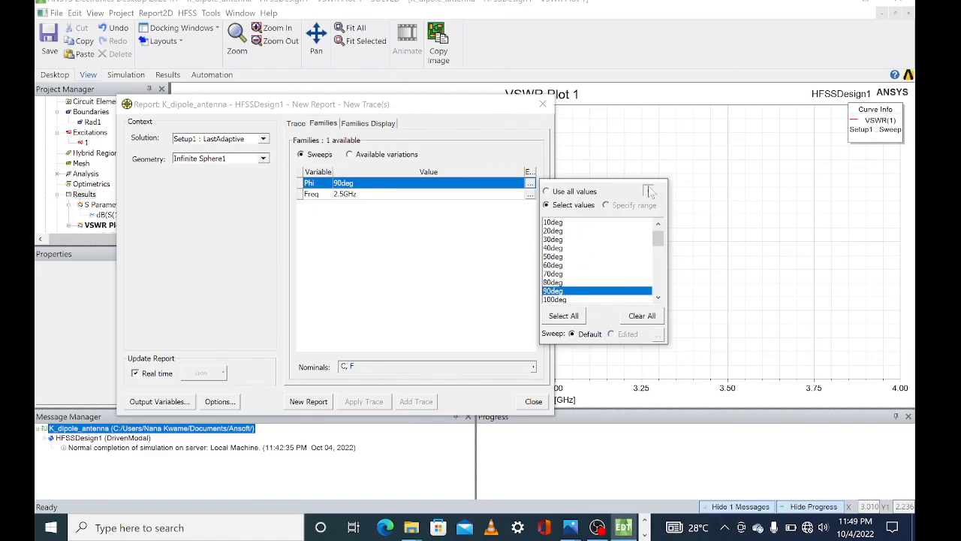
click(649, 191)
click(309, 401)
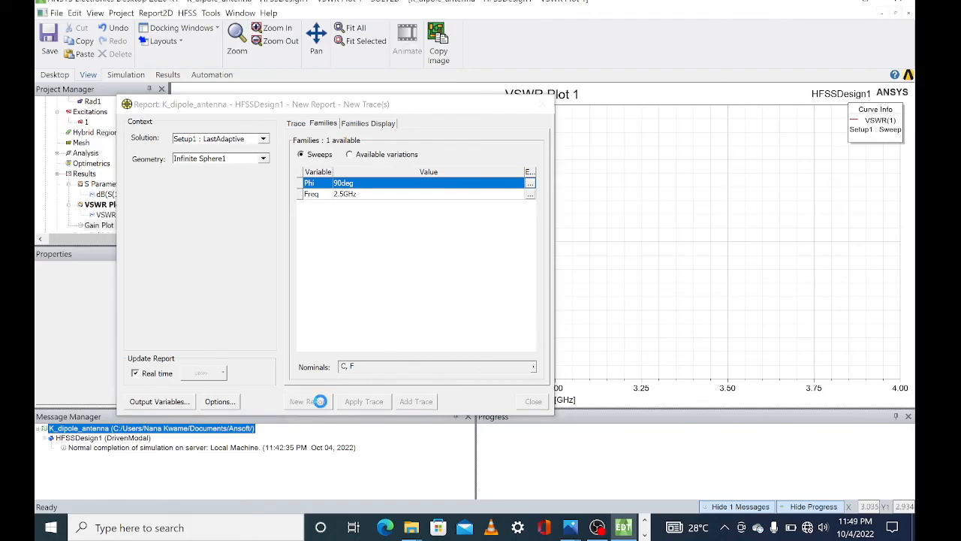
click(543, 103)
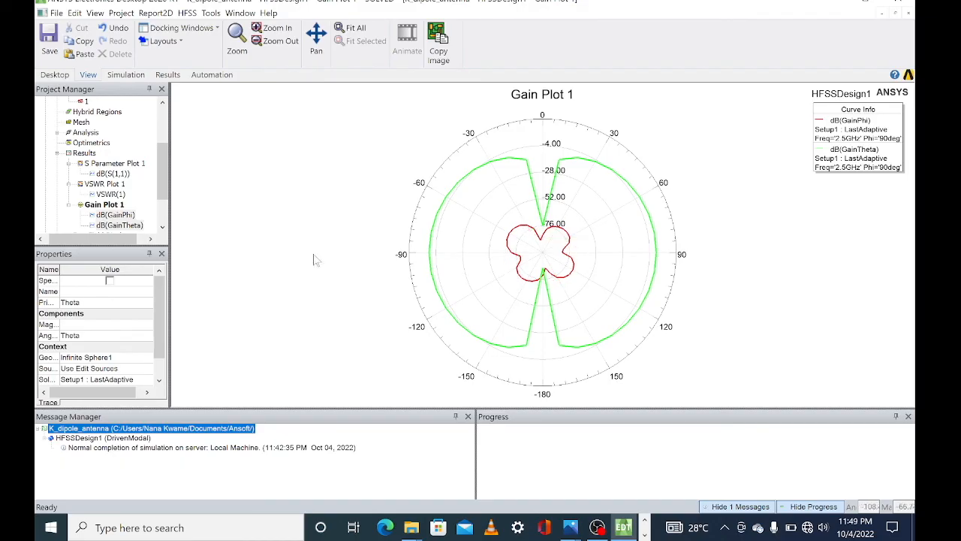
Start another far-field radiation pattern report with Phi as the primary sweep and GainPhi and GainTheta in dB
click(84, 152)
right_click(88, 153)
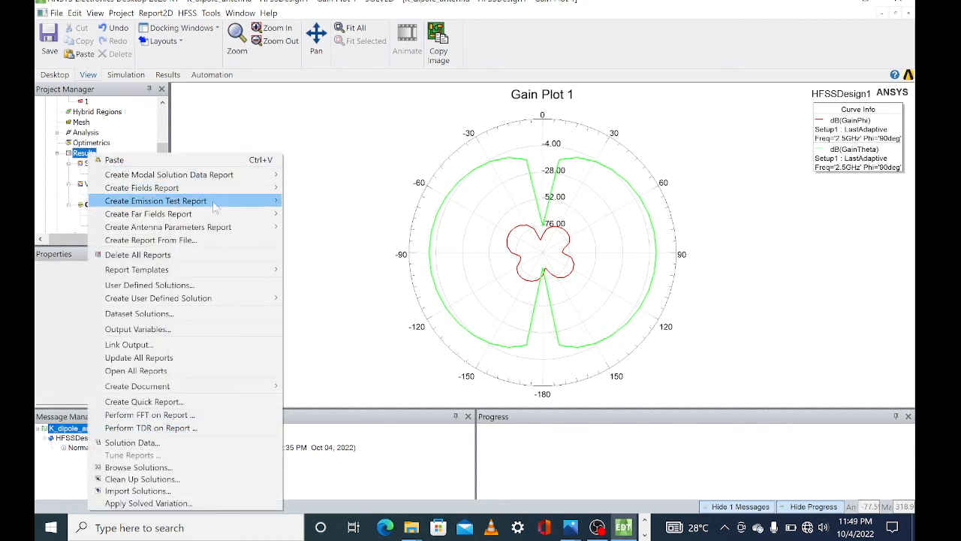
mouse_move(235, 218)
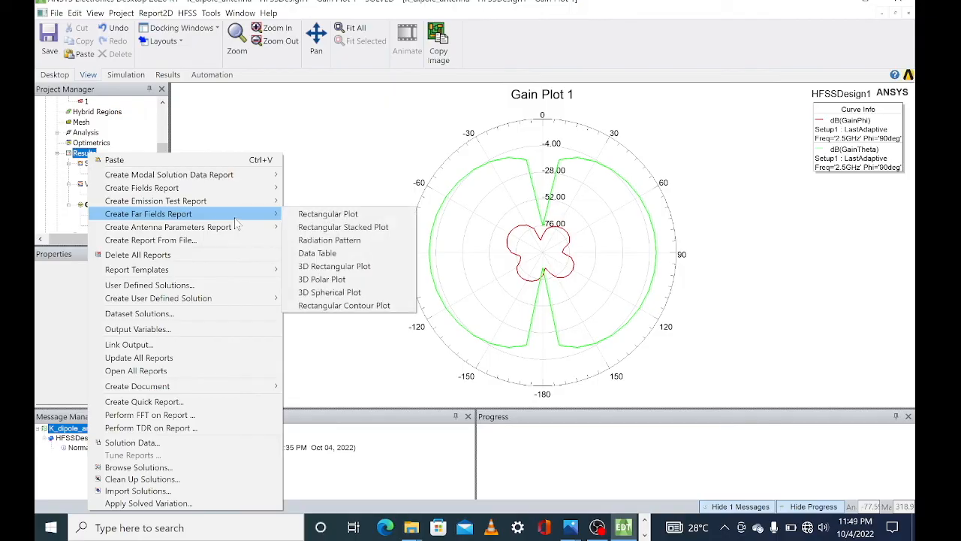
click(342, 239)
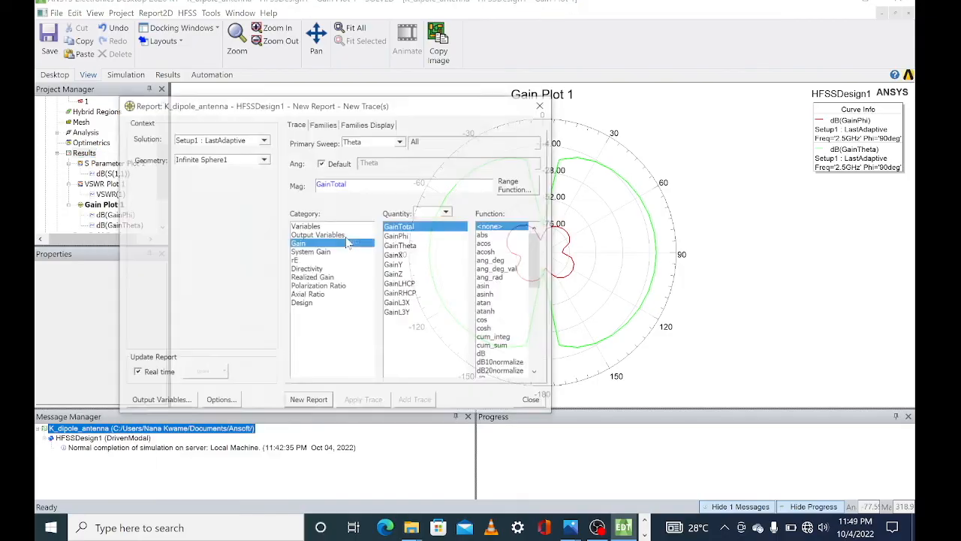
click(401, 140)
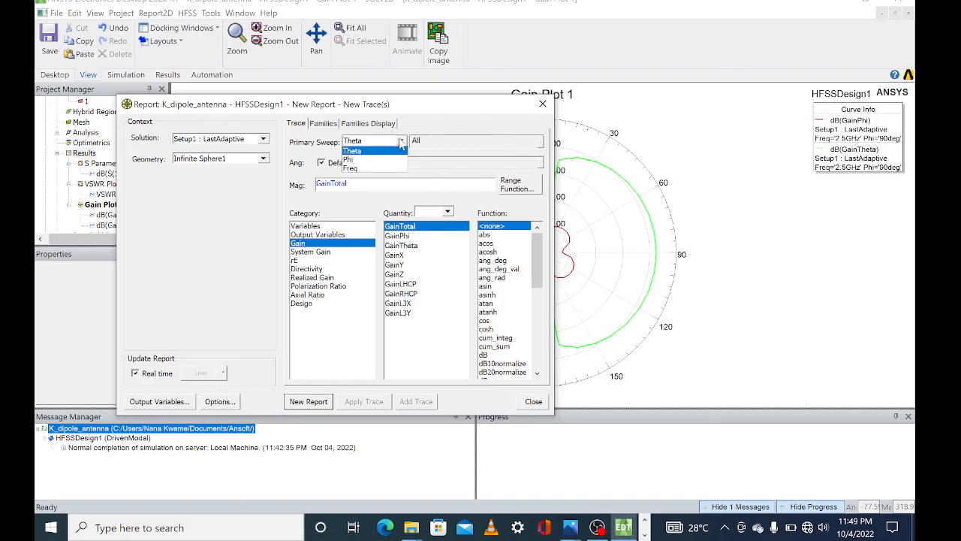
click(383, 159)
scroll(394, 143, down, 1)
click(387, 141)
click(380, 159)
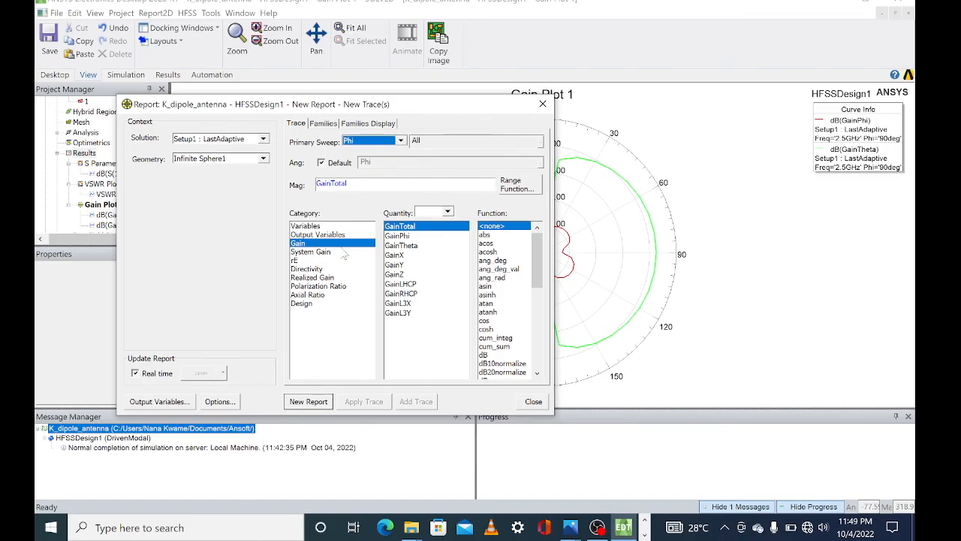
click(426, 237)
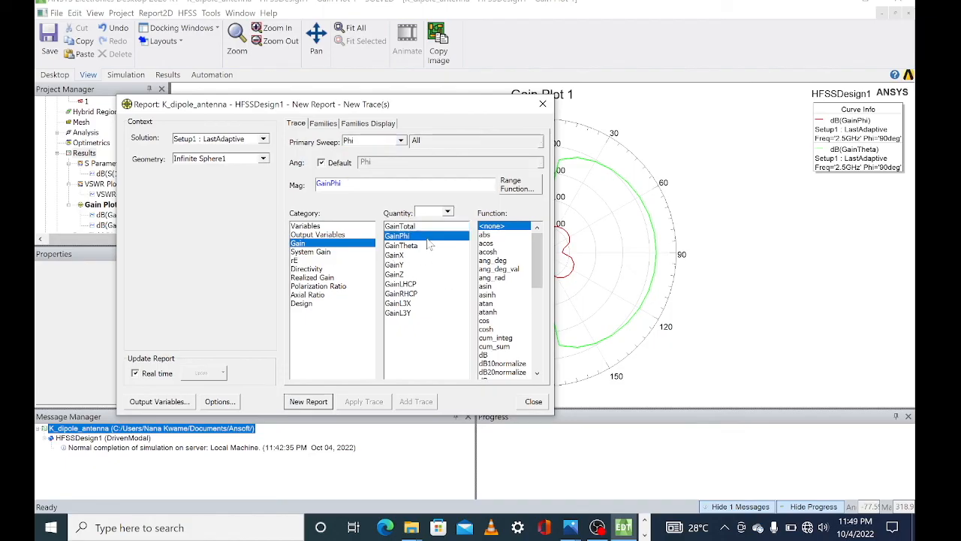
ctrl+click(419, 247)
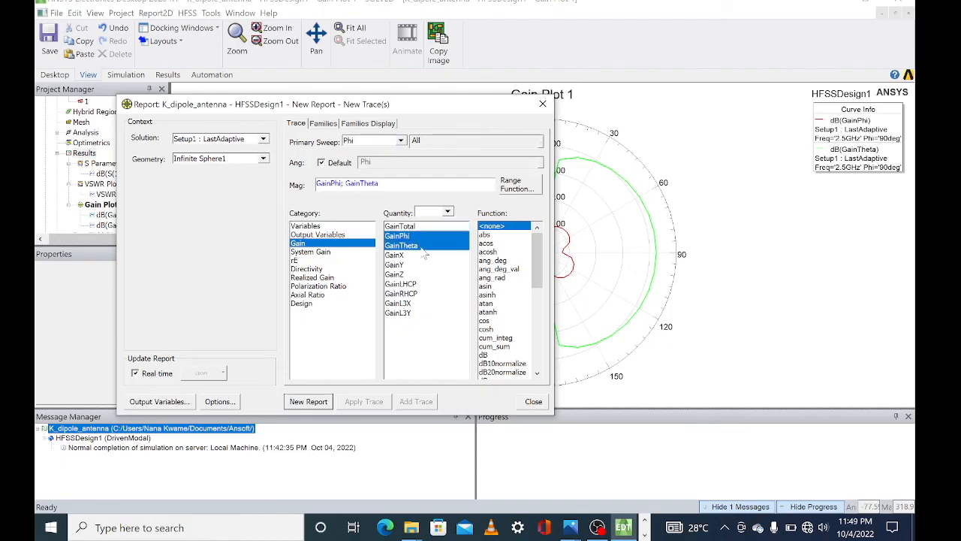
click(499, 354)
Restrict the Theta family to 90deg and generate the Phi-sweep radiation pattern report
click(324, 124)
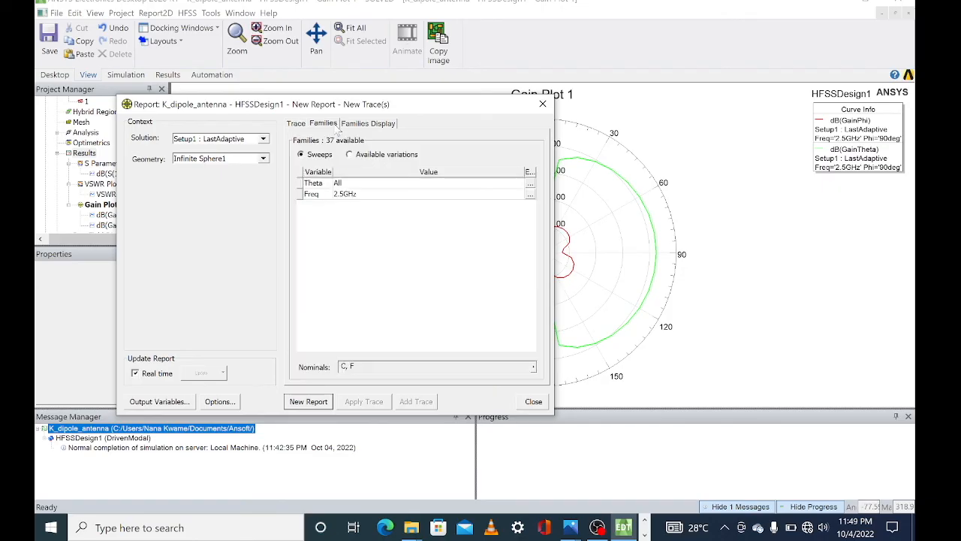
click(530, 183)
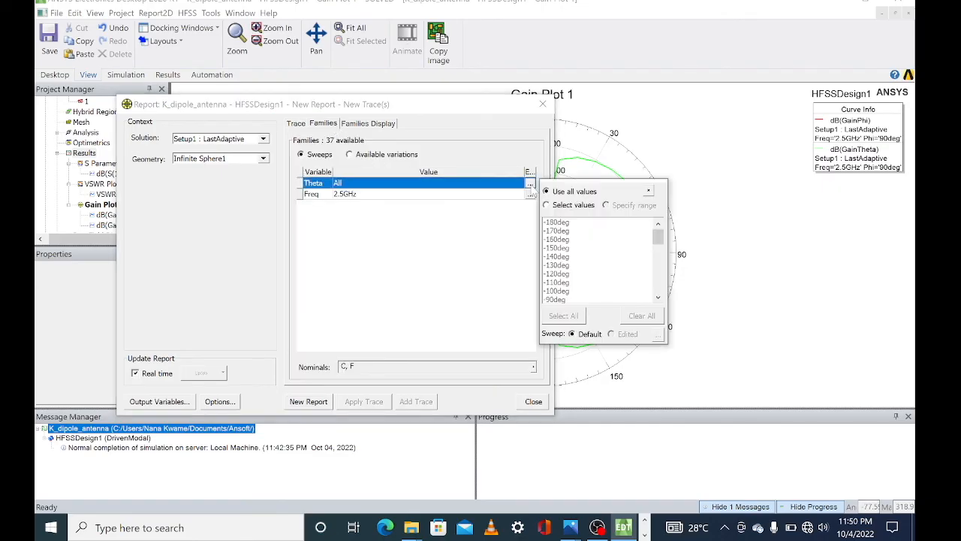
click(547, 206)
scroll(629, 277, down, 4)
scroll(630, 277, down, 2)
click(591, 299)
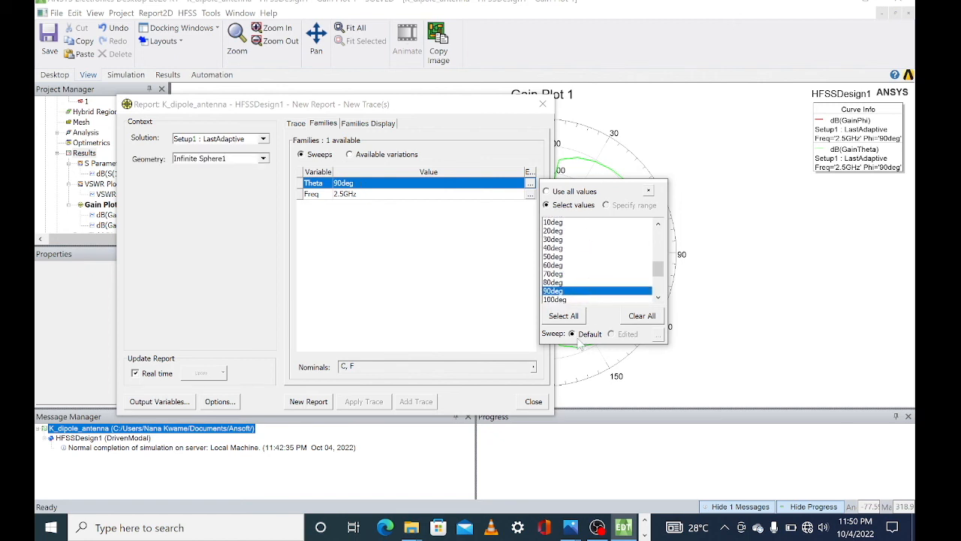
click(648, 192)
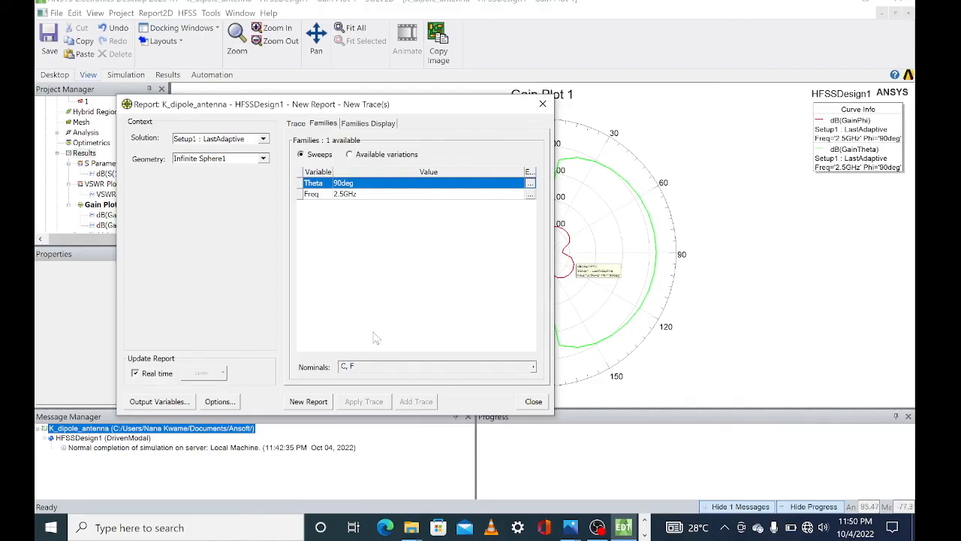
click(309, 401)
click(544, 104)
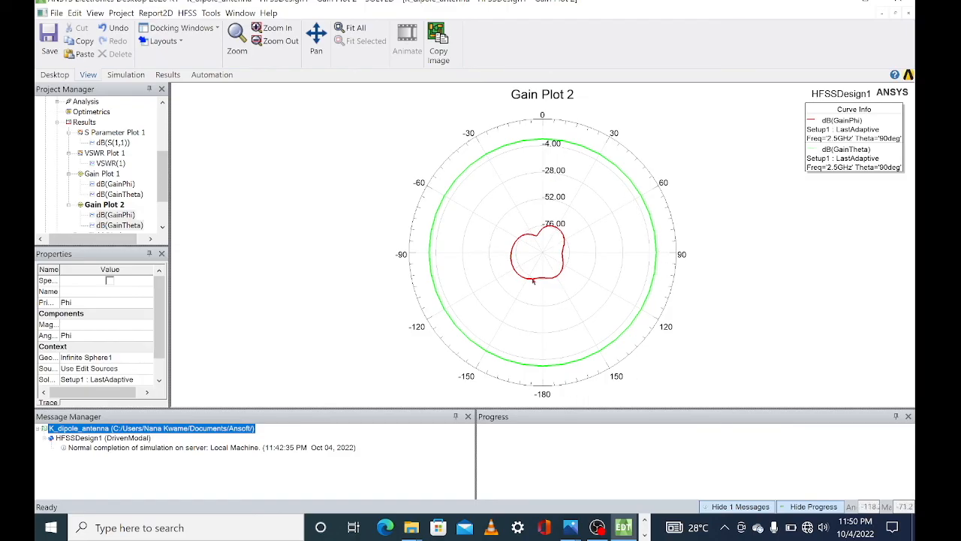
Create a far-field 3D polar plot of GainTotal in dB for Setup1 : LastAdaptive and Infinite Sphere1
scroll(118, 188, down, 1)
scroll(117, 189, up, 1)
right_click(86, 121)
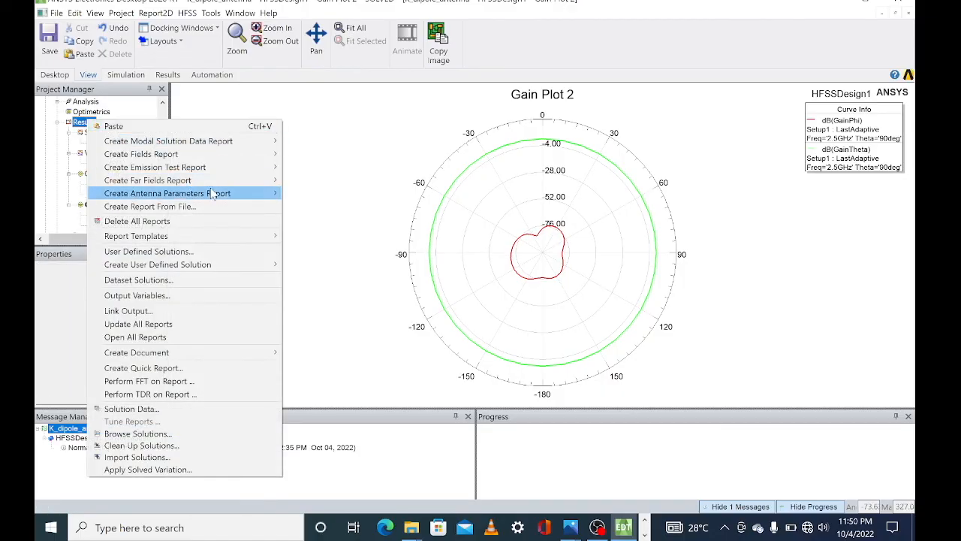
mouse_move(235, 188)
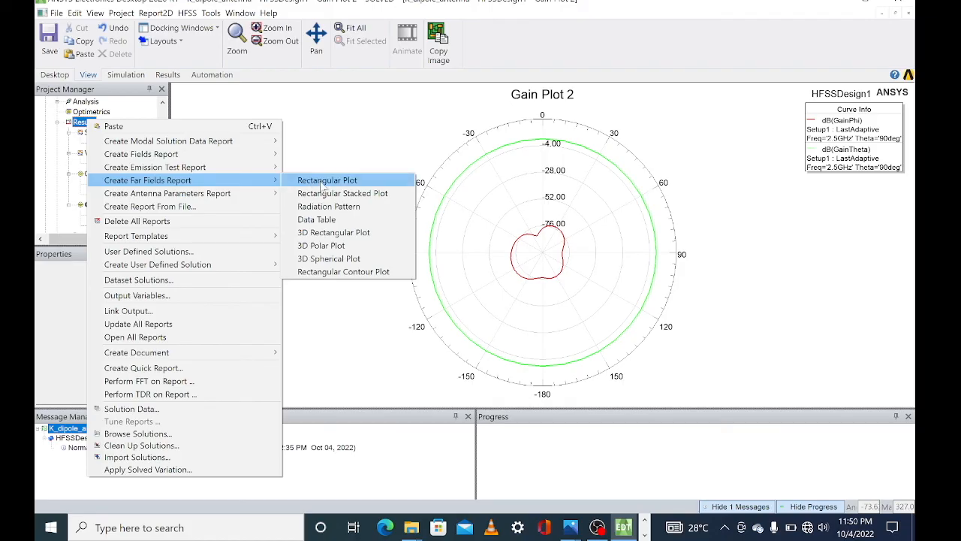
click(328, 245)
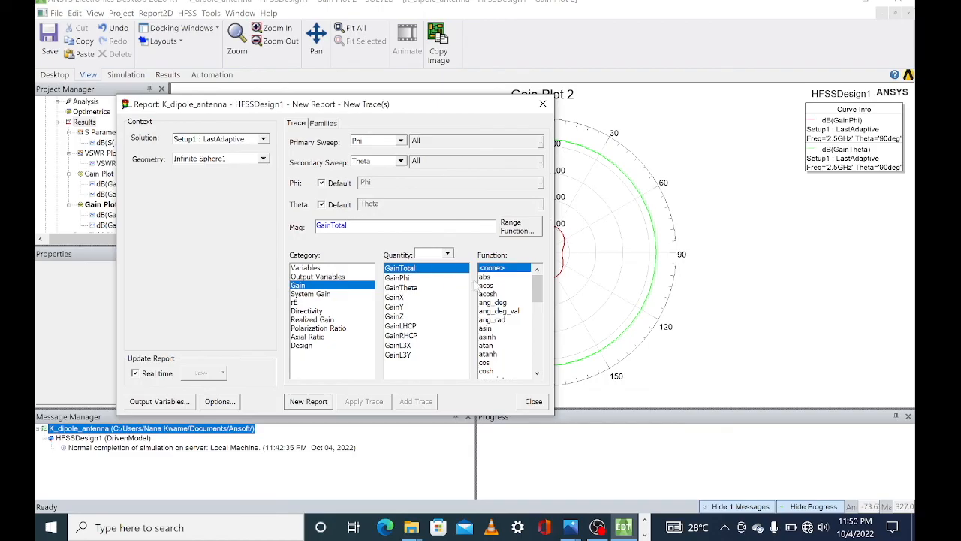
scroll(484, 331, down, 1)
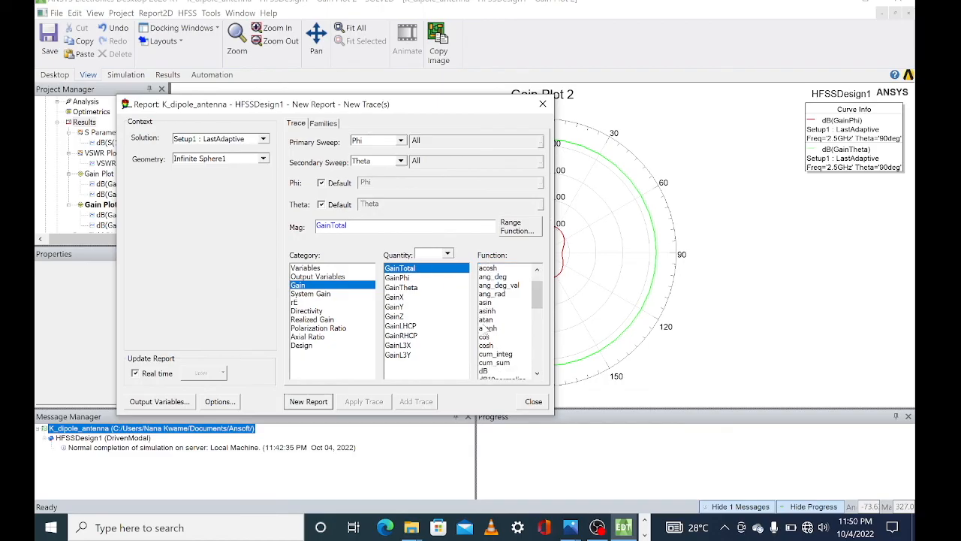
click(485, 371)
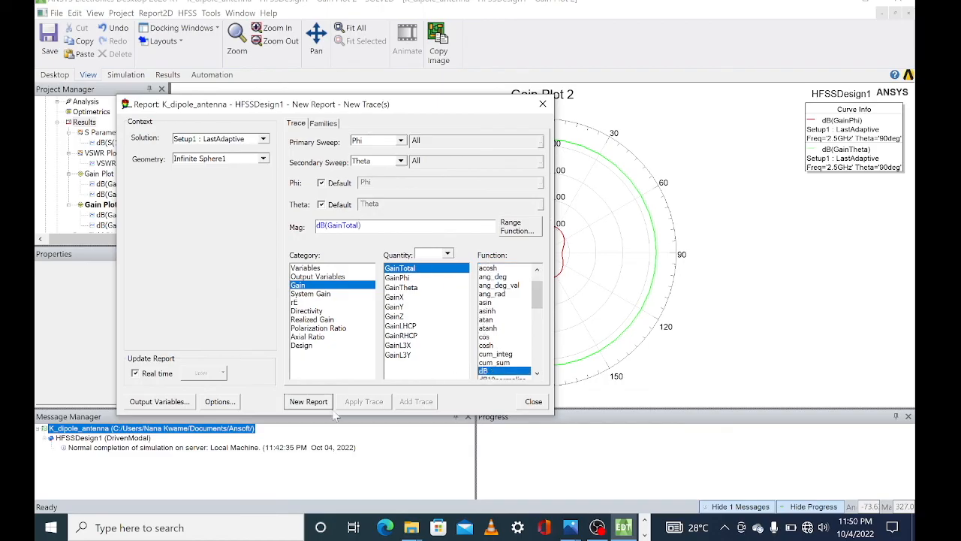
click(308, 401)
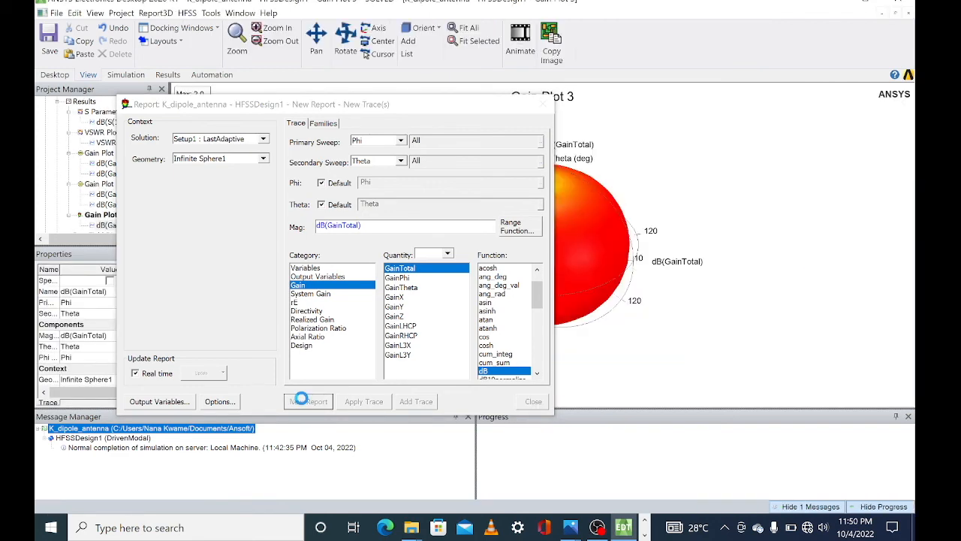
click(542, 103)
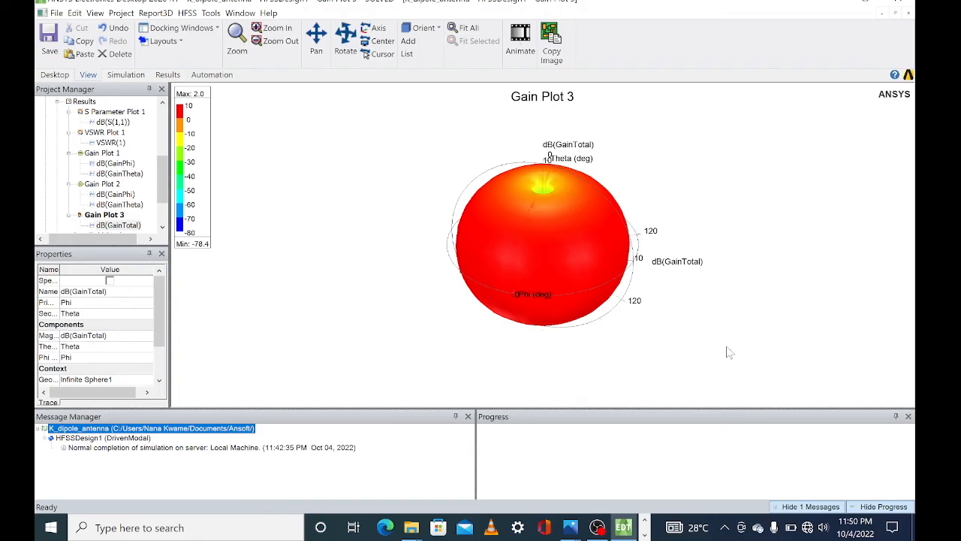
Examine the 3D gain pattern from above and from the side
alt+drag(728, 350, 685, 296)
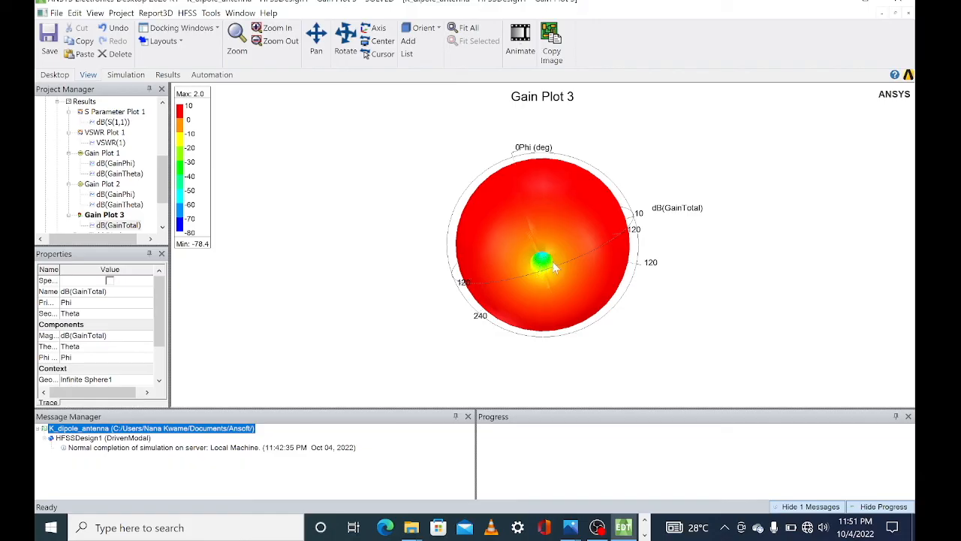
alt+drag(648, 108, 639, 159)
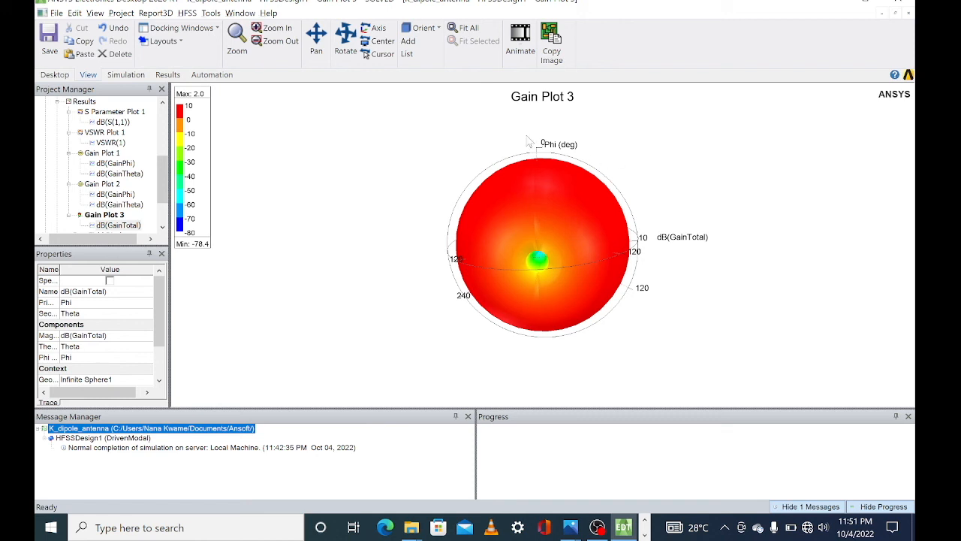
alt+drag(525, 135, 512, 210)
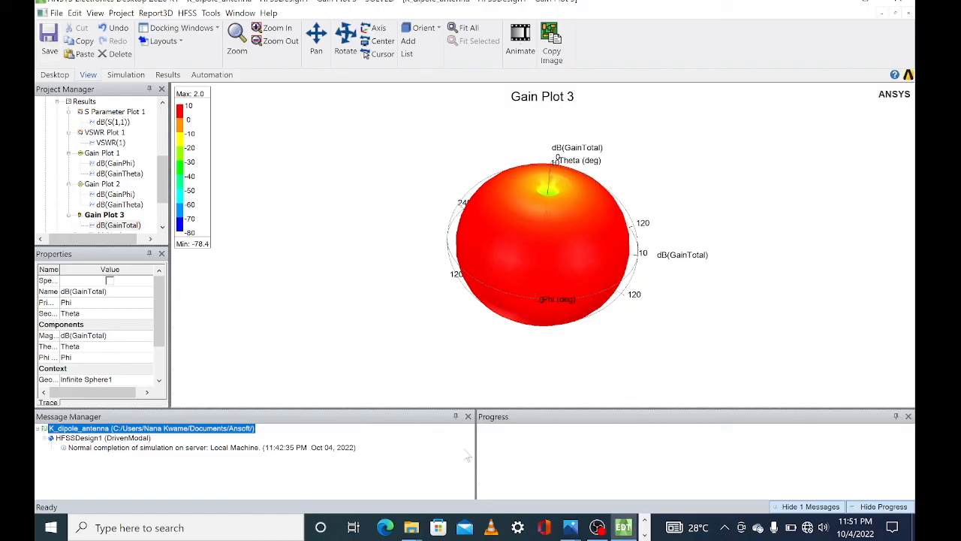
click(597, 527)
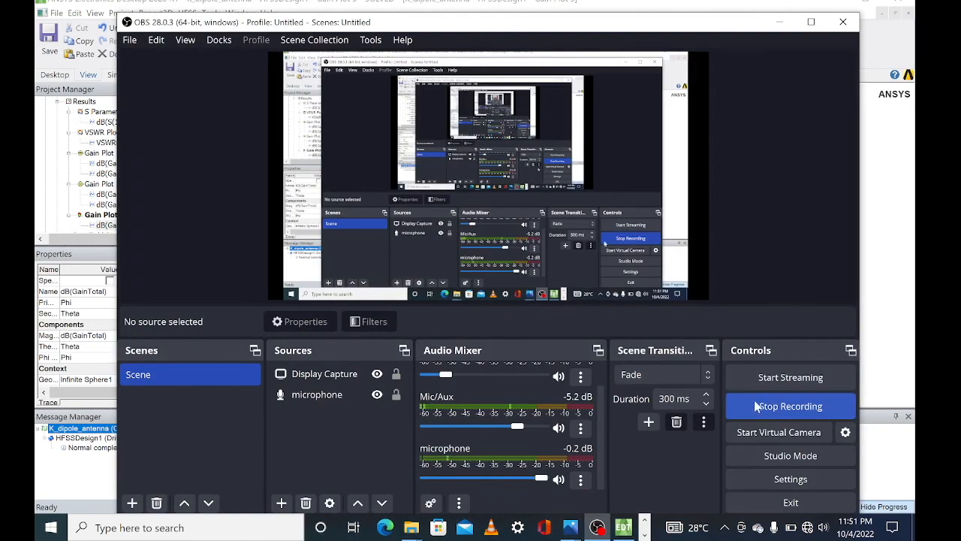